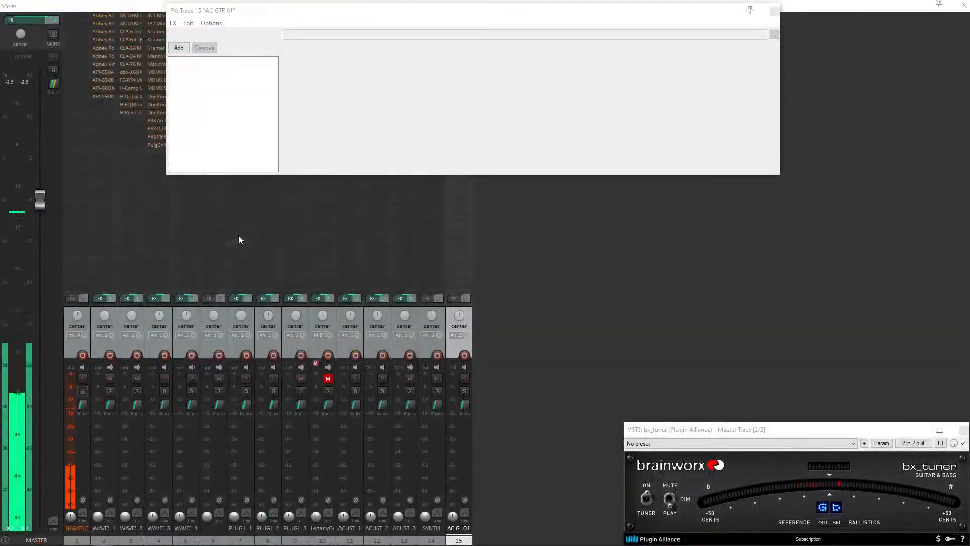
{"action": "left_click_drag", "start_coordinate": [331, 15], "coordinate": [522, 33]}
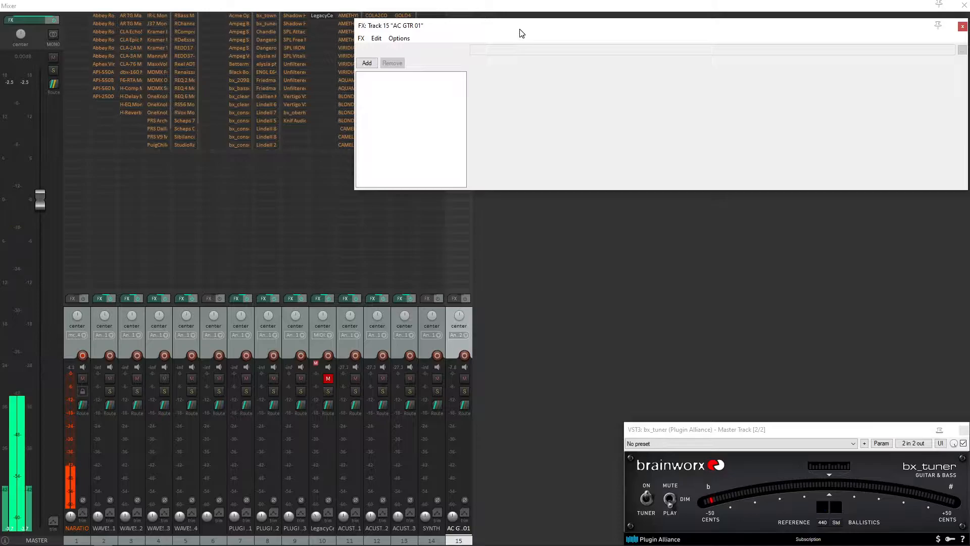
{"action": "left_click_drag", "start_coordinate": [355, 19], "coordinate": [488, 22]}
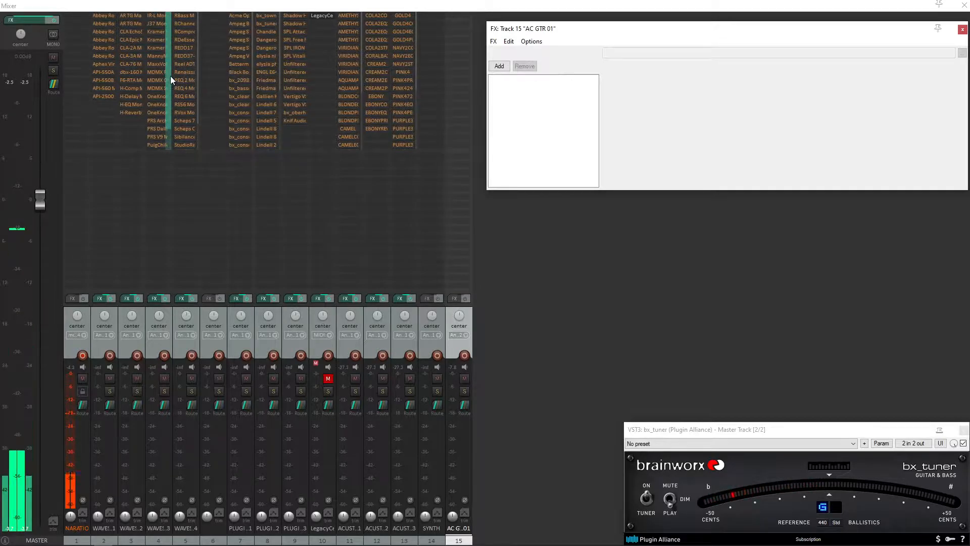
{"action": "mouse_move", "coordinate": [170, 76]}
{"action": "left_mouse_down"}
{"action": "mouse_move", "coordinate": [168, 104]}
{"action": "mouse_move", "coordinate": [171, 71]}
{"action": "left_mouse_up"}
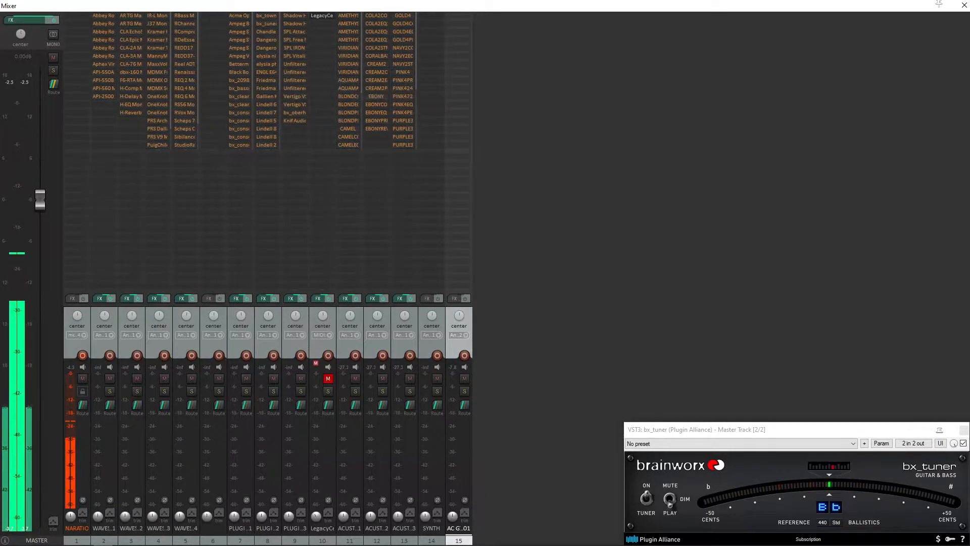
Minimize REAPER, then open and close the Cursor Highlighter settings file on the desktop
{"action": "left_click", "coordinate": [964, 6]}
{"action": "left_click", "coordinate": [912, 6]}
{"action": "double_click", "coordinate": [26, 210]}
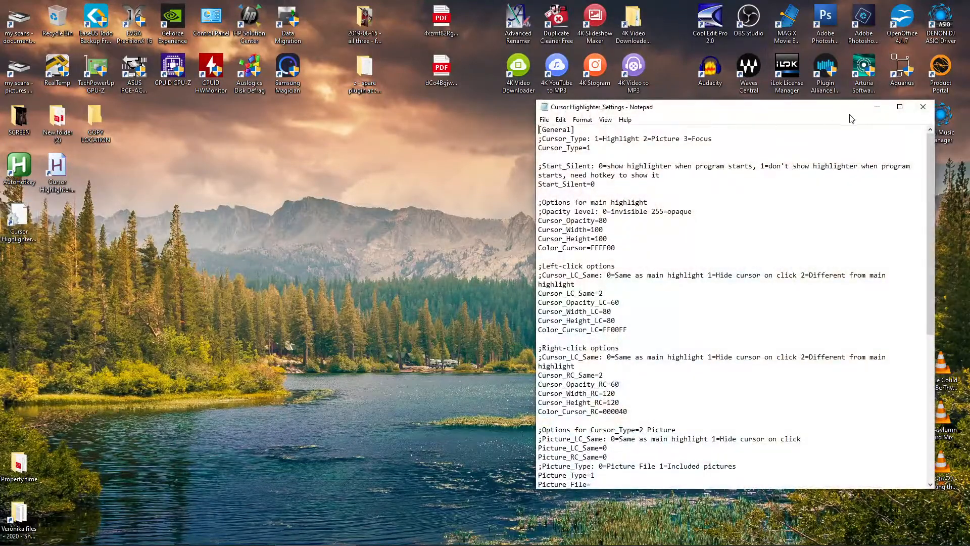
{"action": "left_click", "coordinate": [922, 108]}
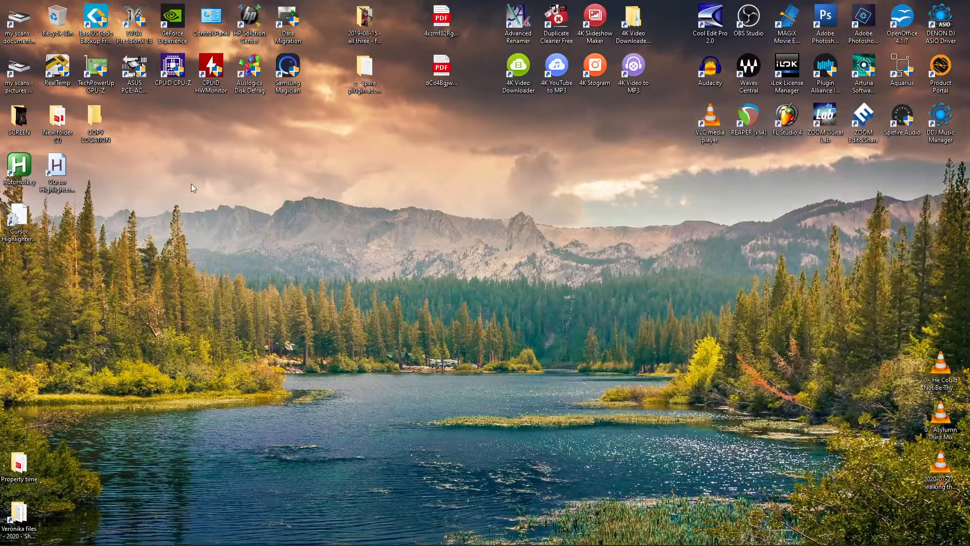
Launch the Cursor Highlighter shortcut from the desktop and switch back to REAPER
{"action": "double_click", "coordinate": [64, 169]}
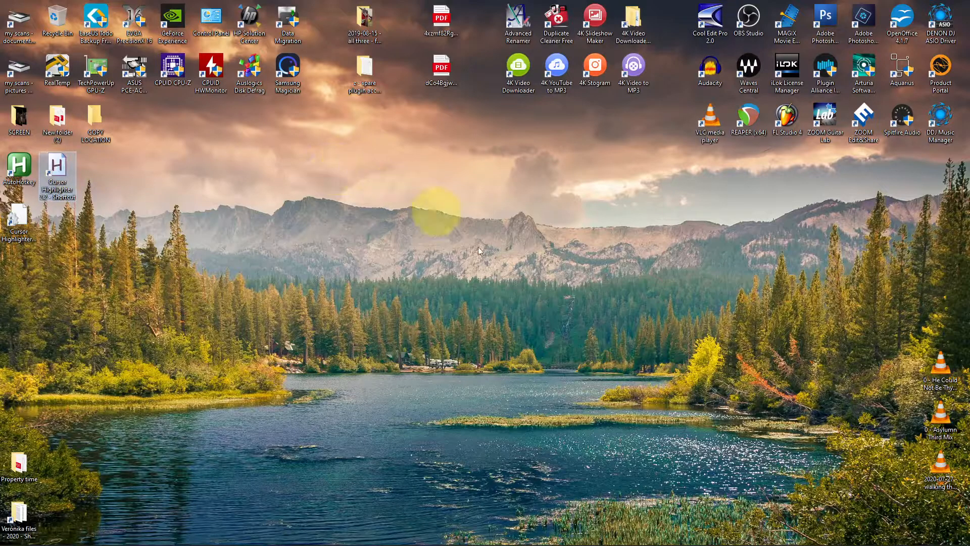
{"action": "mouse_move", "coordinate": [182, 536]}
{"action": "left_click", "coordinate": [132, 537]}
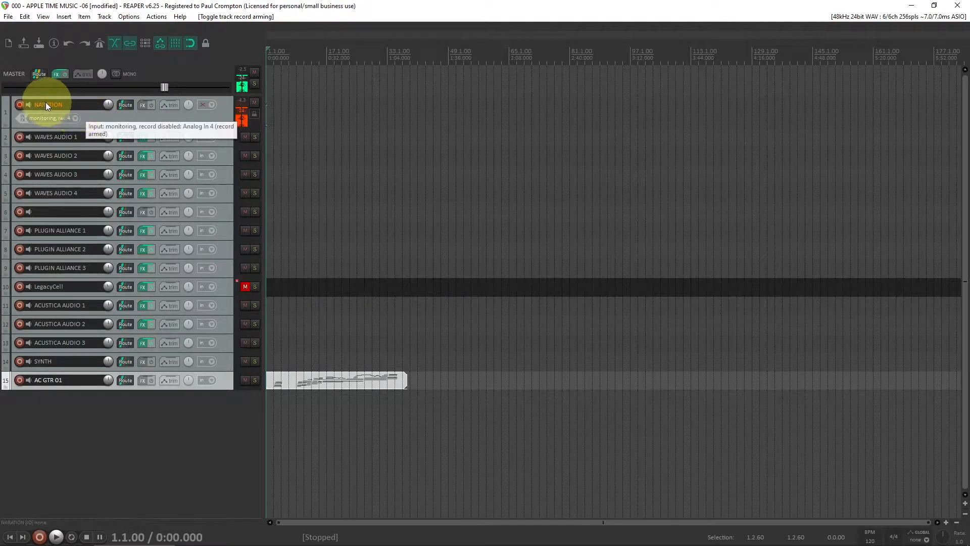
Inspect the record-arm options and the solo options of the NARATION track without changing them
{"action": "right_click", "coordinate": [20, 104]}
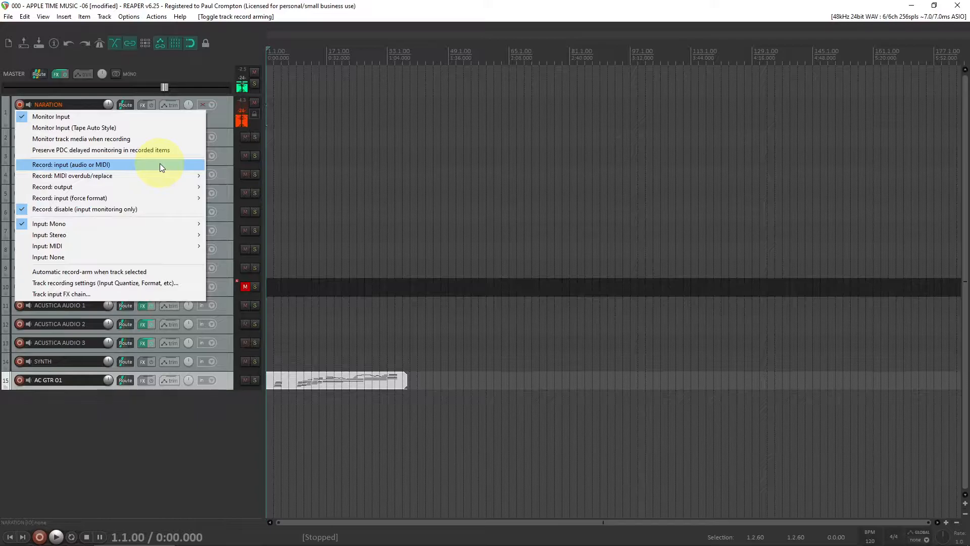
{"action": "left_click", "coordinate": [226, 112]}
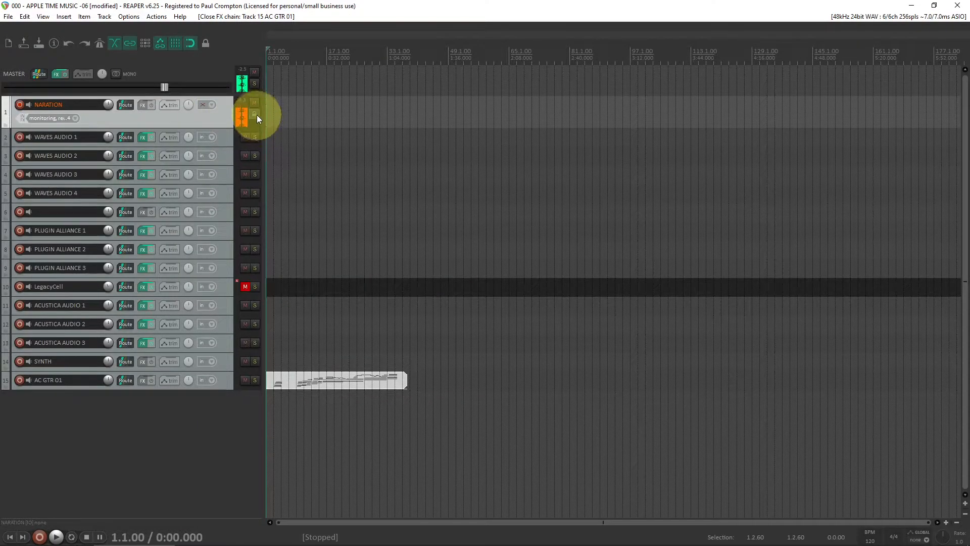
{"action": "right_click", "coordinate": [255, 115]}
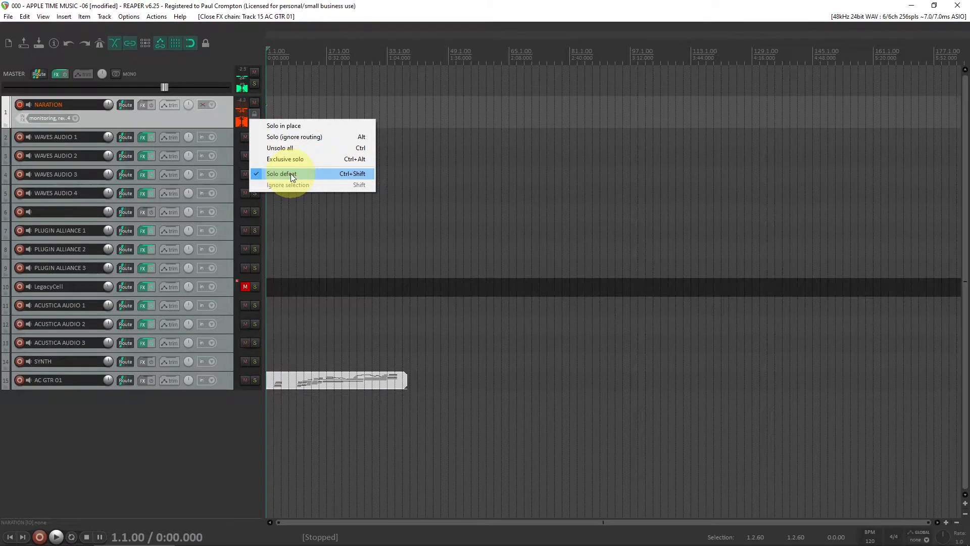
{"action": "left_click", "coordinate": [227, 118]}
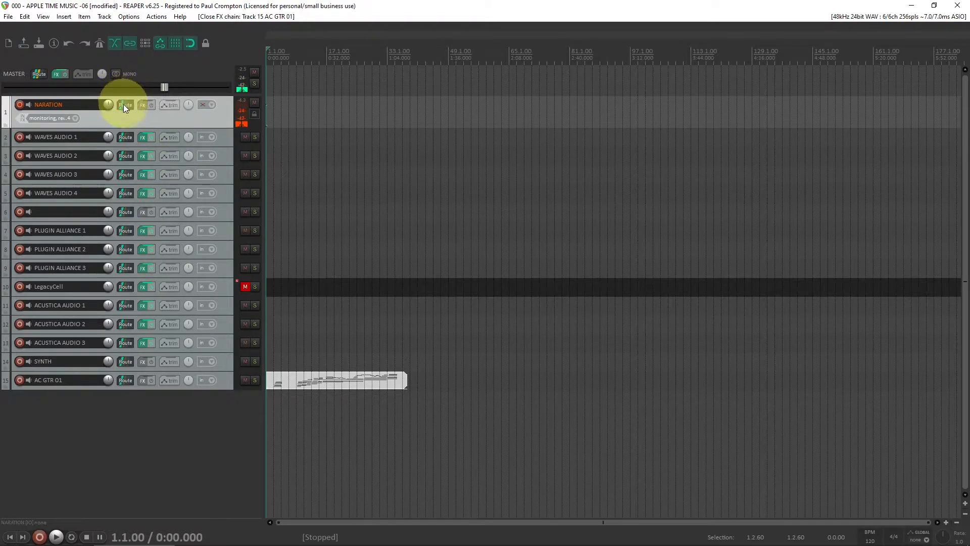
Open the master track's FX chain, examine the ReaStream send settings, then close it and the mixer
{"action": "left_click", "coordinate": [55, 76]}
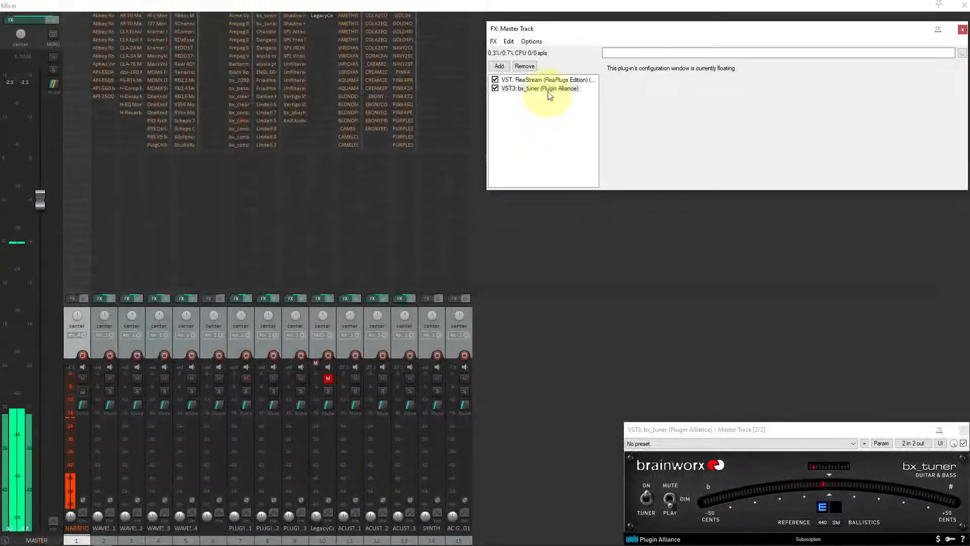
{"action": "left_click", "coordinate": [544, 80]}
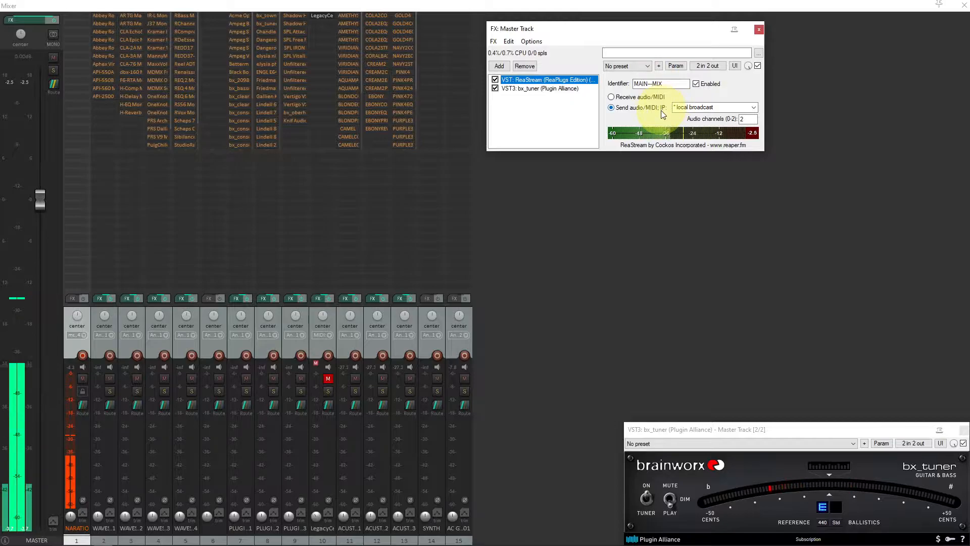
{"action": "left_click_drag", "start_coordinate": [646, 33], "coordinate": [670, 46]}
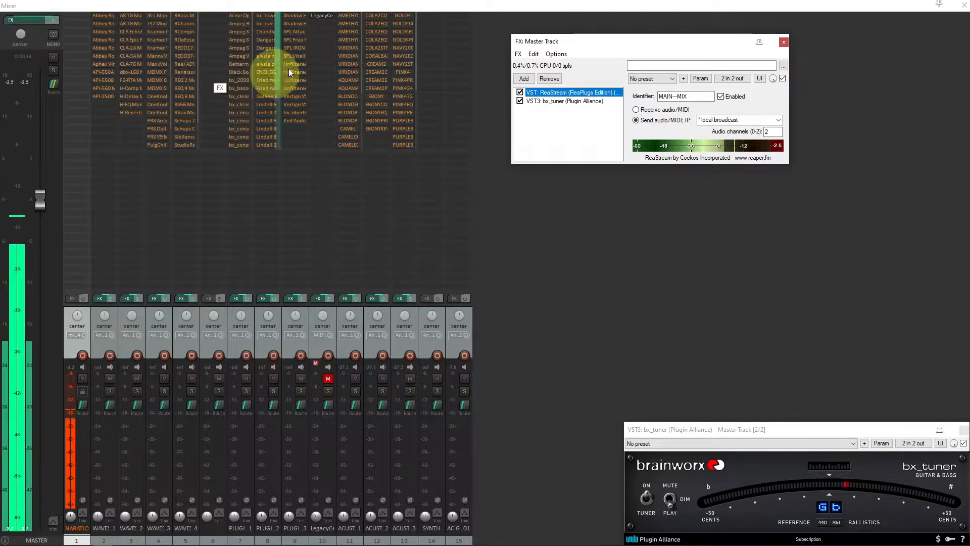
{"action": "left_click_drag", "start_coordinate": [601, 45], "coordinate": [769, 40]}
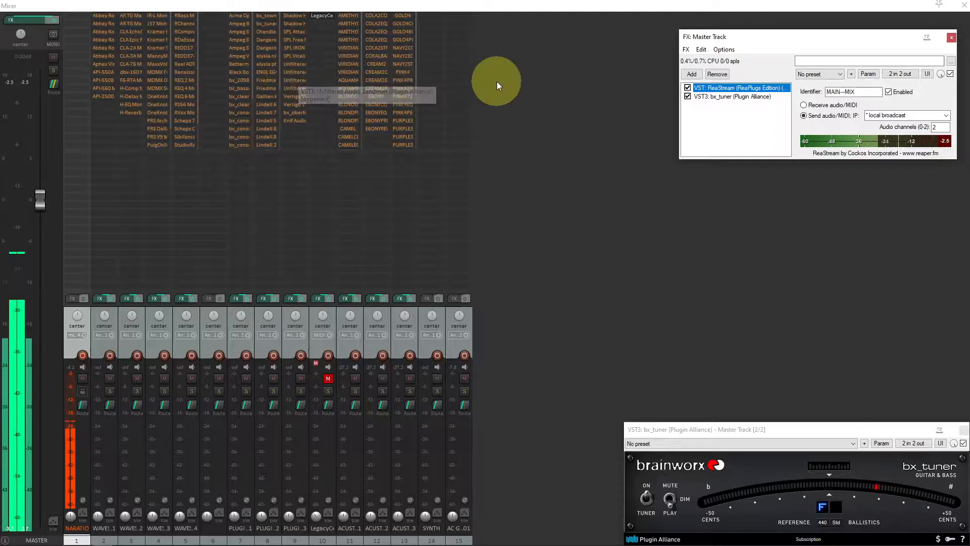
{"action": "left_click_drag", "start_coordinate": [757, 40], "coordinate": [619, 75]}
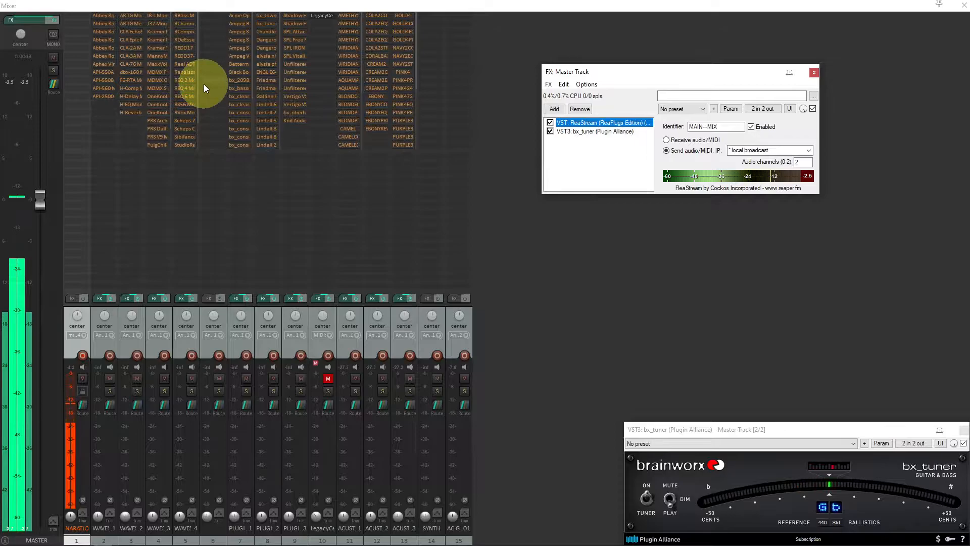
{"action": "left_click_drag", "start_coordinate": [685, 71], "coordinate": [641, 47]}
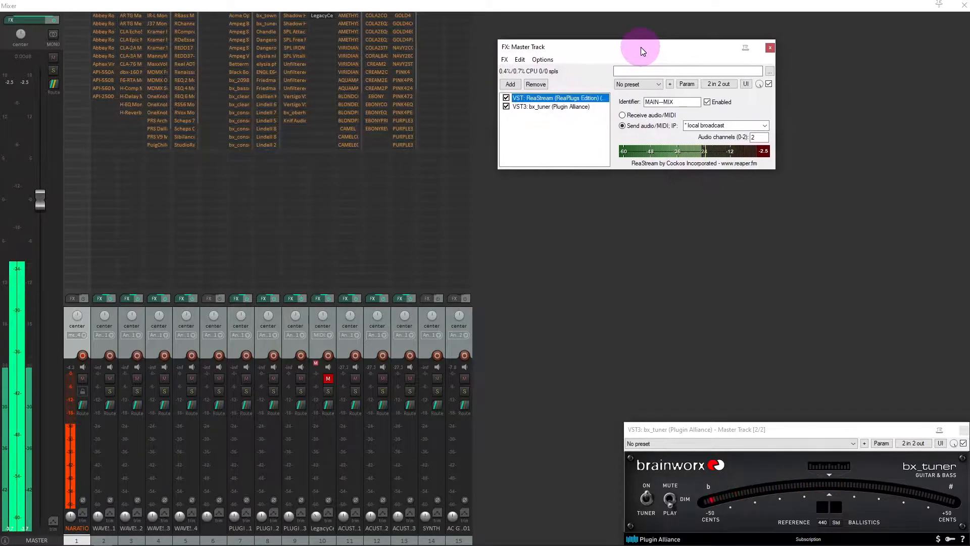
{"action": "left_click", "coordinate": [770, 48]}
{"action": "key", "text": "ctrl+m"}
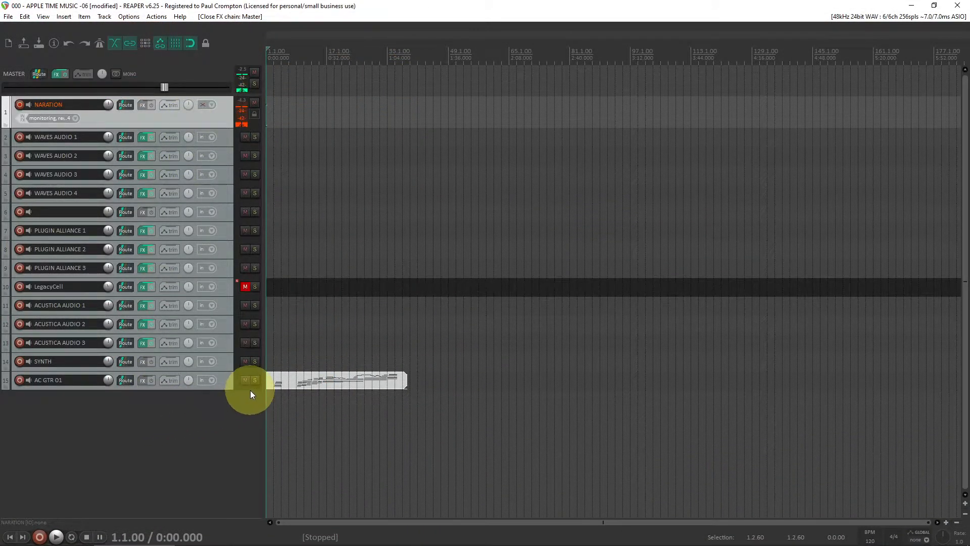
Move the recorded item from the AC GTR 01 track onto the SYNTH track
{"action": "left_click", "coordinate": [229, 364]}
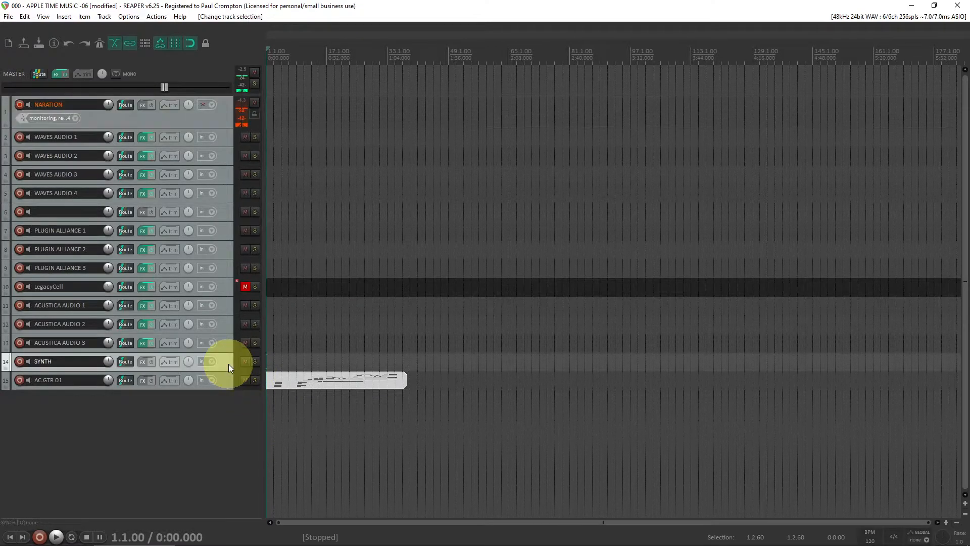
{"action": "left_click_drag", "start_coordinate": [284, 380], "coordinate": [283, 366]}
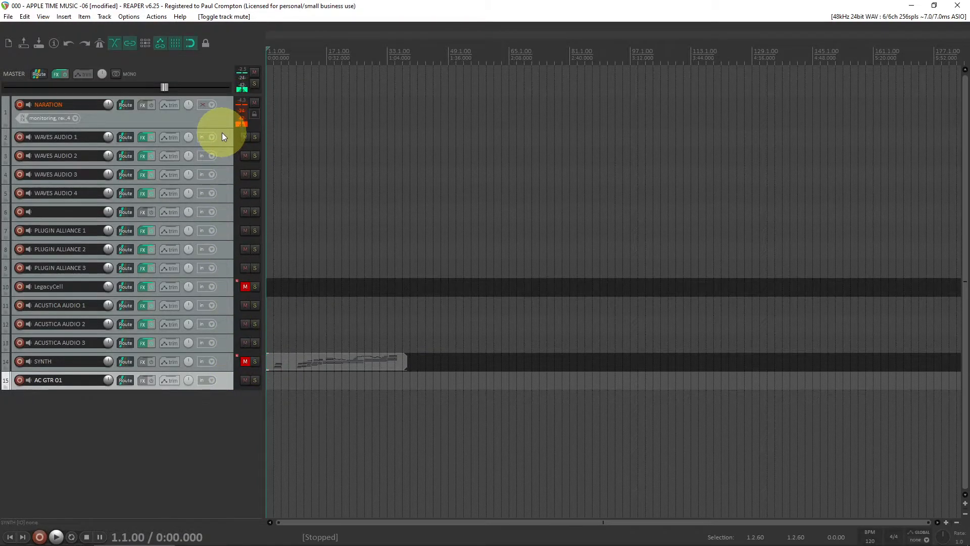
Mute the unnamed track 6 and save the project
{"action": "left_click", "coordinate": [244, 210]}
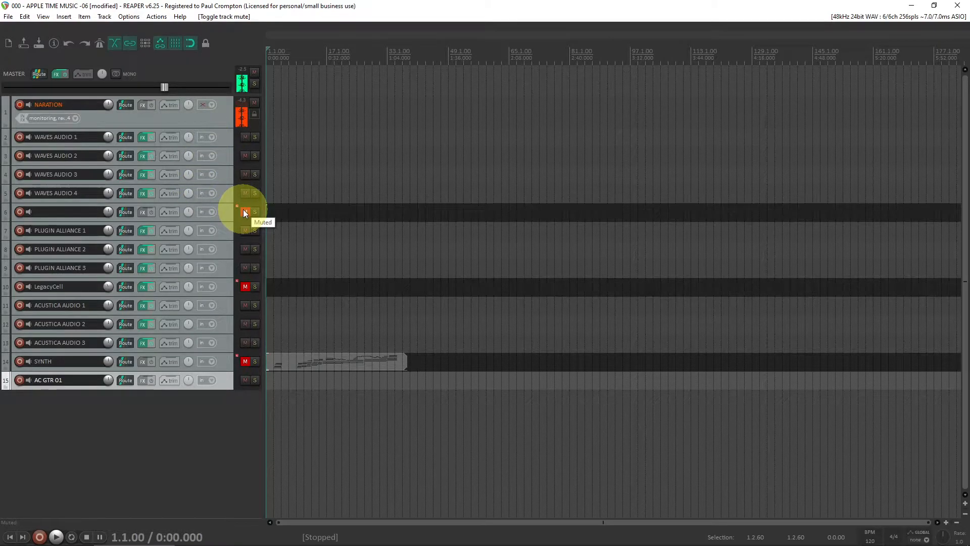
{"action": "left_click", "coordinate": [8, 16]}
{"action": "left_click", "coordinate": [29, 62]}
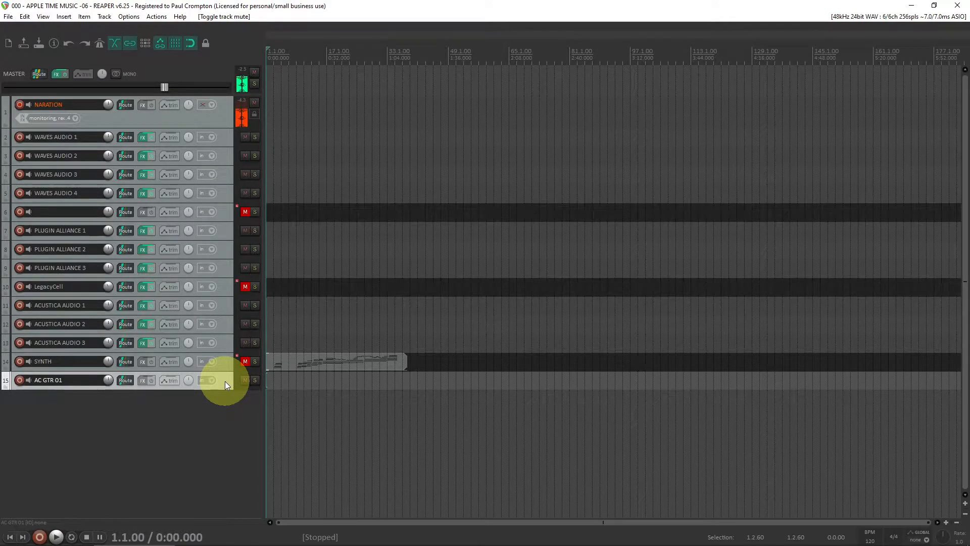
Record-arm the AC GTR 01 track and repeatedly toggle record arming on the NARATION track
{"action": "left_click", "coordinate": [19, 381]}
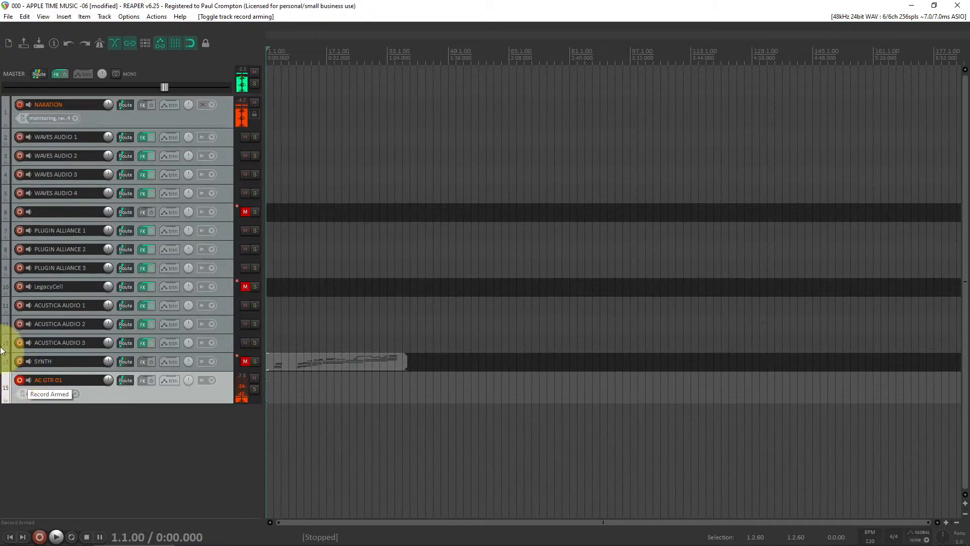
{"action": "left_click", "coordinate": [21, 105]}
{"action": "left_click", "coordinate": [21, 105]}
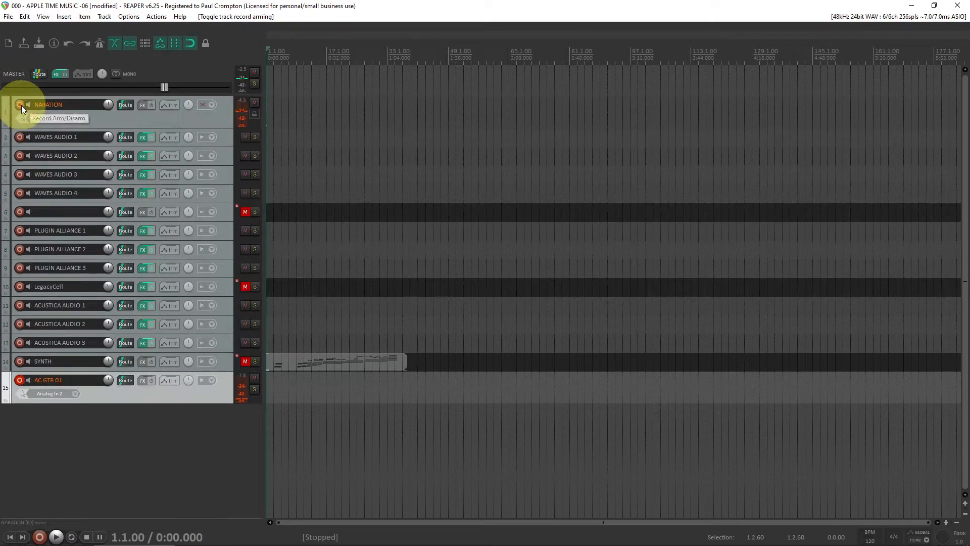
{"action": "left_click", "coordinate": [21, 105]}
{"action": "left_click", "coordinate": [22, 105]}
{"action": "left_click", "coordinate": [21, 105]}
{"action": "left_click", "coordinate": [22, 105]}
{"action": "left_click", "coordinate": [21, 105]}
{"action": "left_click", "coordinate": [21, 106]}
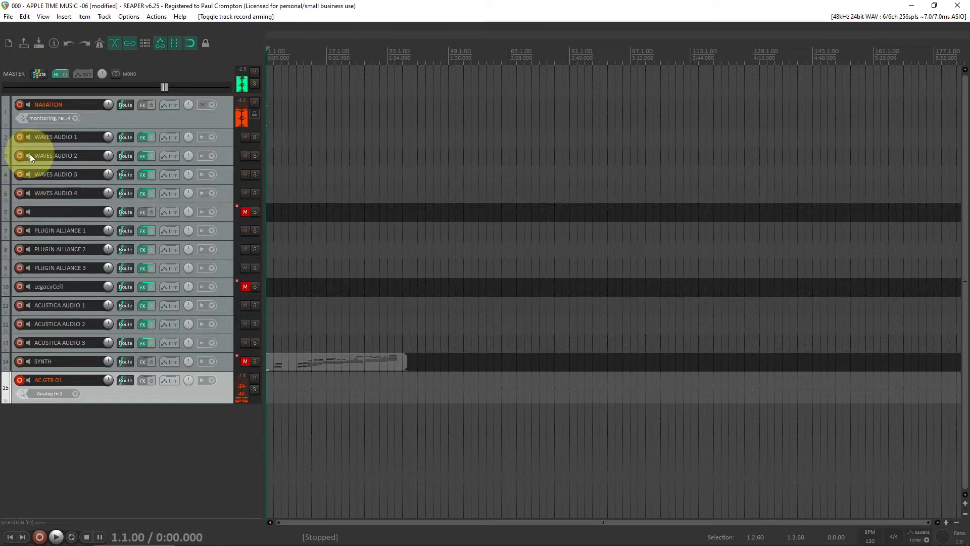
{"action": "left_click", "coordinate": [19, 105]}
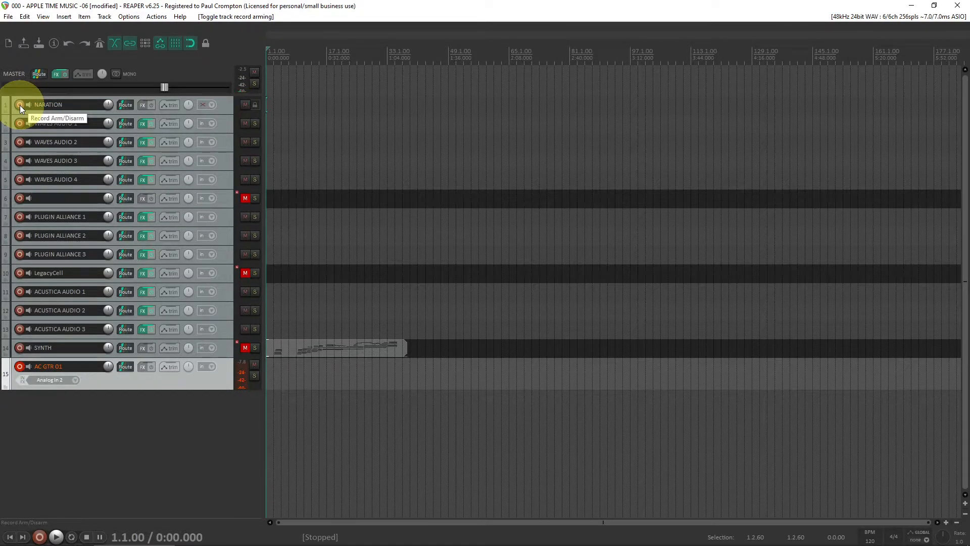
Record a take on the armed AC GTR 01 track, re-arming NARATION during it, and save all recorded files
{"action": "key", "text": "ctrl+r"}
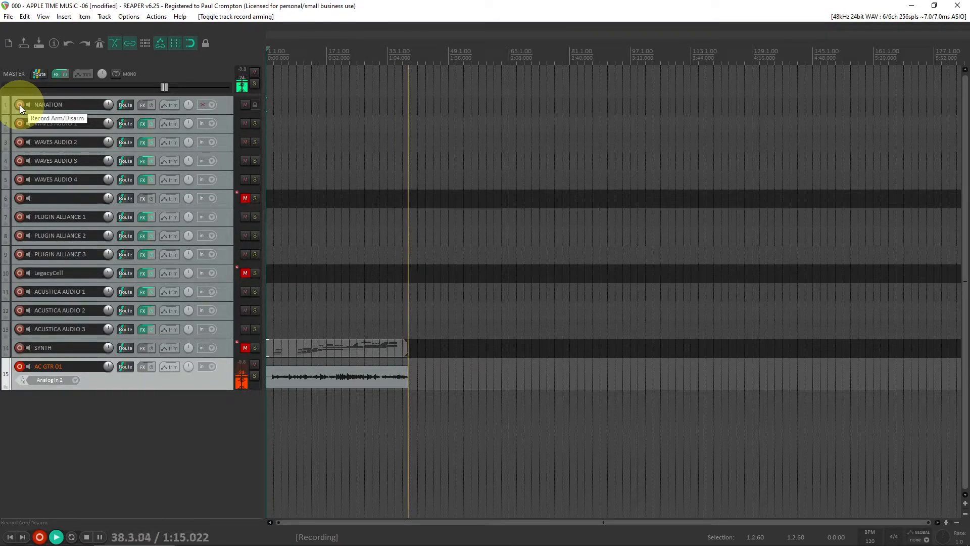
{"action": "left_click", "coordinate": [19, 105]}
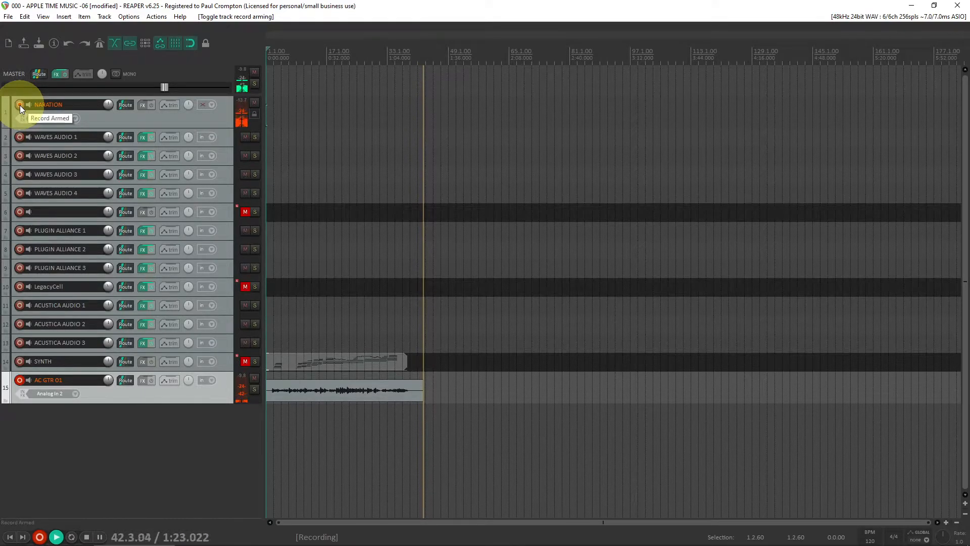
{"action": "key", "text": "space"}
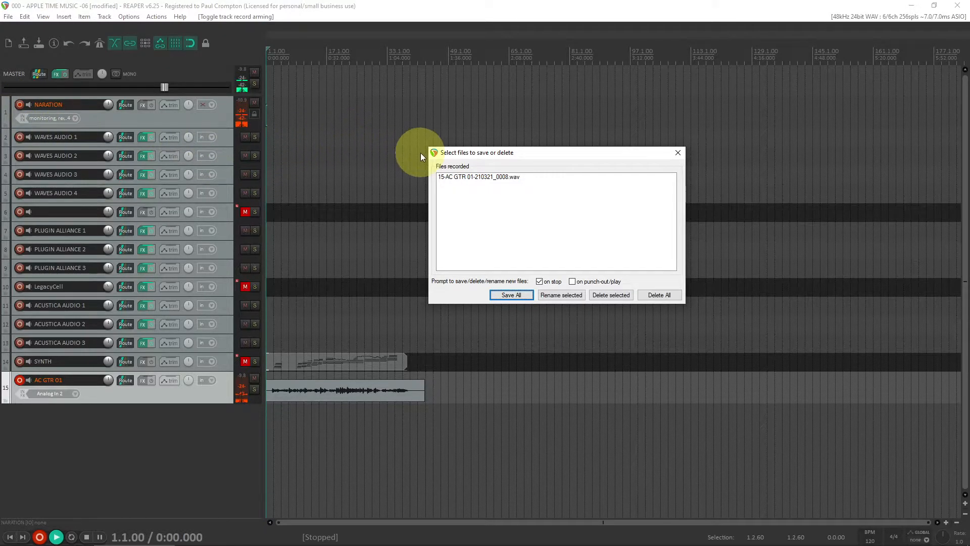
{"action": "left_click", "coordinate": [515, 295]}
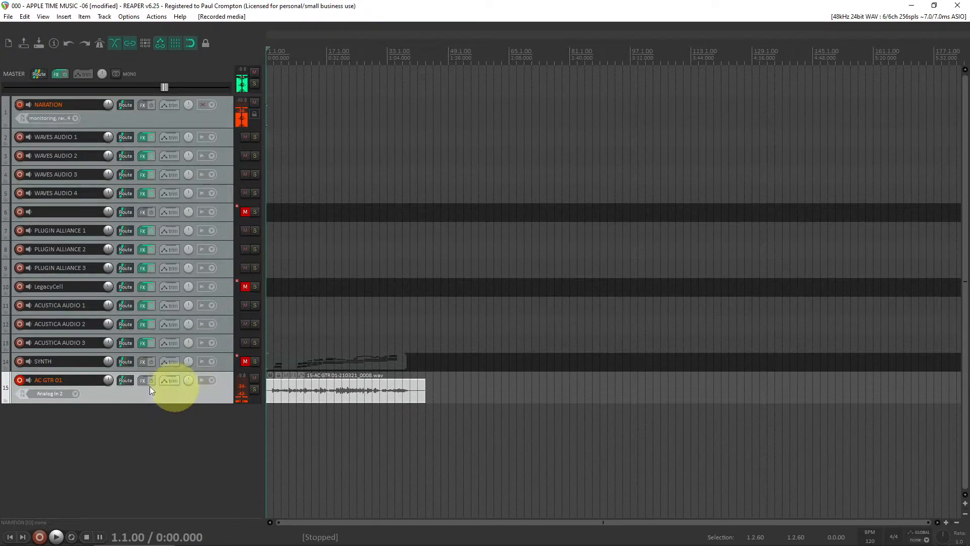
Disarm the AC GTR 01 track and save the project
{"action": "left_click", "coordinate": [21, 380]}
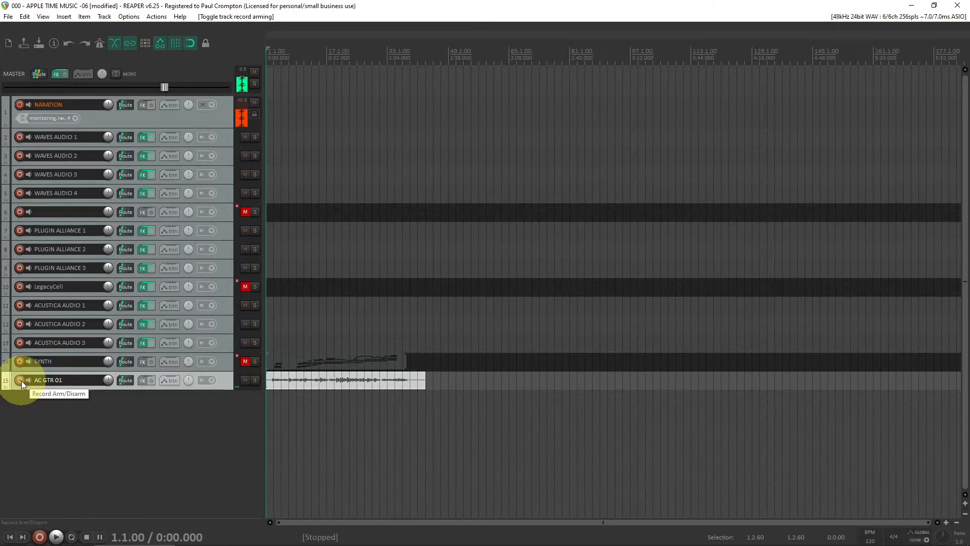
{"action": "left_click", "coordinate": [8, 18]}
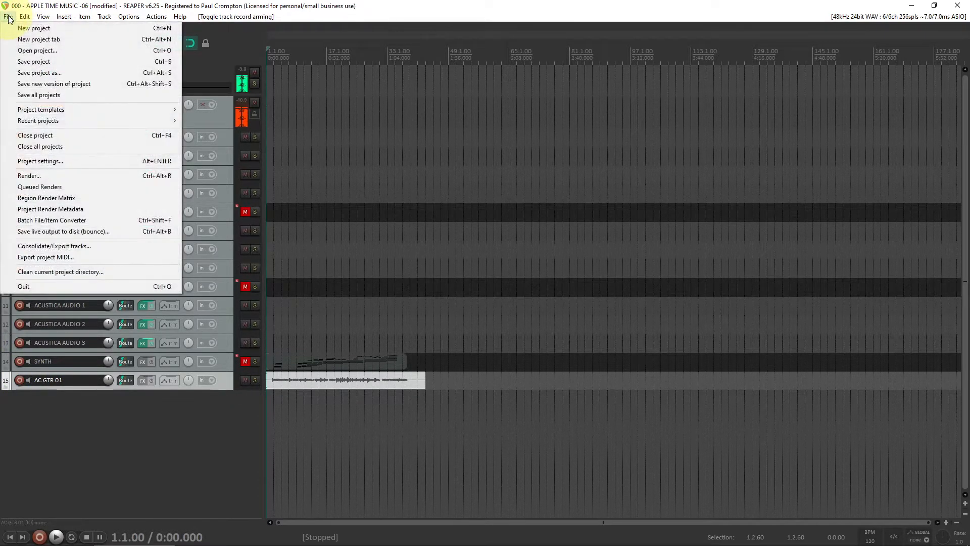
{"action": "left_click", "coordinate": [39, 62]}
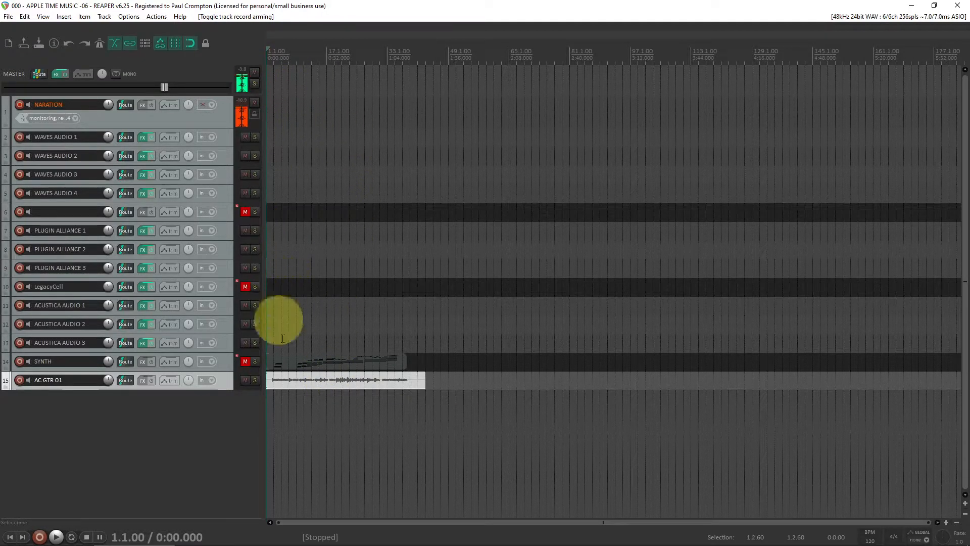
Play back the new take, then set a time selection from bar 3 to bar 41
{"action": "key", "text": "space"}
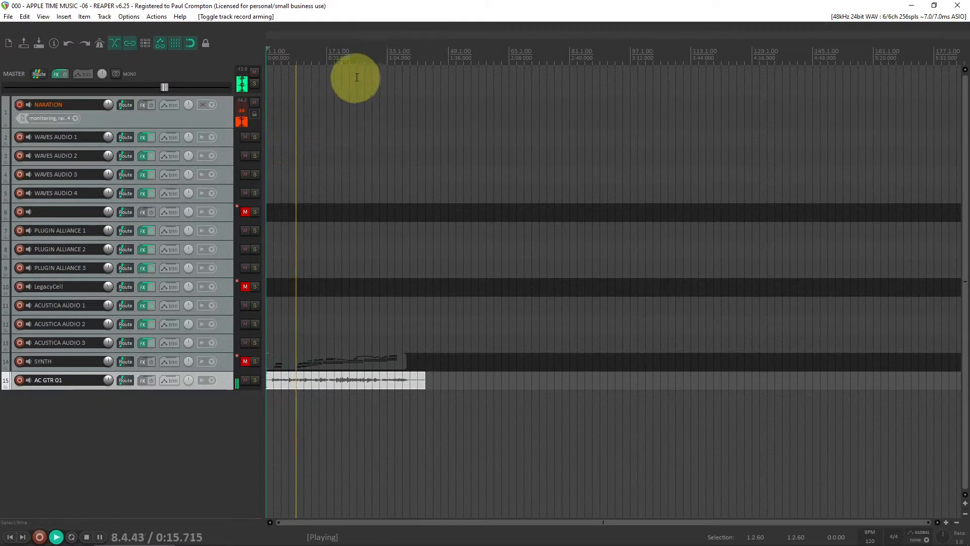
{"action": "left_click", "coordinate": [349, 56]}
{"action": "key", "text": "space"}
{"action": "left_click_drag", "start_coordinate": [409, 58], "coordinate": [273, 60]}
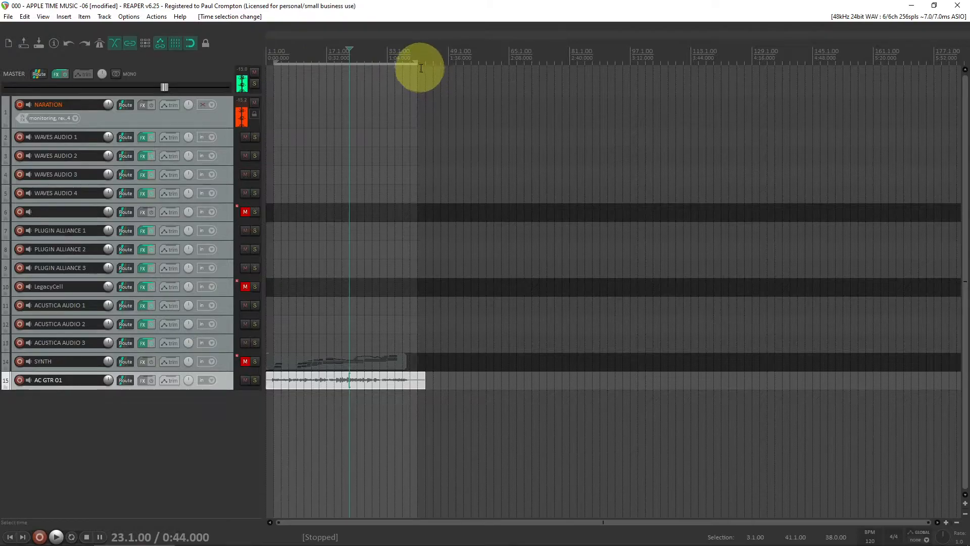
Shorten the time selection to end at bar 39 and turn on repeat playback
{"action": "left_click_drag", "start_coordinate": [417, 64], "coordinate": [410, 60]}
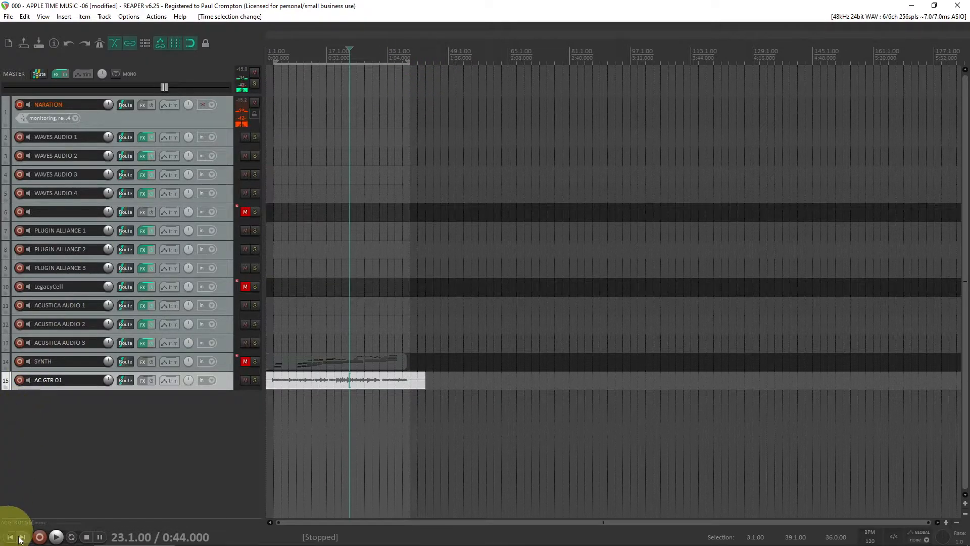
{"action": "left_click", "coordinate": [72, 536]}
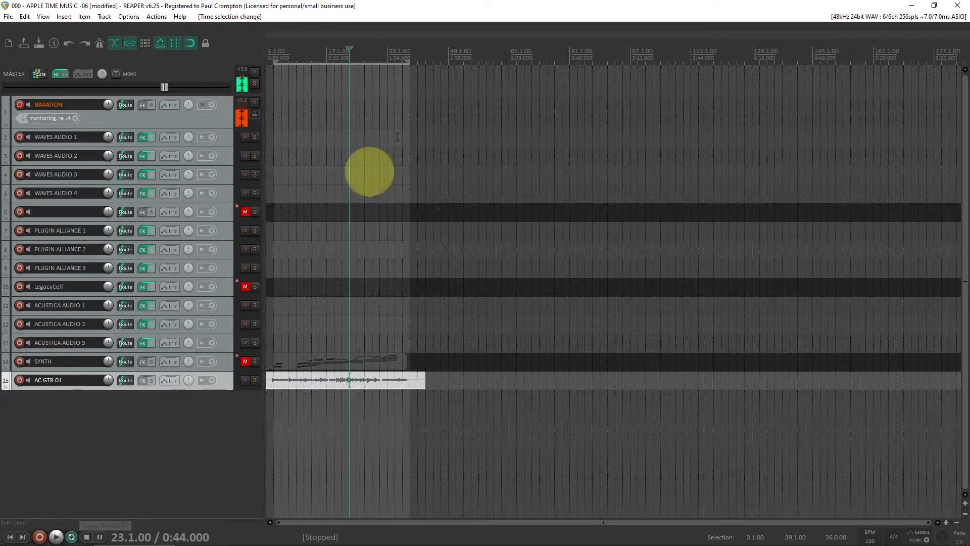
Play the take from around bar 37 to check the loop end, then return the play cursor to bar 3
{"action": "left_click", "coordinate": [404, 53]}
{"action": "key", "text": "space"}
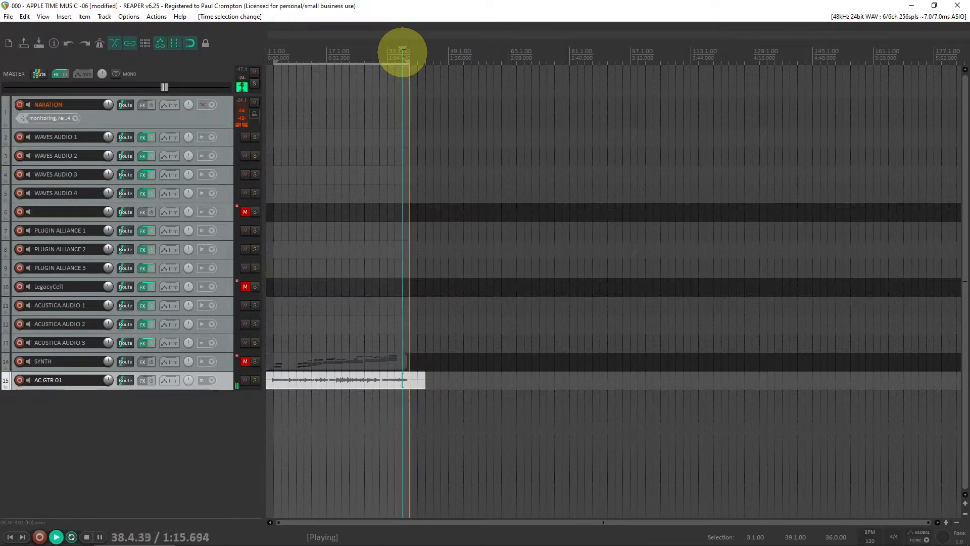
{"action": "key", "text": "space"}
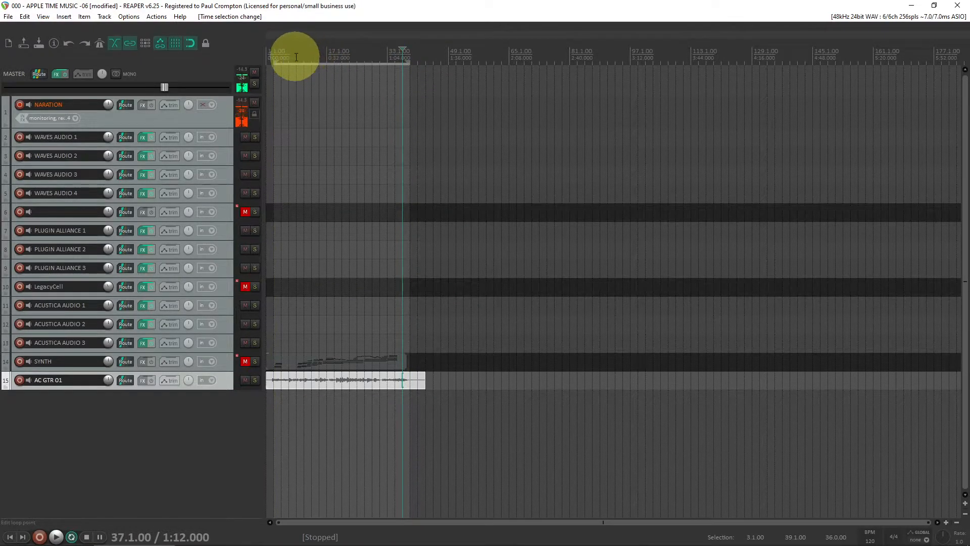
{"action": "left_click", "coordinate": [277, 51]}
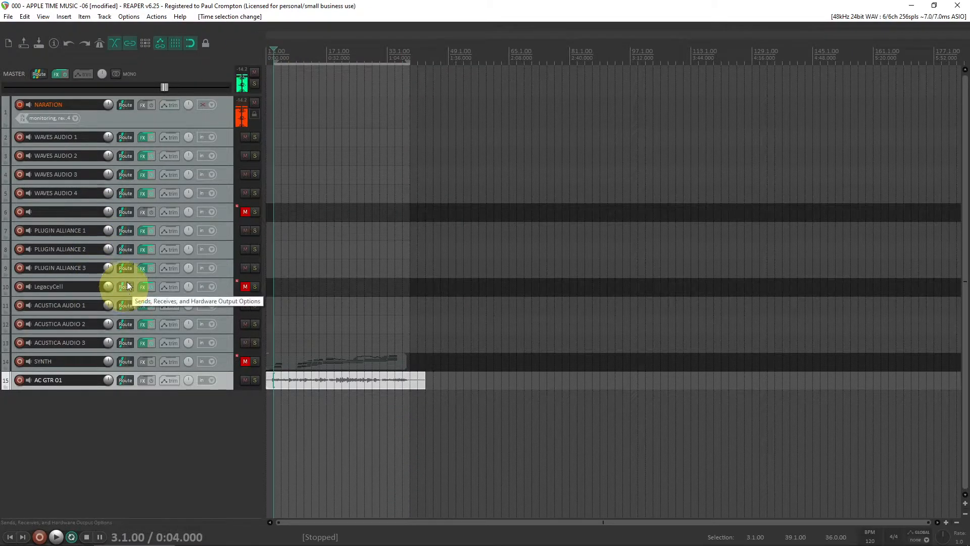
Open the WAVES AUDIO 1 track's FX chain and step through each of its Waves plugins
{"action": "left_click", "coordinate": [228, 135]}
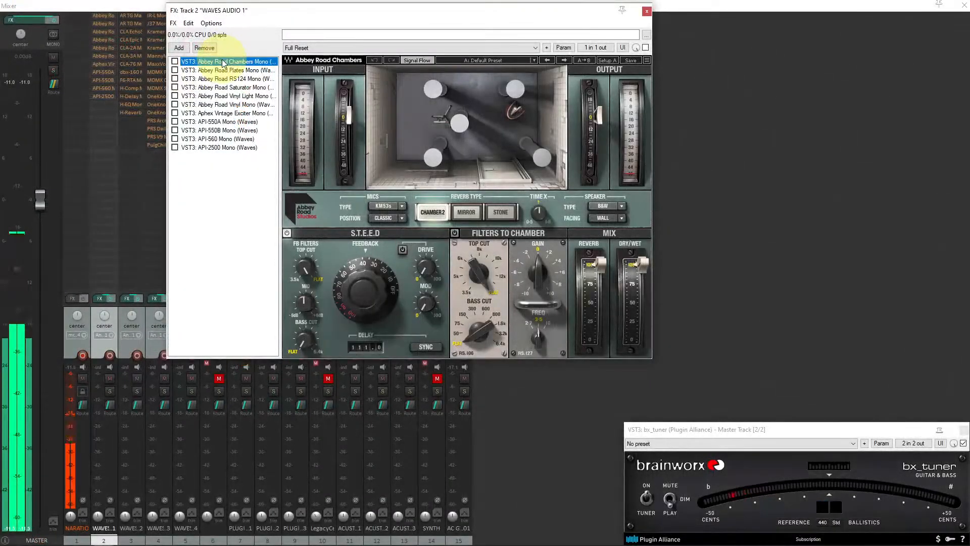
{"action": "key", "text": "Down"}
{"action": "key", "text": "Down"}
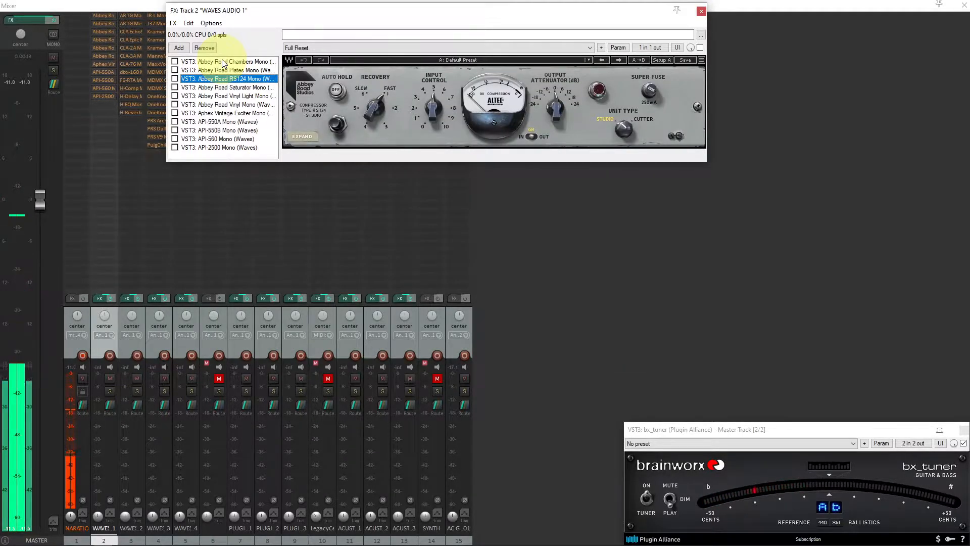
{"action": "key", "text": "Down"}
{"action": "key", "text": "Down"}
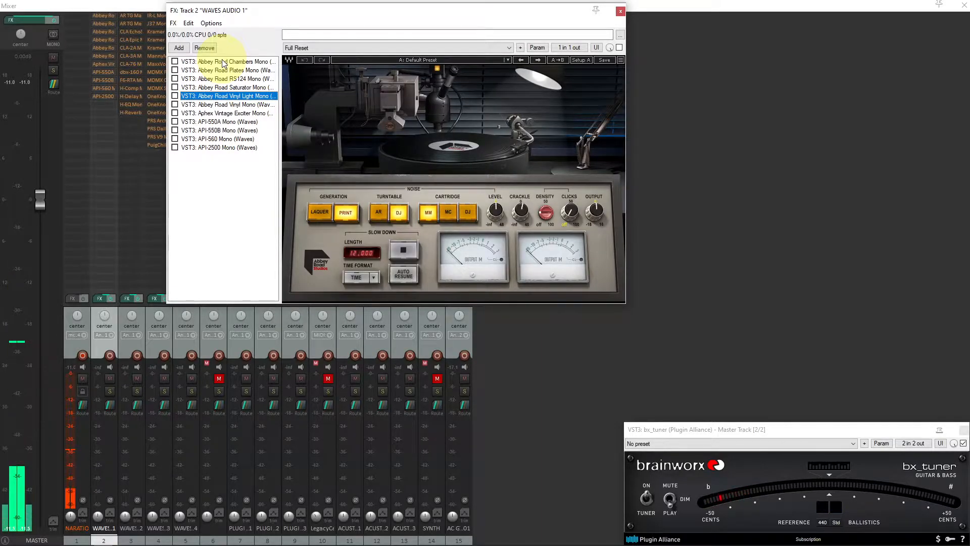
{"action": "key", "text": "Up"}
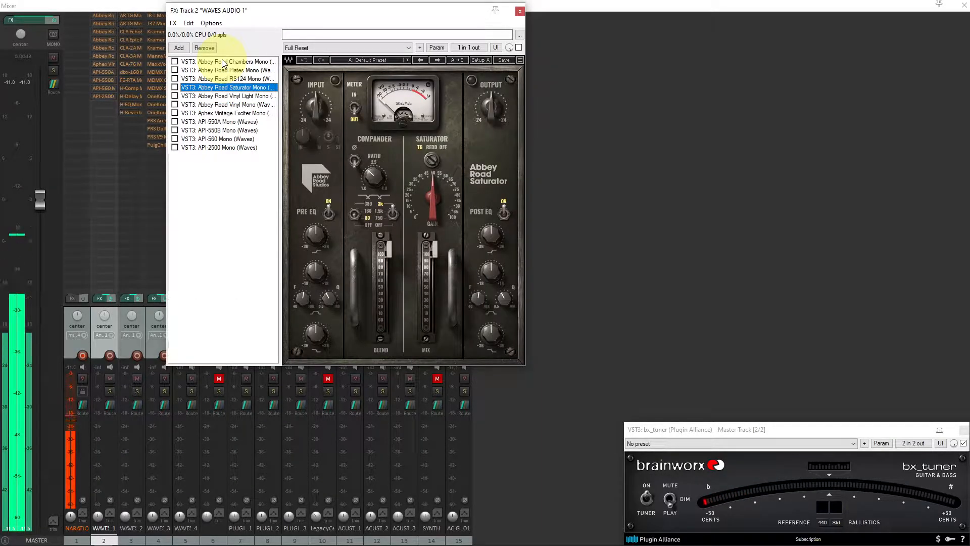
{"action": "key", "text": "Down"}
{"action": "key", "text": "Down"}
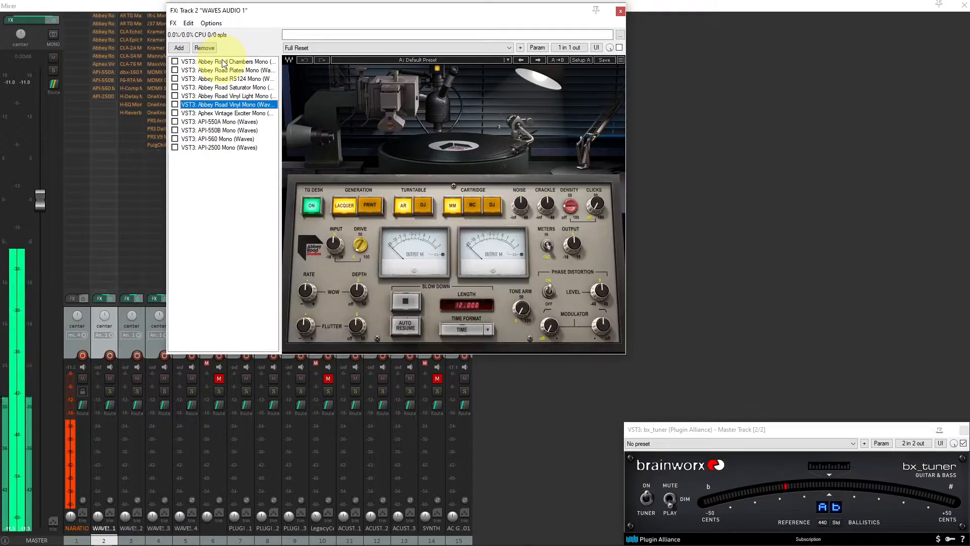
{"action": "key", "text": "Down"}
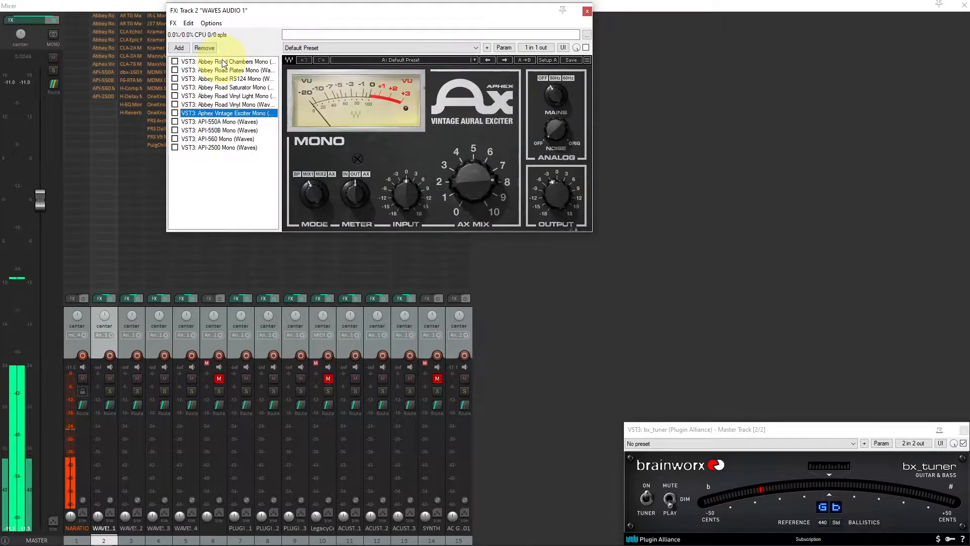
{"action": "key", "text": "Down"}
{"action": "key", "text": "Down"}
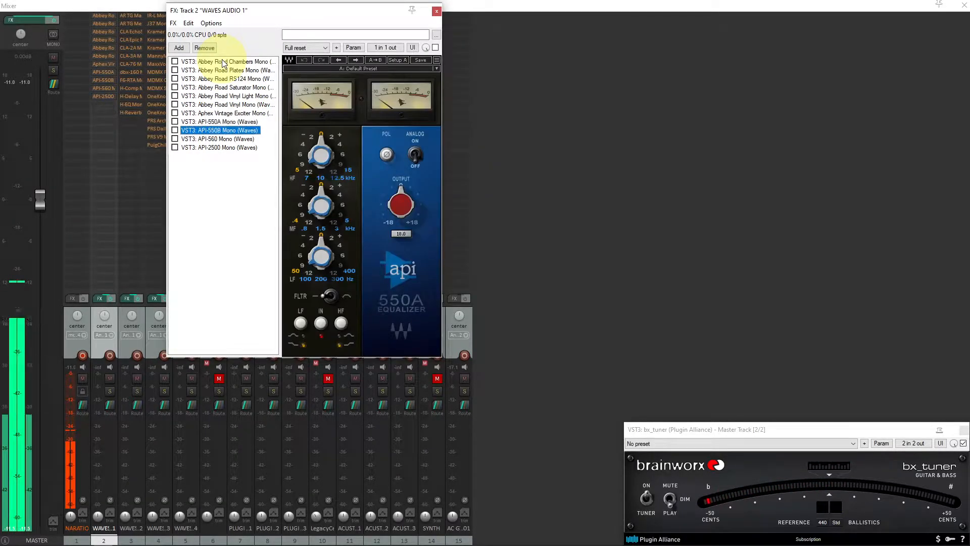
{"action": "key", "text": "Down"}
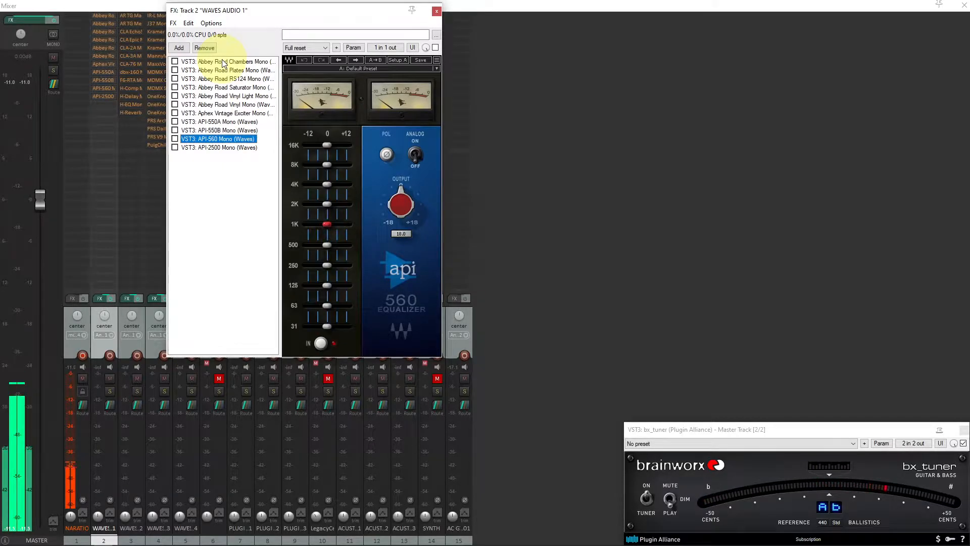
{"action": "key", "text": "Down"}
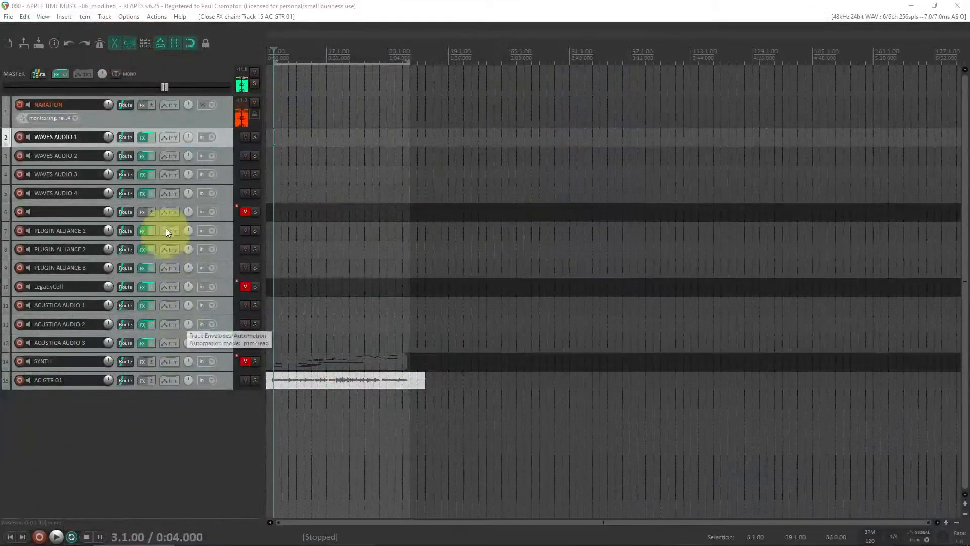
Open the WAVES AUDIO 2 track's FX chain and step through each of its Waves plugins
{"action": "left_click", "coordinate": [227, 157]}
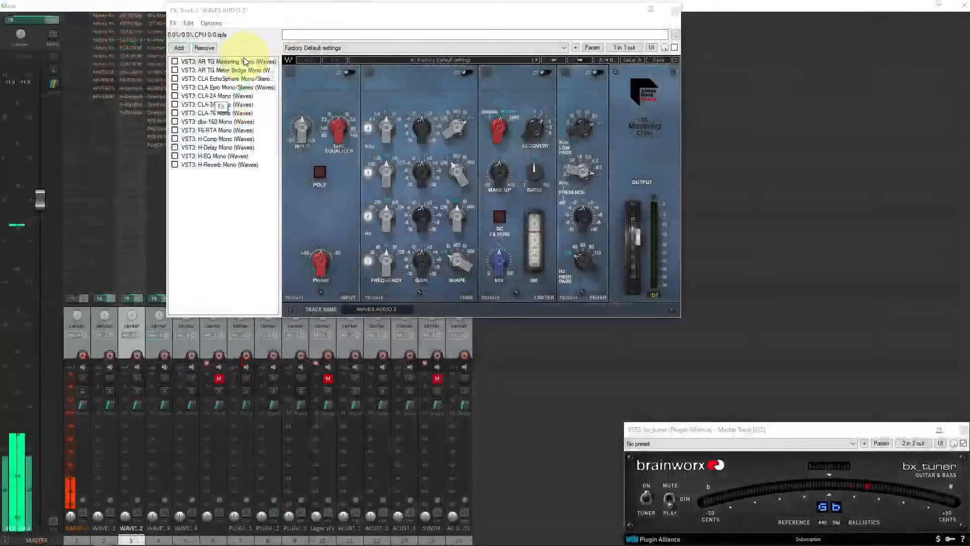
{"action": "left_click", "coordinate": [243, 61]}
{"action": "key", "text": "Down"}
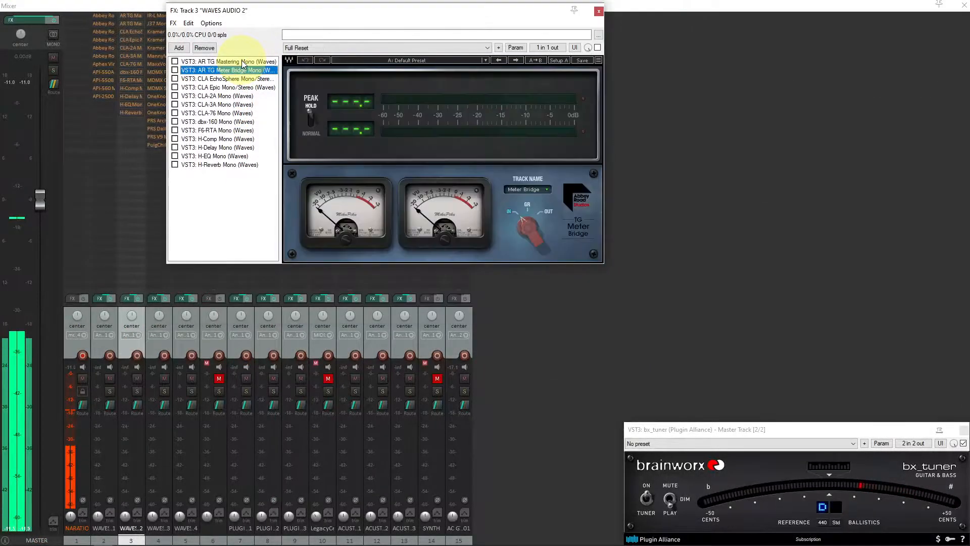
{"action": "key", "text": "Down"}
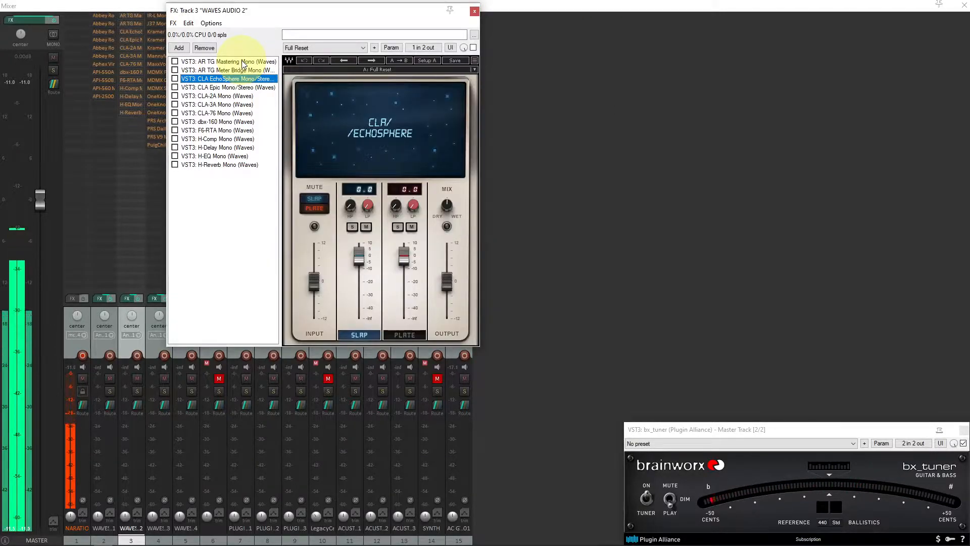
{"action": "key", "text": "Down"}
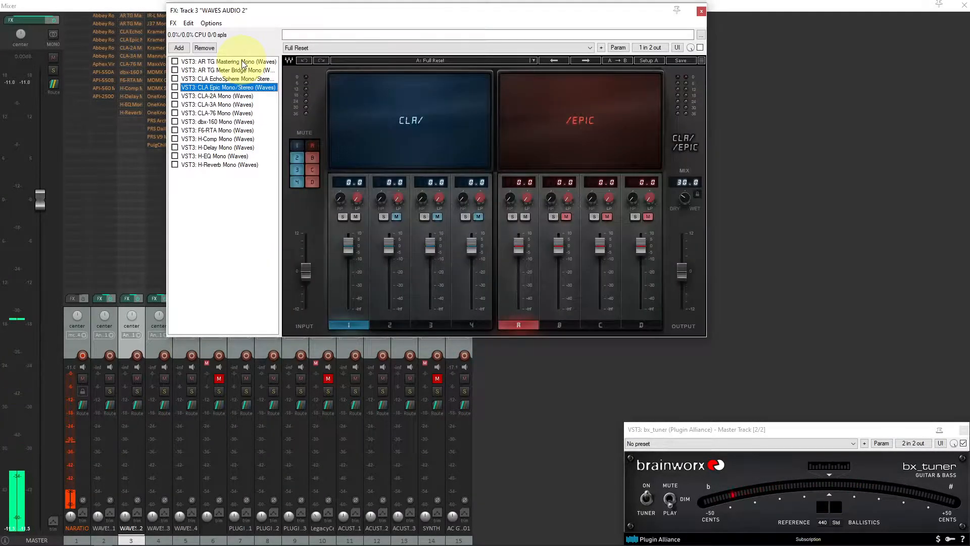
{"action": "key", "text": "Down"}
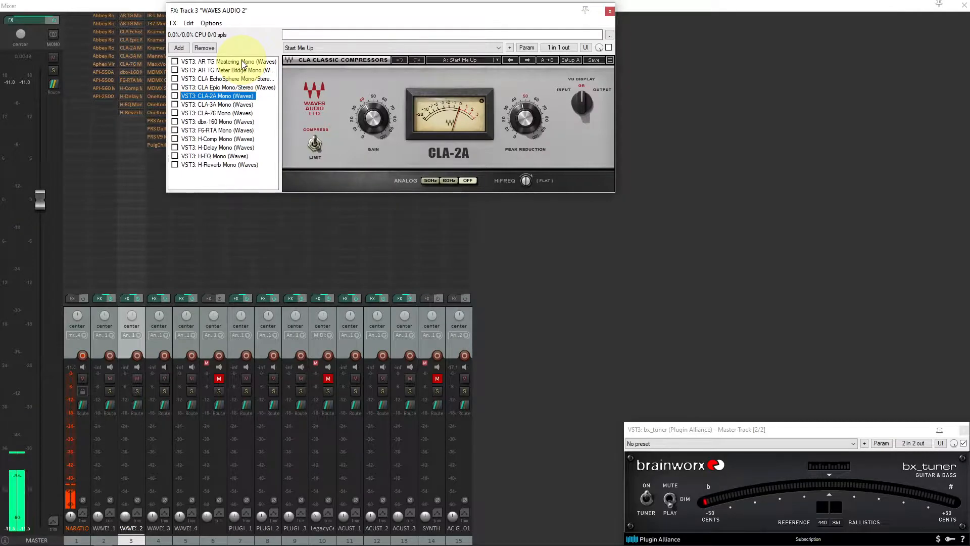
{"action": "key", "text": "Down"}
{"action": "key", "text": "Down"}
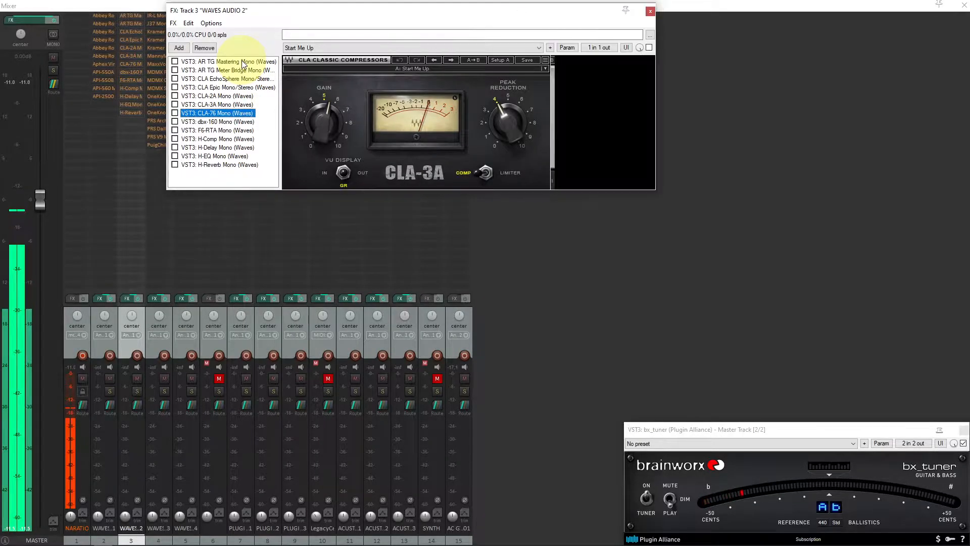
{"action": "left_click", "coordinate": [227, 97]}
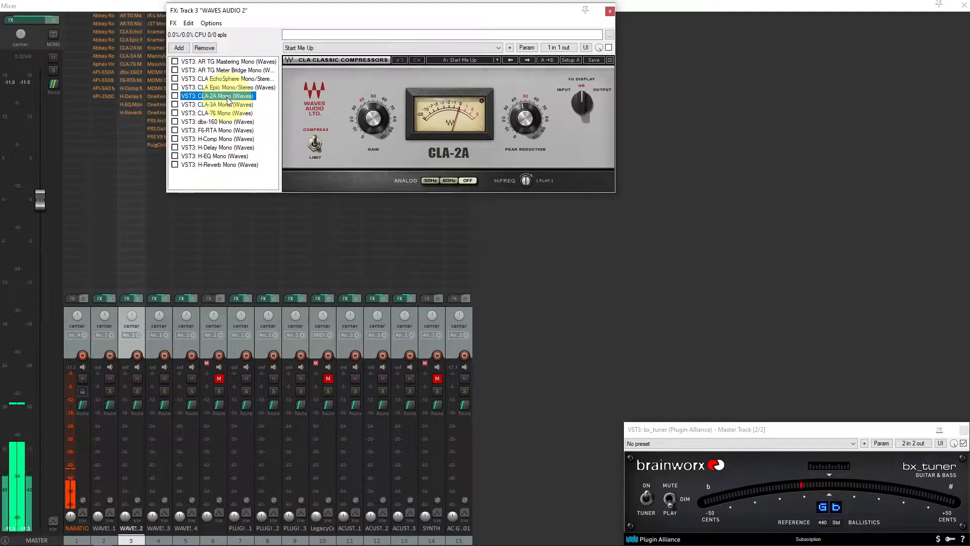
{"action": "key", "text": "Down"}
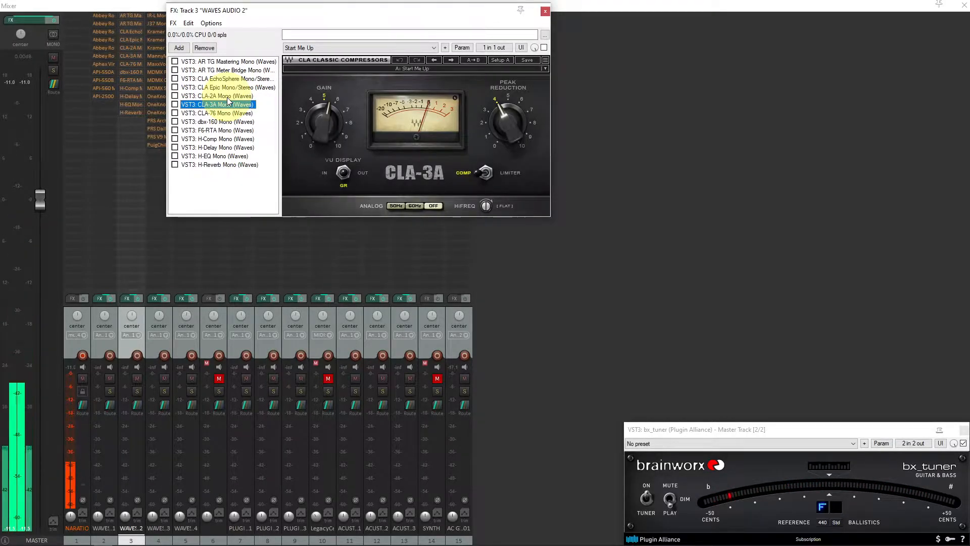
{"action": "key", "text": "Down"}
{"action": "key", "text": "Down"}
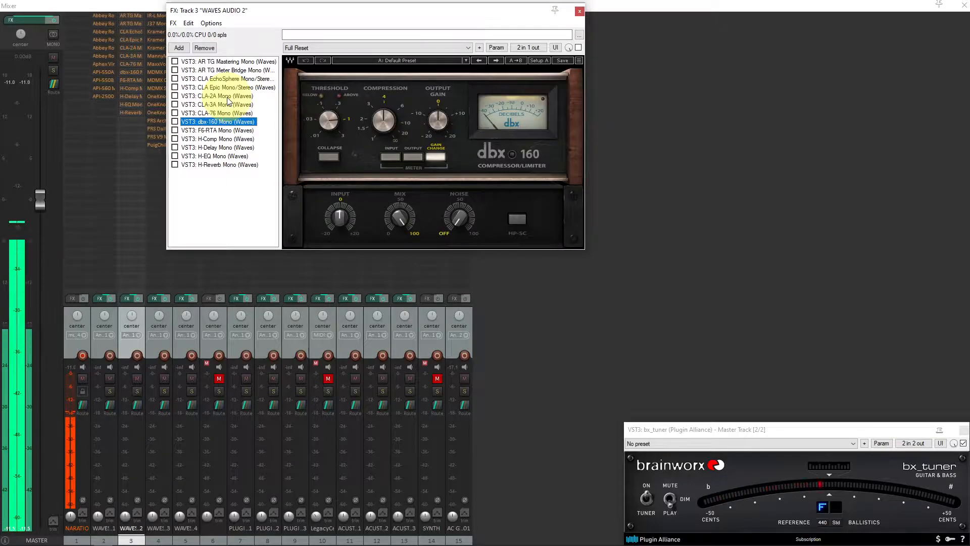
{"action": "key", "text": "Down"}
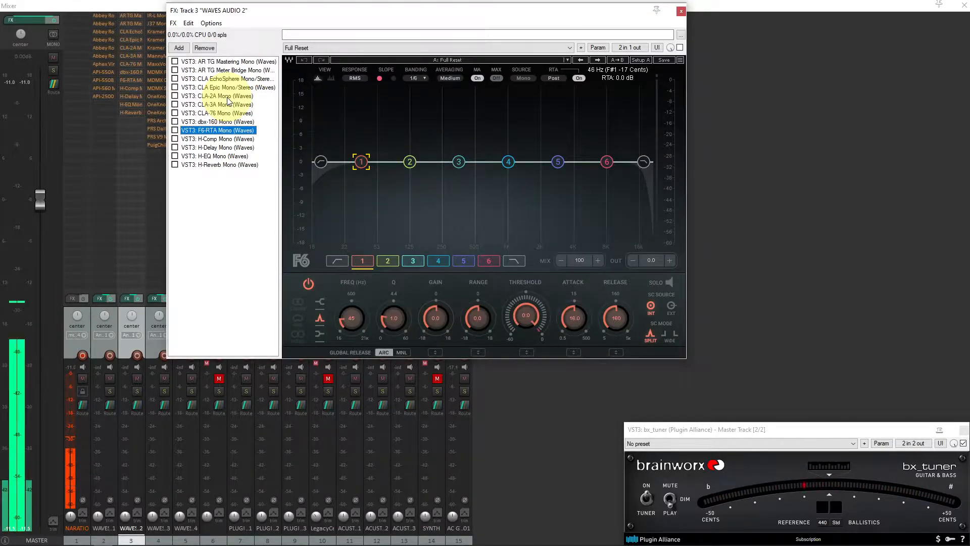
{"action": "left_click", "coordinate": [234, 140]}
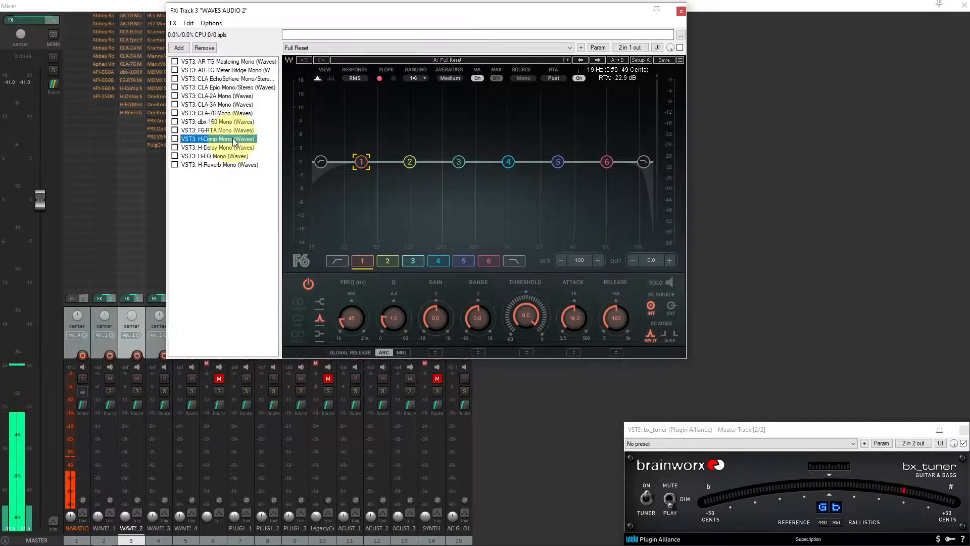
{"action": "key", "text": "Down"}
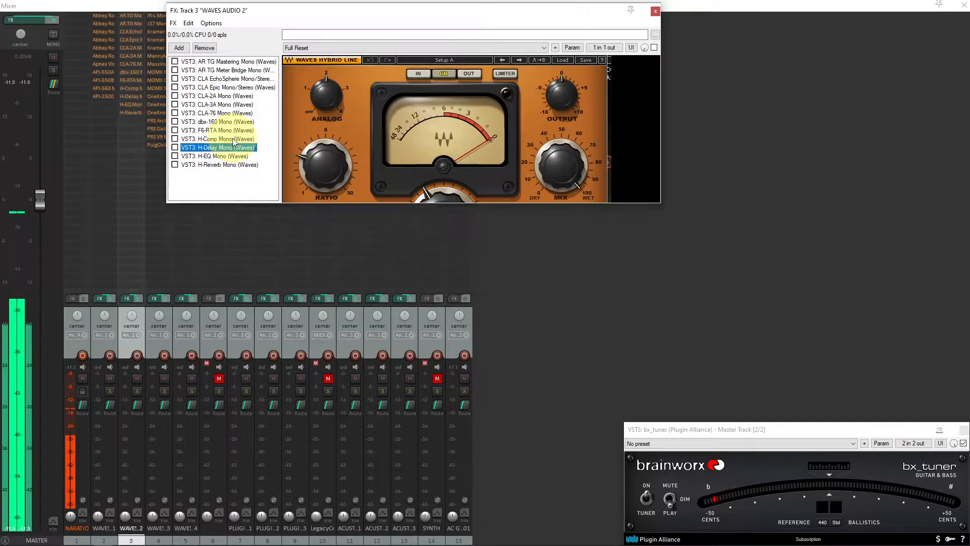
{"action": "key", "text": "Down"}
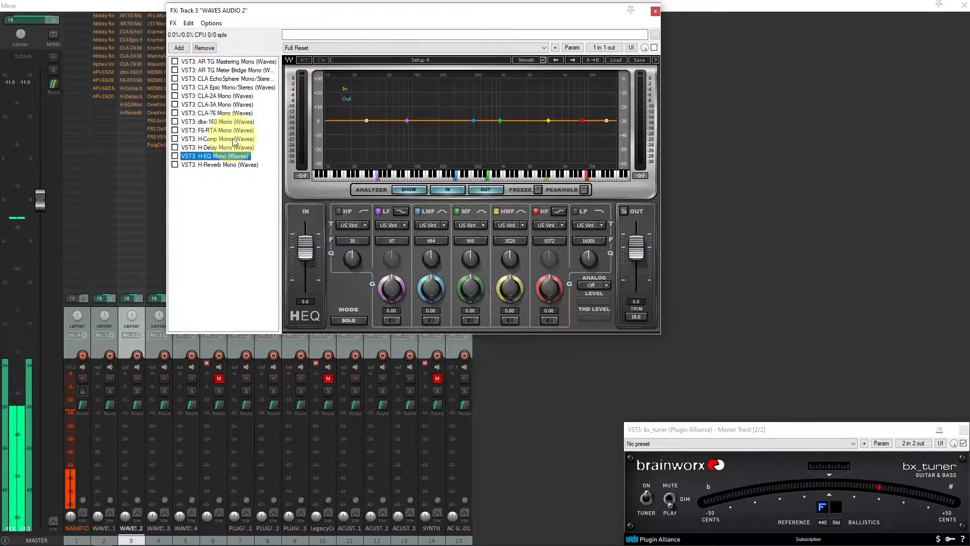
{"action": "key", "text": "Down"}
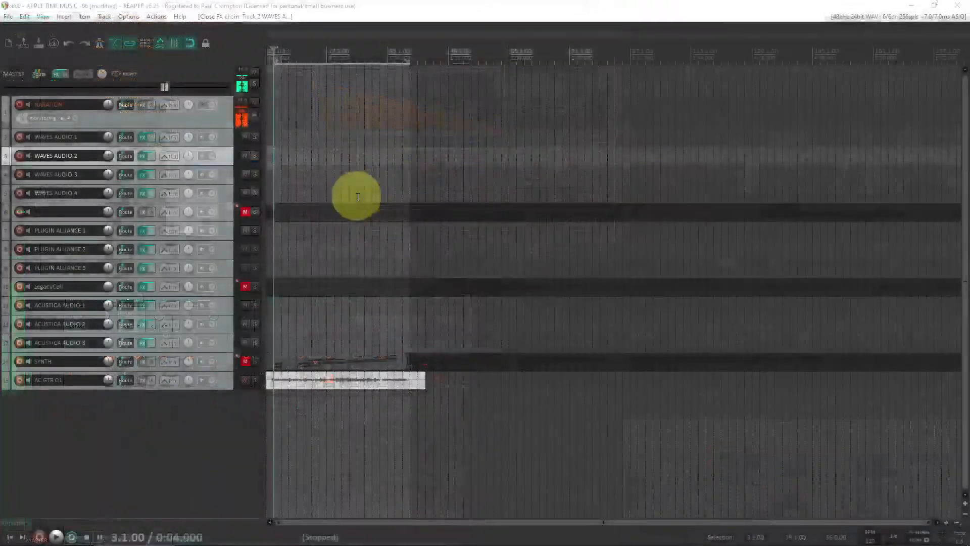
Open the WAVES AUDIO 3 track's FX chain and step through each of its Waves plugins
{"action": "left_click", "coordinate": [226, 174]}
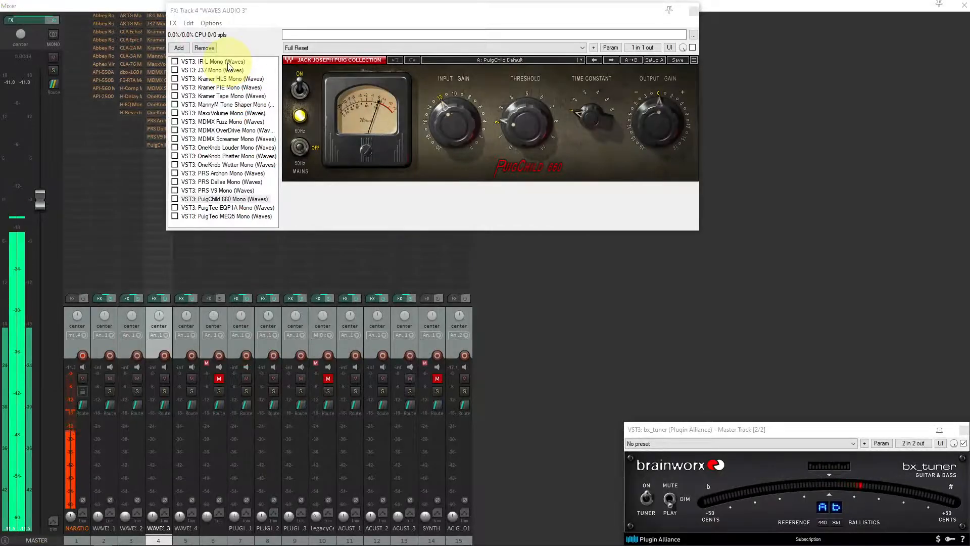
{"action": "left_click", "coordinate": [228, 63]}
{"action": "key", "text": "Down"}
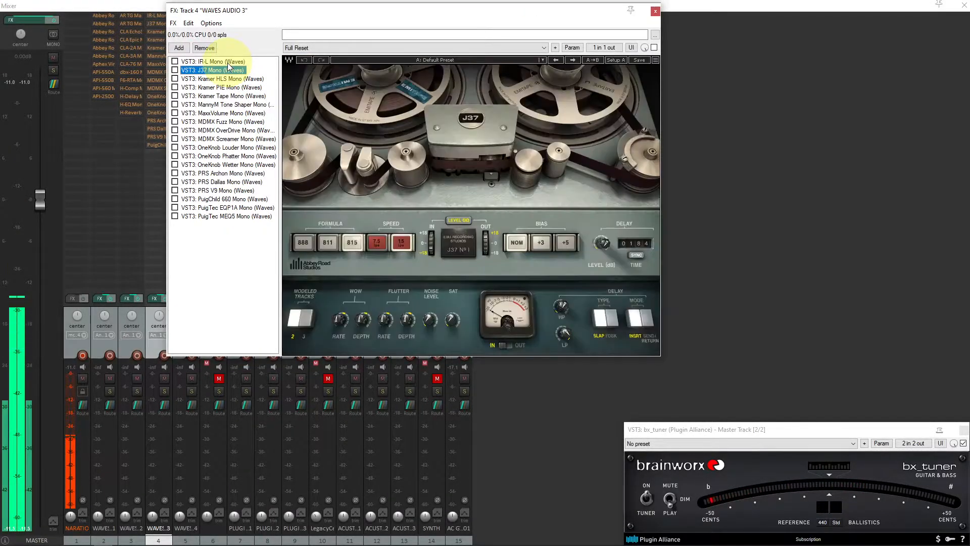
{"action": "key", "text": "Down"}
{"action": "key", "text": "Down"}
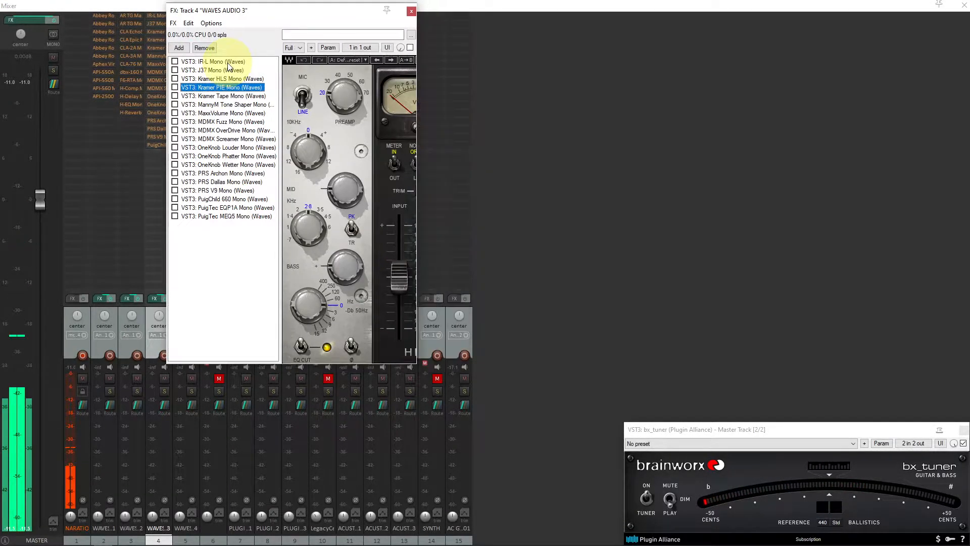
{"action": "key", "text": "Down"}
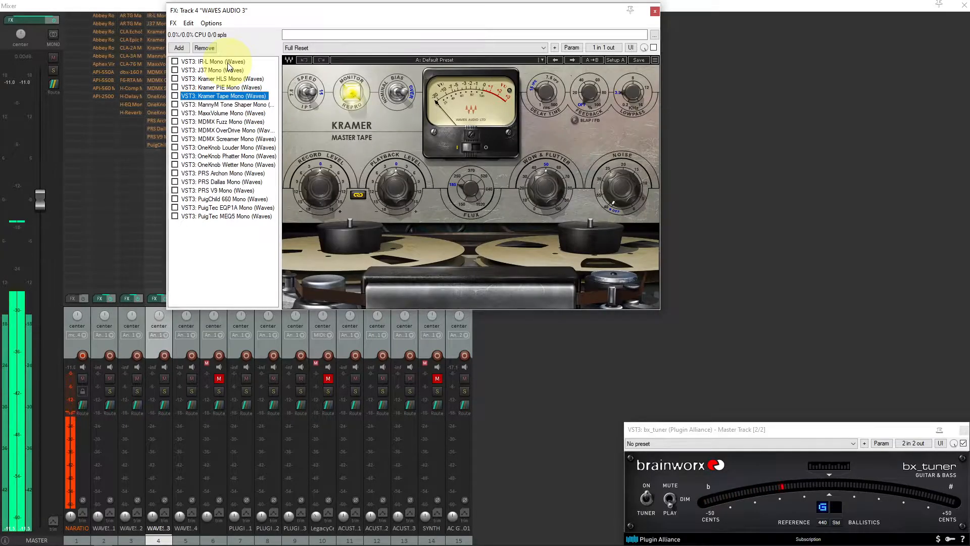
{"action": "key", "text": "Down"}
{"action": "key", "text": "Down"}
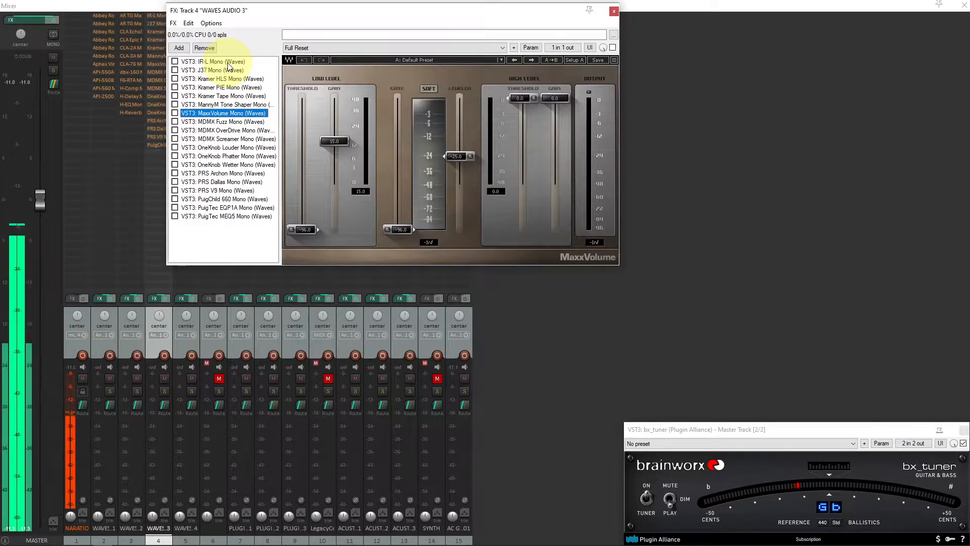
{"action": "key", "text": "Down"}
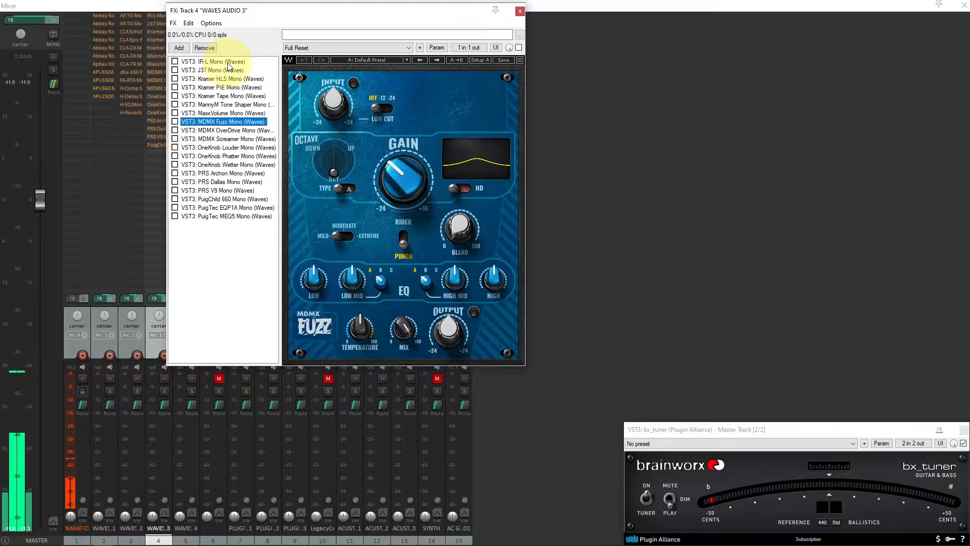
{"action": "key", "text": "Down"}
{"action": "key", "text": "Down"}
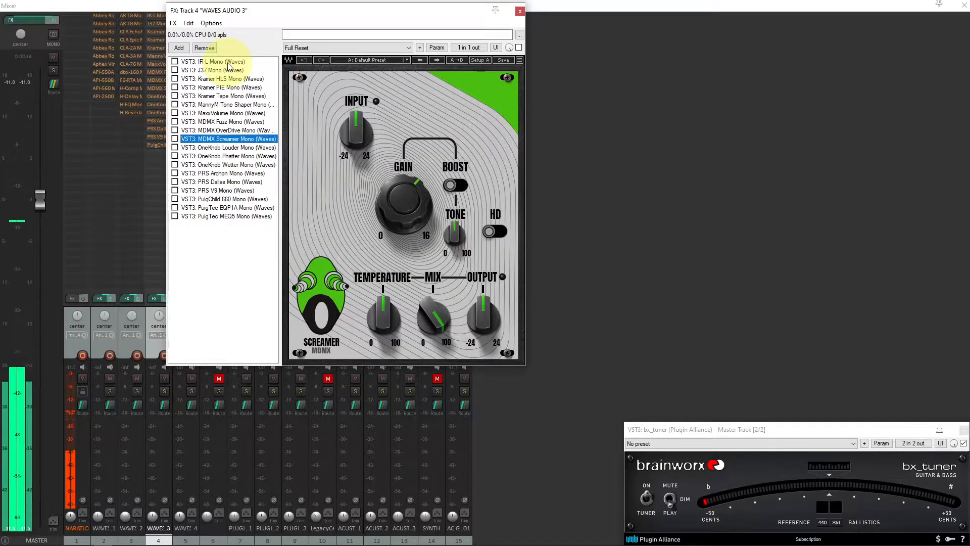
{"action": "key", "text": "Down"}
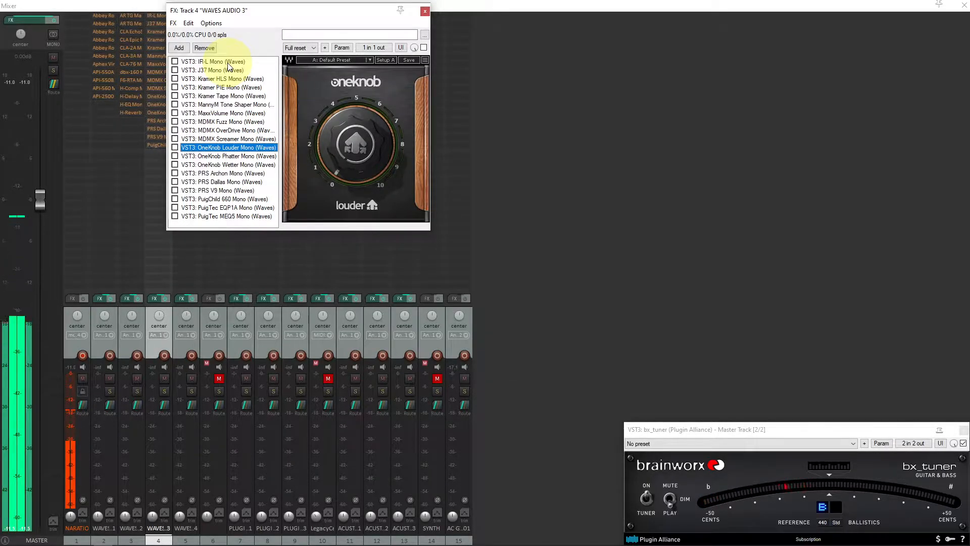
{"action": "key", "text": "Down"}
{"action": "key", "text": "Down"}
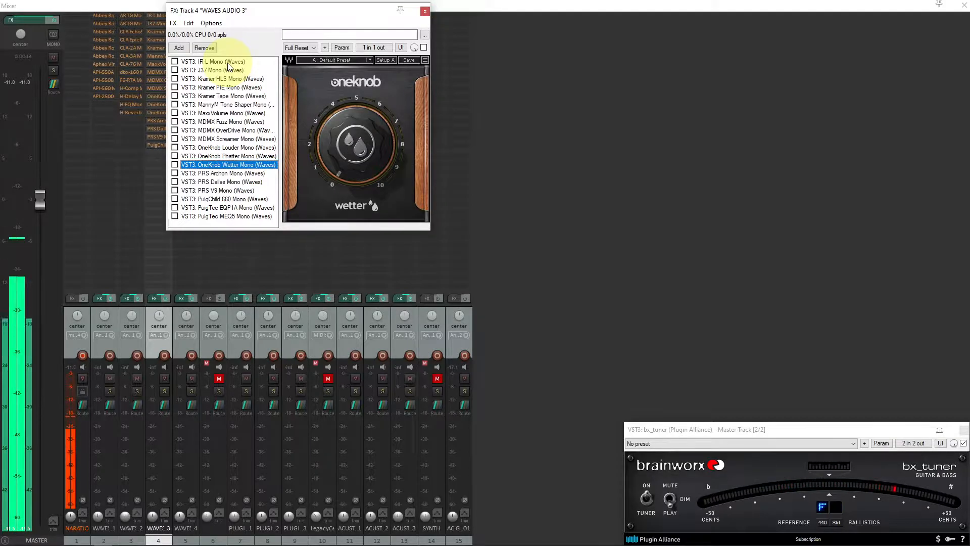
{"action": "key", "text": "Down"}
{"action": "key", "text": "Down"}
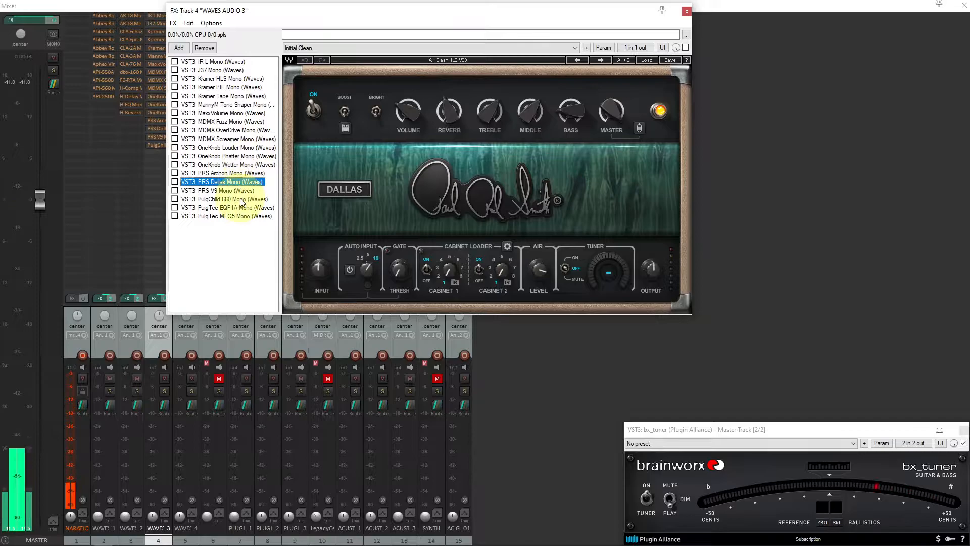
{"action": "key", "text": "Down"}
{"action": "key", "text": "Down"}
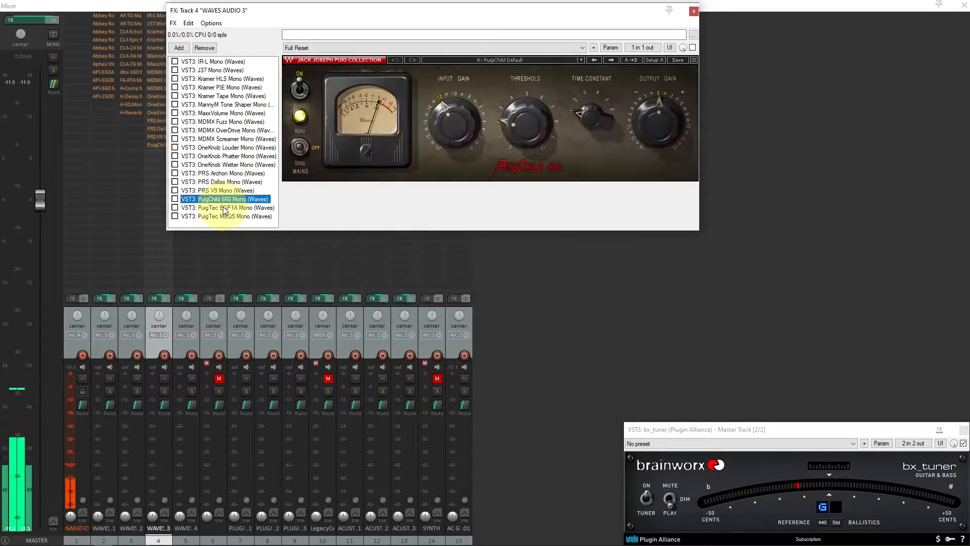
{"action": "key", "text": "Down"}
{"action": "key", "text": "Down"}
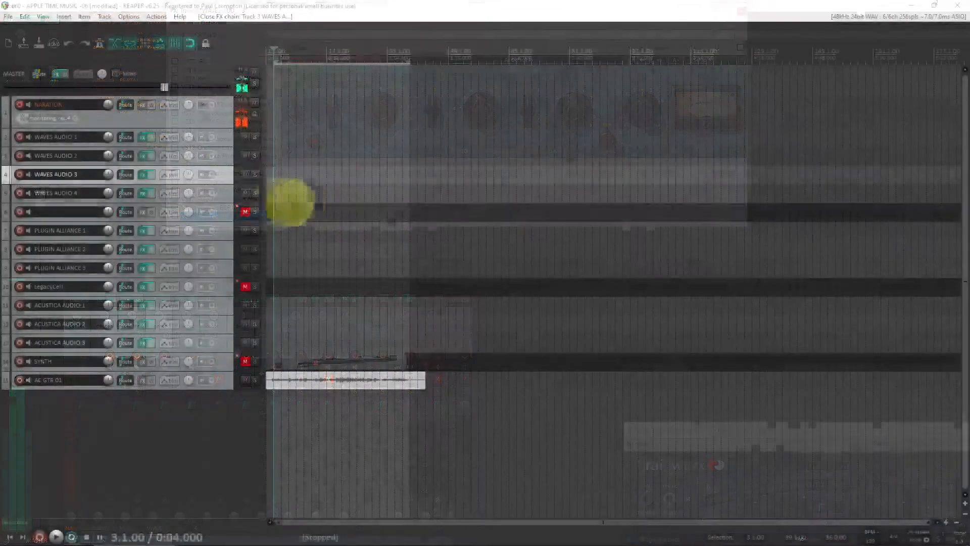
Open the WAVES AUDIO 4 track's FX chain and step through each of its Waves plugins
{"action": "left_click", "coordinate": [225, 191]}
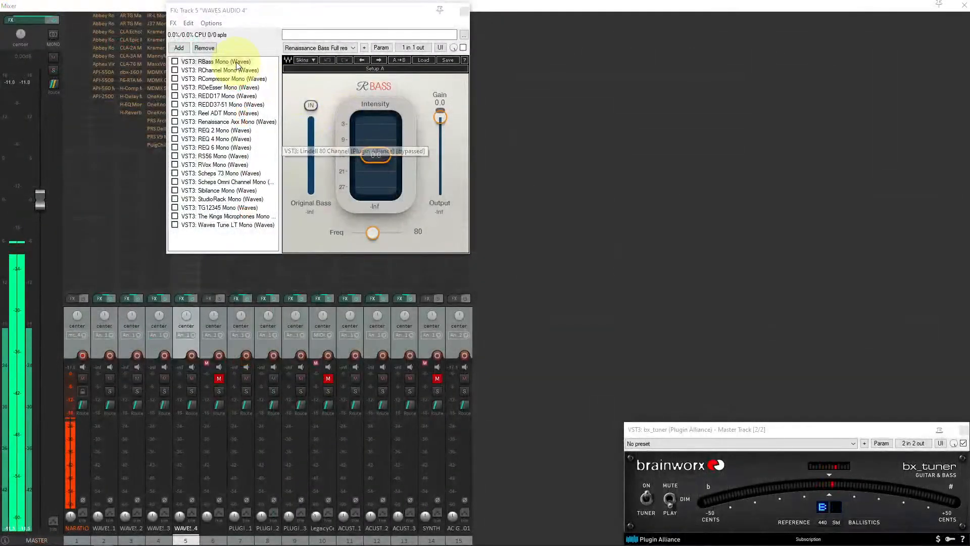
{"action": "left_click", "coordinate": [236, 62]}
{"action": "key", "text": "Down"}
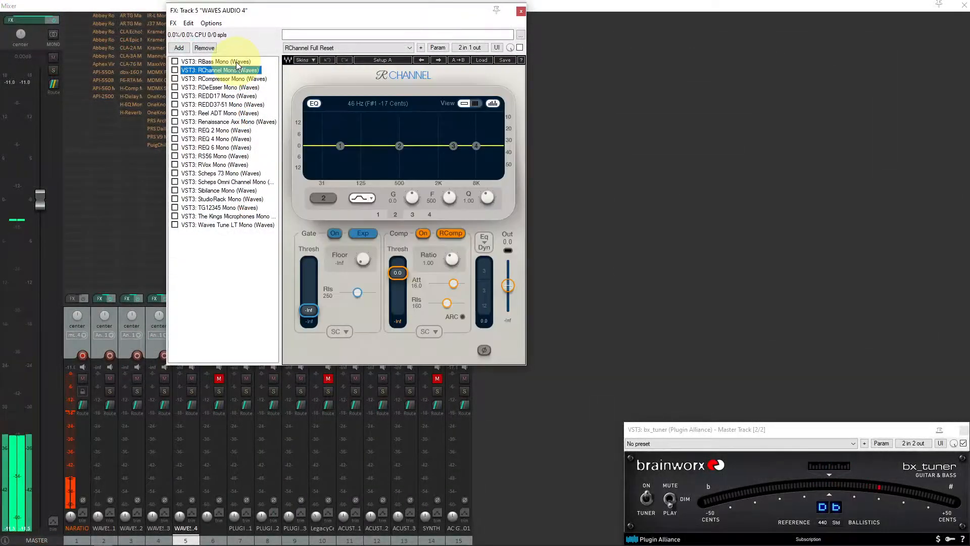
{"action": "key", "text": "Down"}
{"action": "key", "text": "Down"}
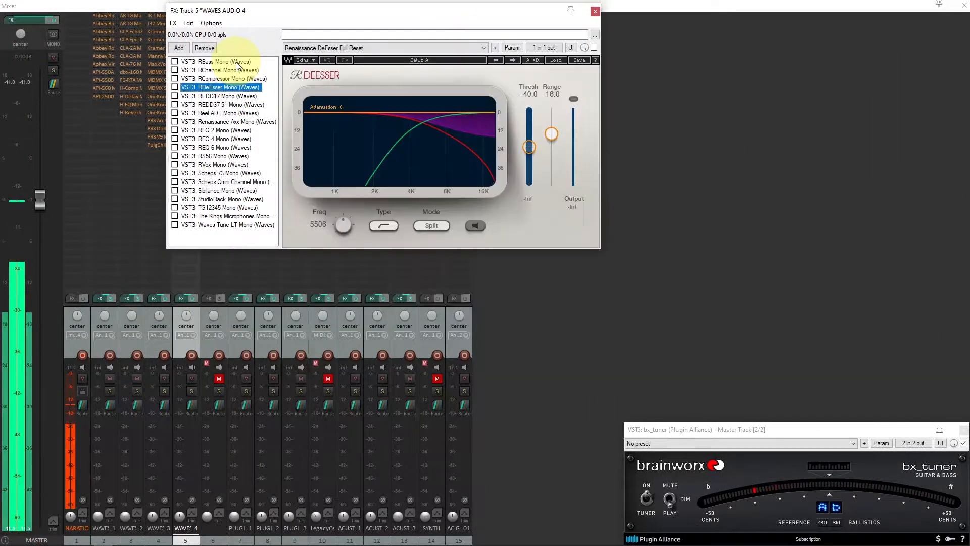
{"action": "key", "text": "Down"}
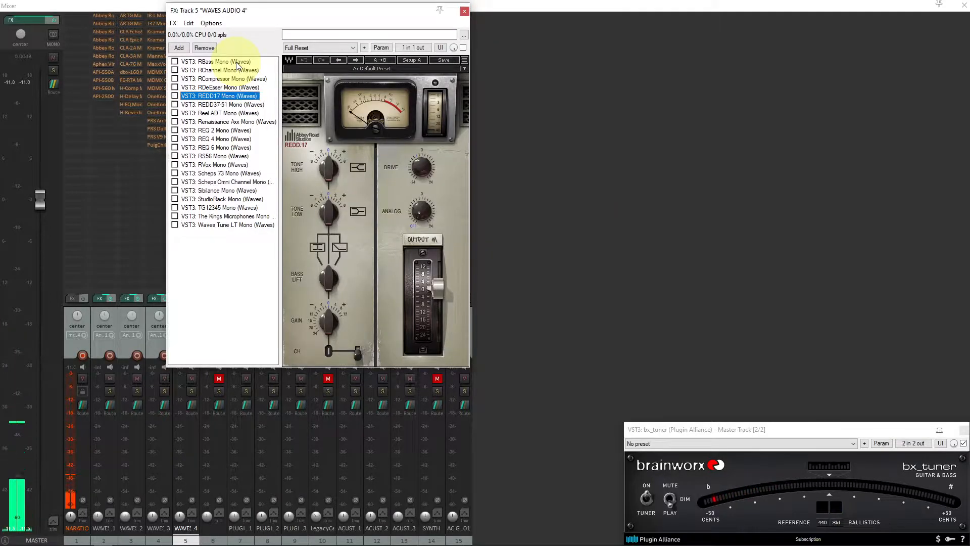
{"action": "key", "text": "Down"}
{"action": "key", "text": "Down"}
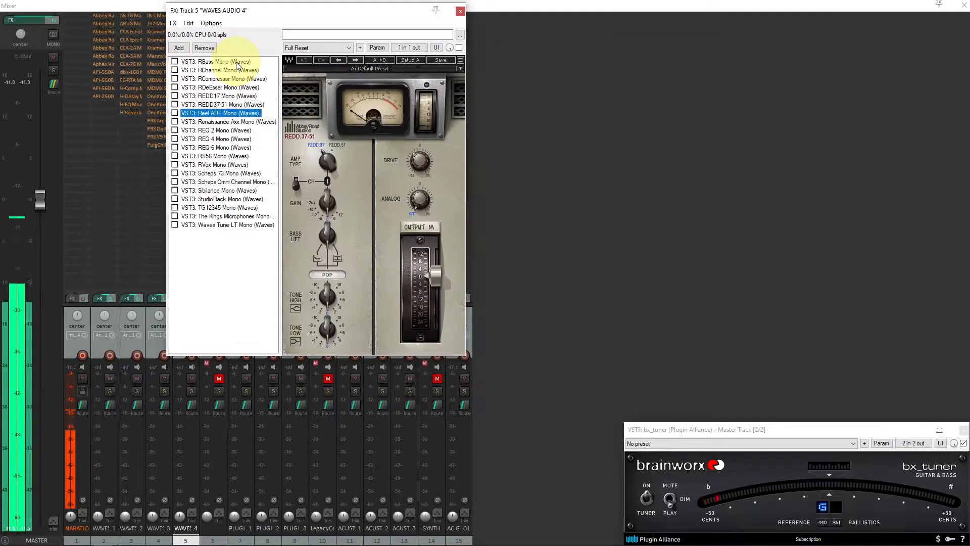
{"action": "key", "text": "Down"}
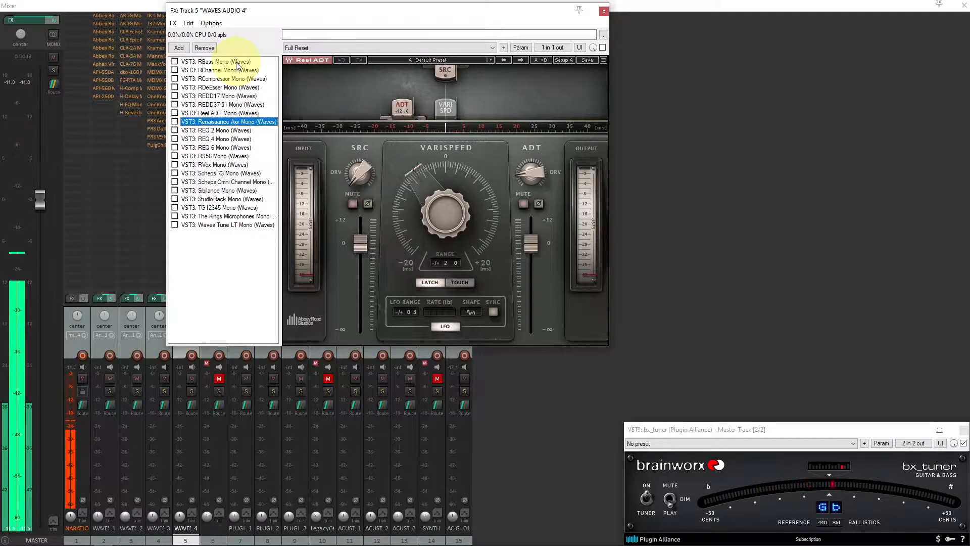
{"action": "key", "text": "Down"}
{"action": "key", "text": "Down"}
{"action": "key", "text": "Down"}
{"action": "key", "text": "Down"}
{"action": "key", "text": "Down"}
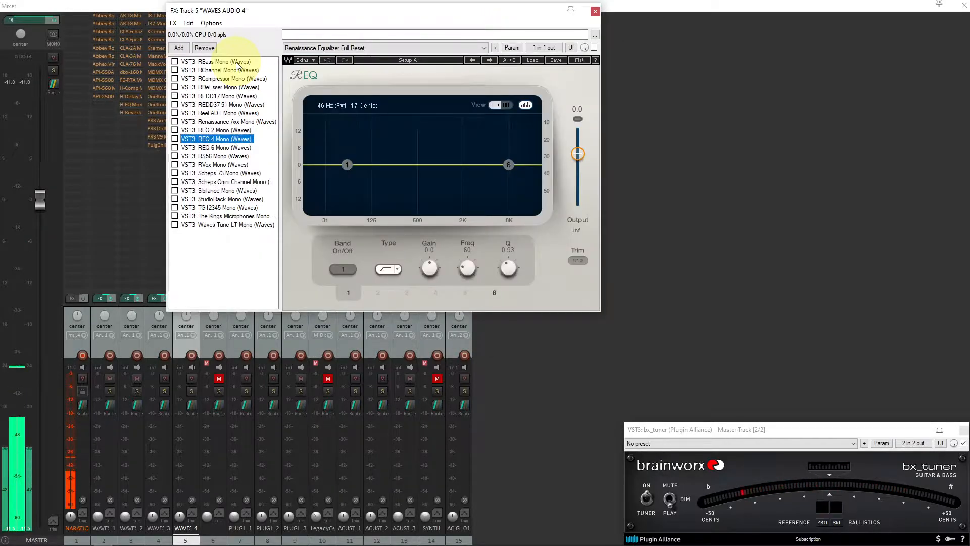
{"action": "key", "text": "Down"}
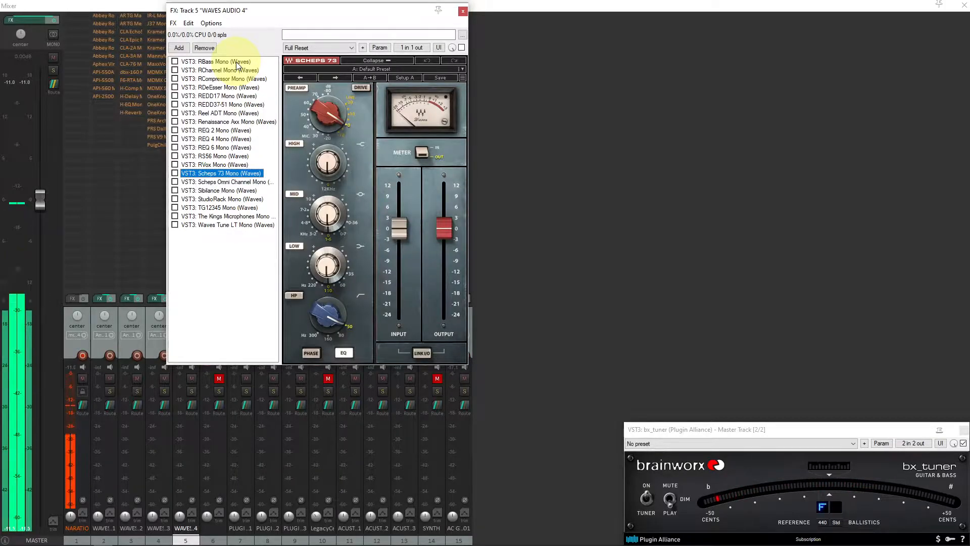
{"action": "key", "text": "Down"}
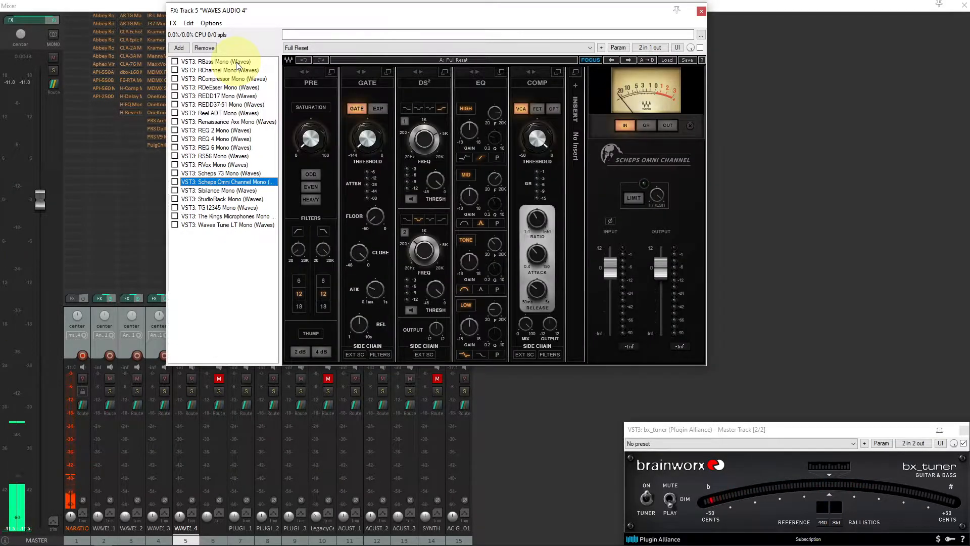
{"action": "key", "text": "Down"}
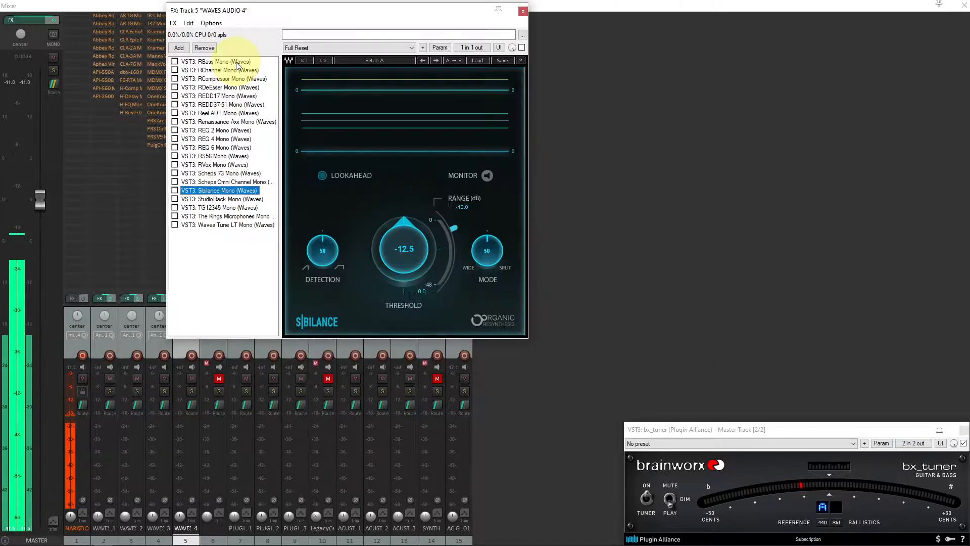
{"action": "key", "text": "Down"}
{"action": "key", "text": "Down"}
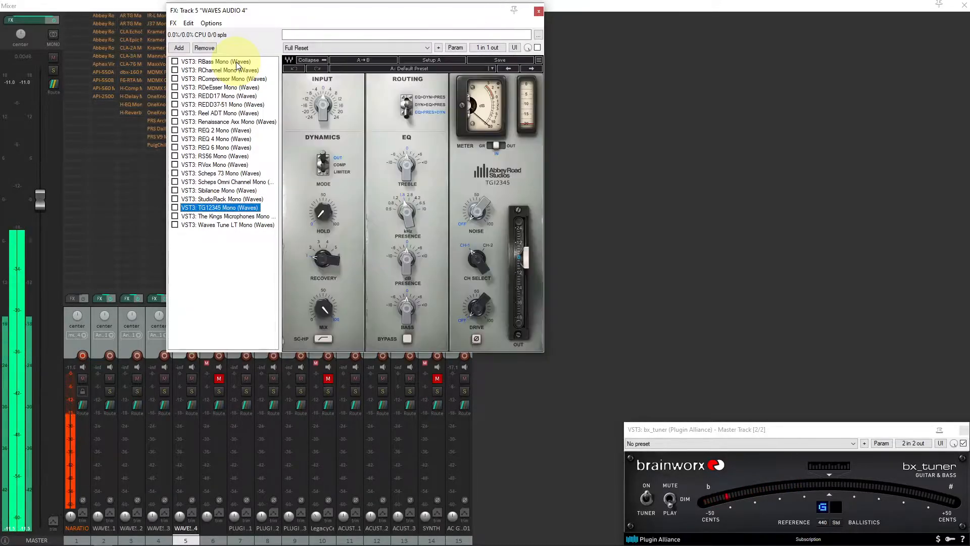
{"action": "key", "text": "Down"}
{"action": "key", "text": "Down"}
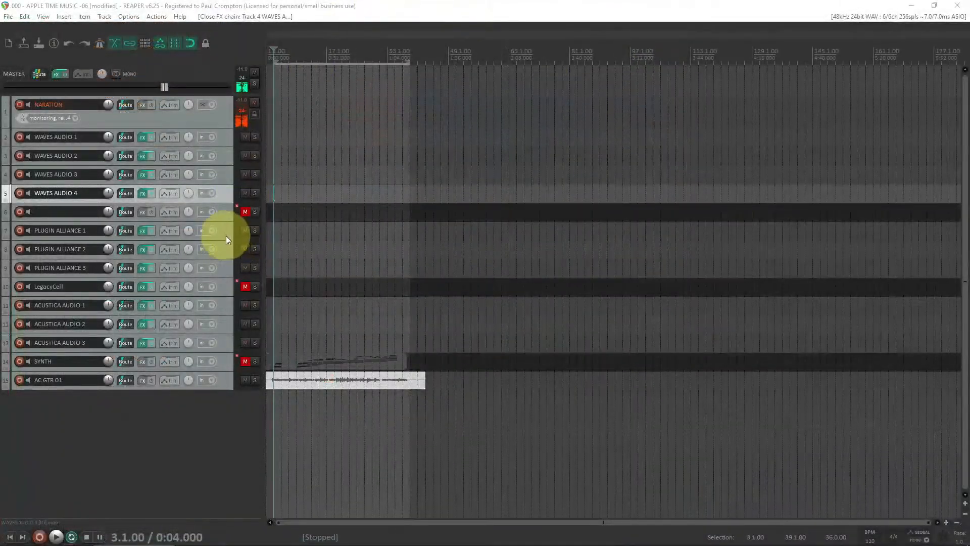
Open the PLUGIN ALLIANCE 1 track's FX chain and step through each of its Plugin Alliance plugins
{"action": "left_click", "coordinate": [226, 233]}
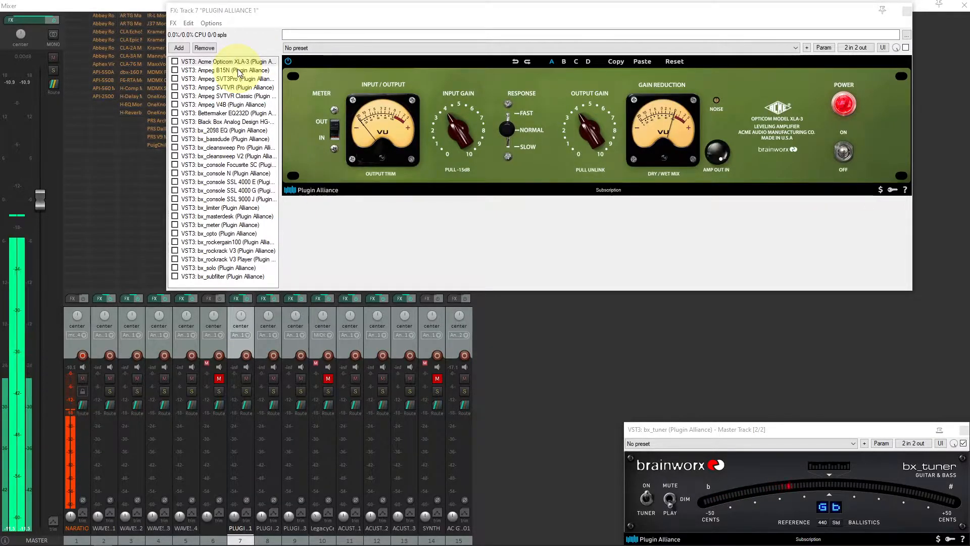
{"action": "left_click", "coordinate": [238, 71]}
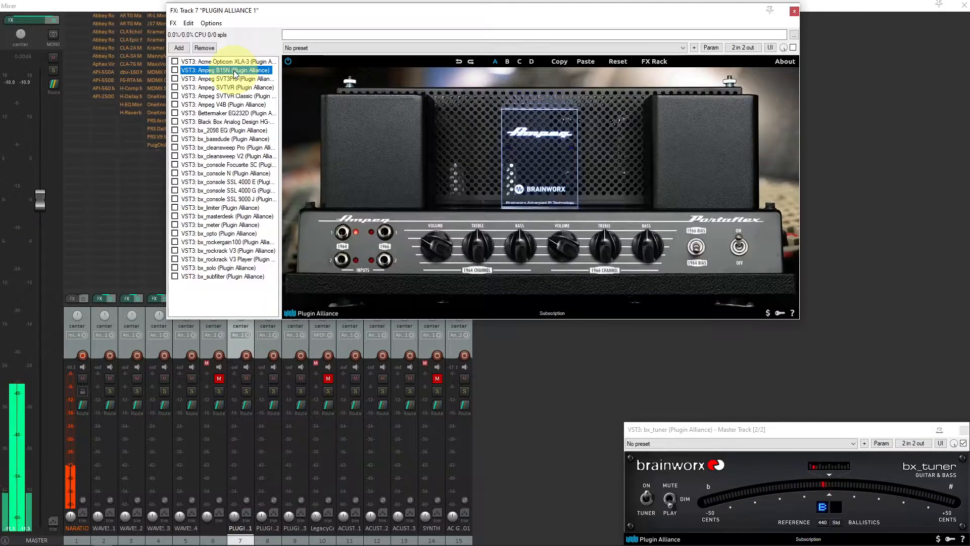
{"action": "left_click", "coordinate": [235, 76]}
{"action": "key", "text": "Down"}
{"action": "key", "text": "Down"}
{"action": "key", "text": "Down"}
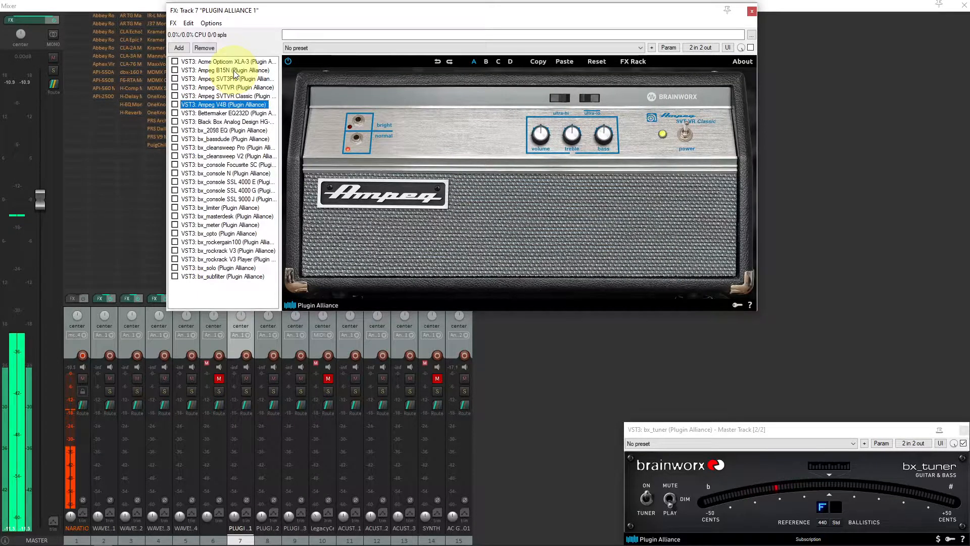
{"action": "key", "text": "Down"}
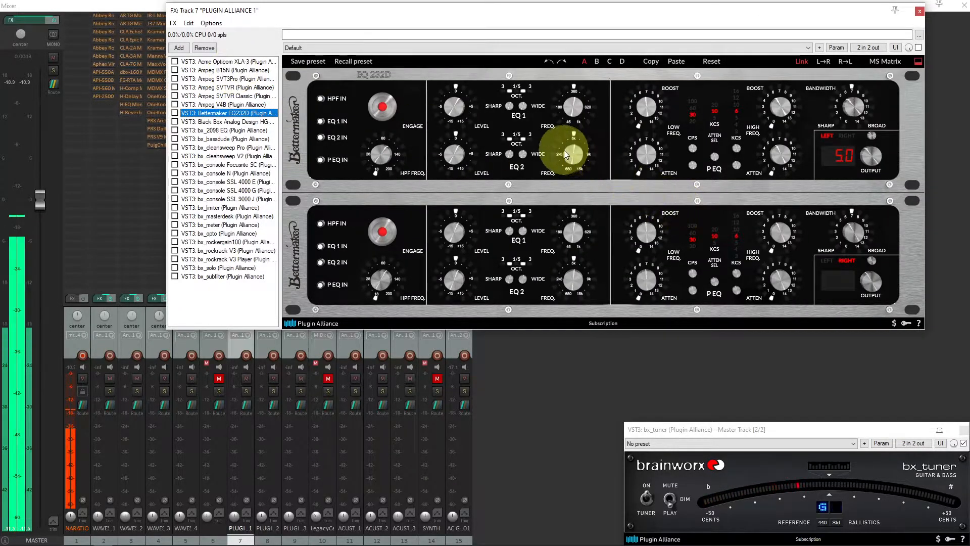
{"action": "left_click", "coordinate": [245, 122]}
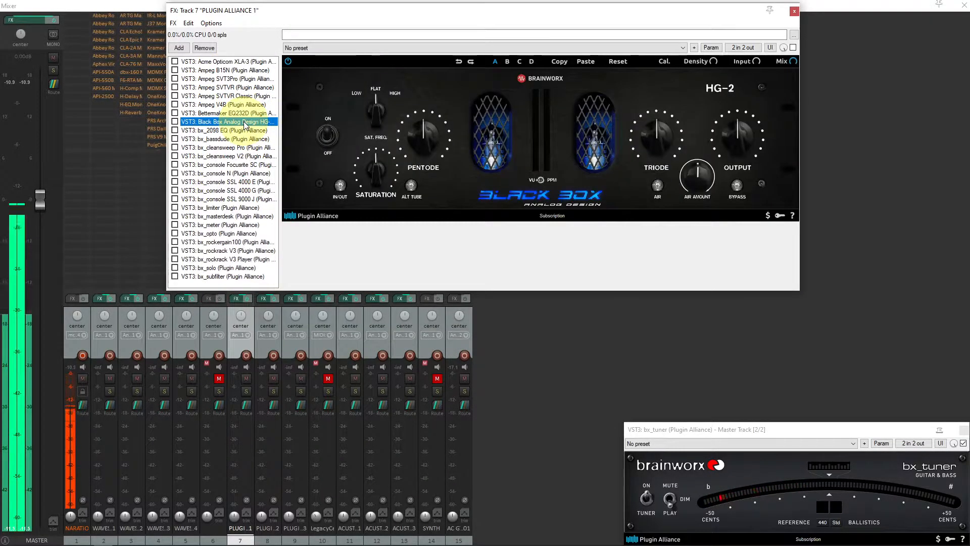
{"action": "key", "text": "Up"}
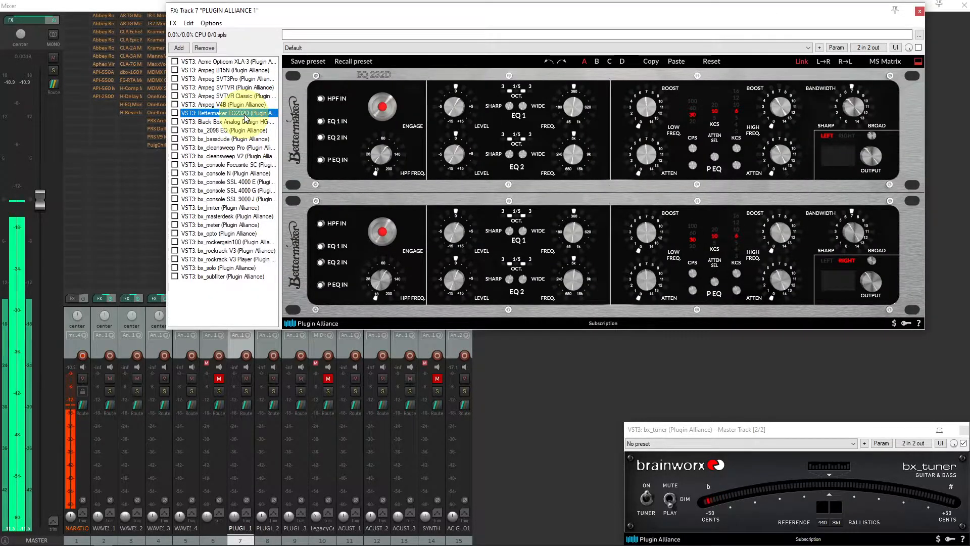
{"action": "left_click", "coordinate": [234, 130]}
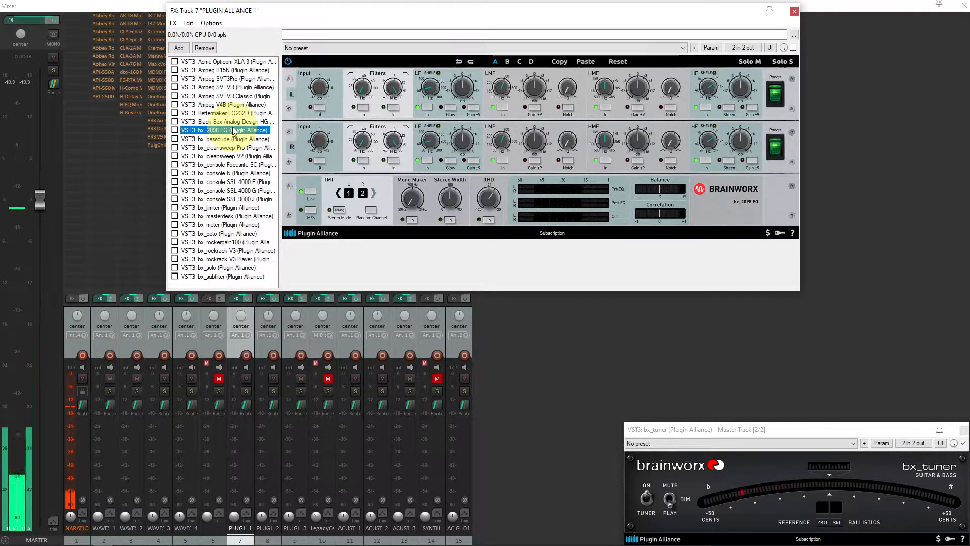
{"action": "key", "text": "Down"}
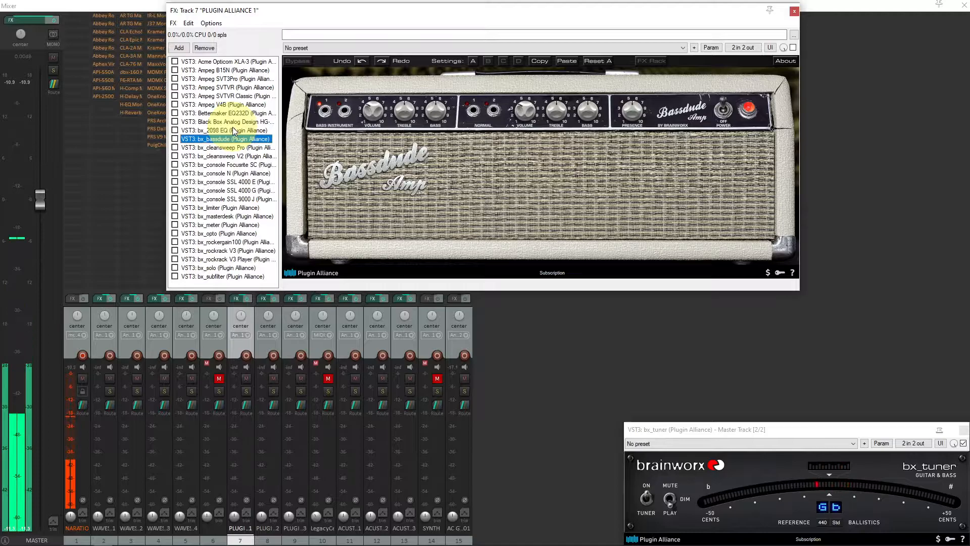
{"action": "key", "text": "Down"}
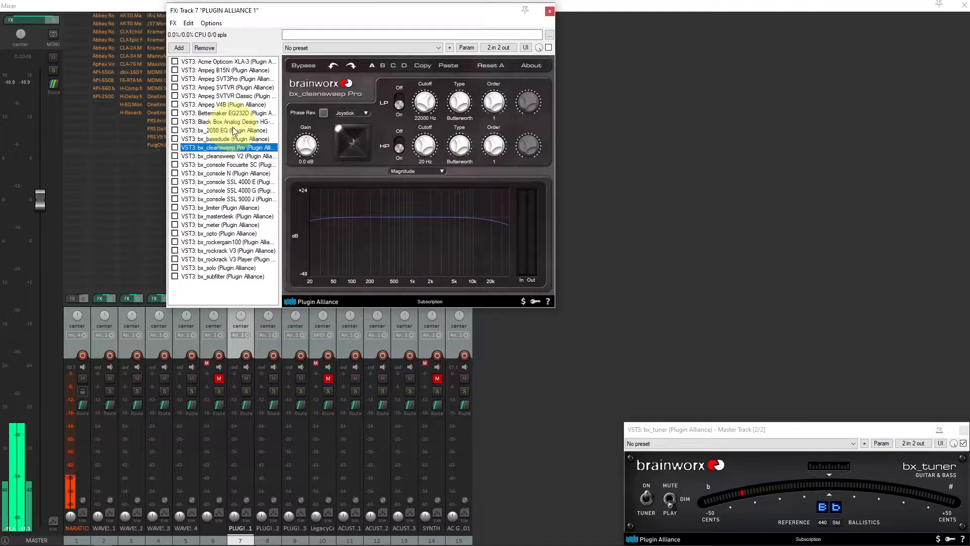
{"action": "key", "text": "Down"}
{"action": "key", "text": "Down"}
{"action": "key", "text": "Down"}
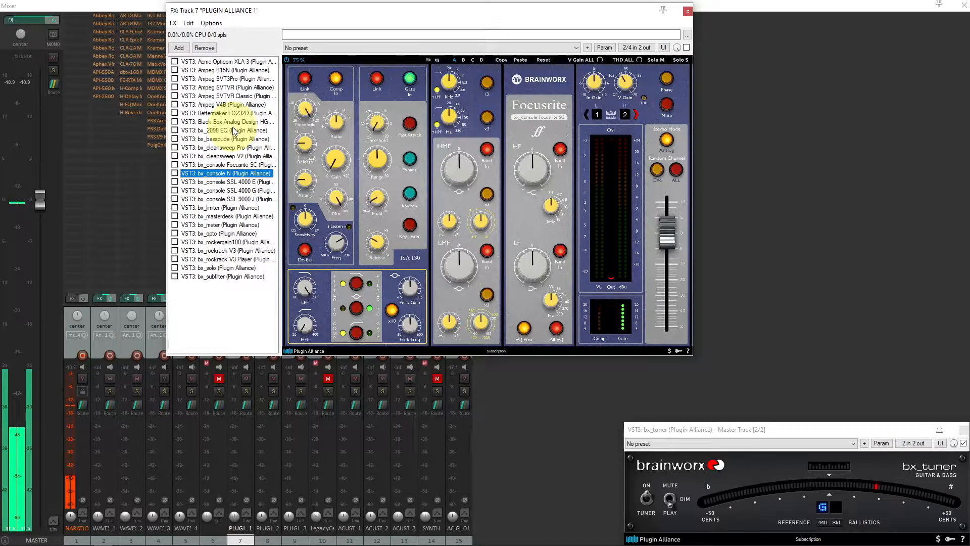
{"action": "key", "text": "Down"}
{"action": "key", "text": "Down"}
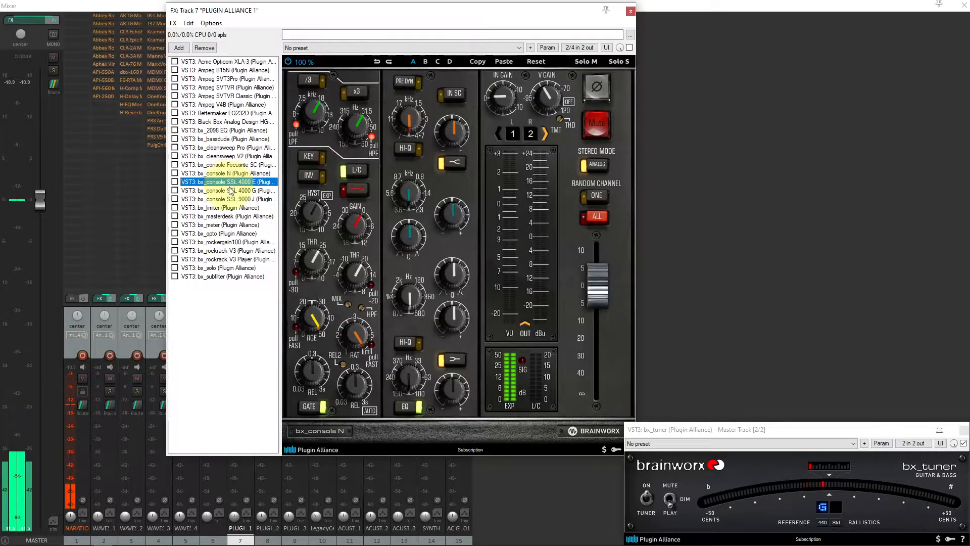
{"action": "left_click", "coordinate": [228, 198]}
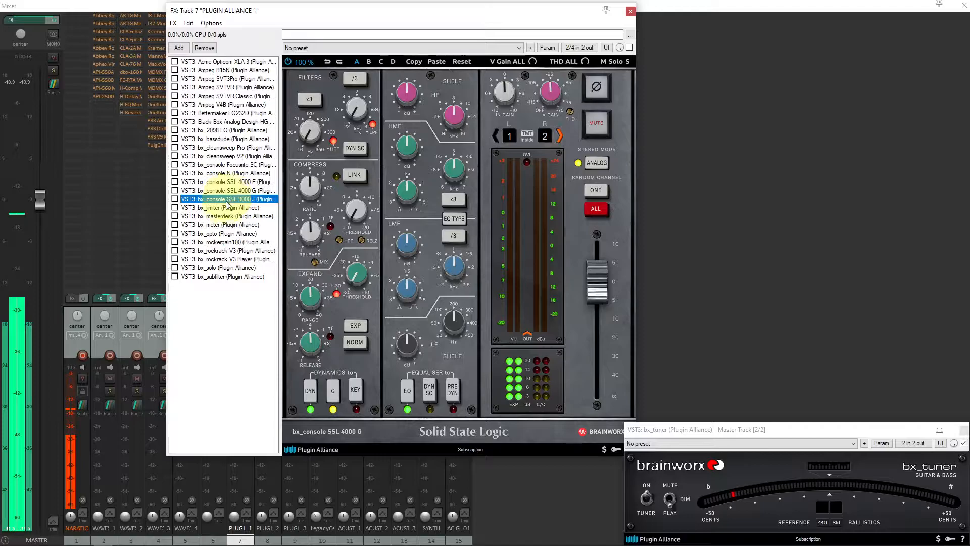
{"action": "left_click", "coordinate": [224, 208]}
{"action": "left_click", "coordinate": [223, 216]}
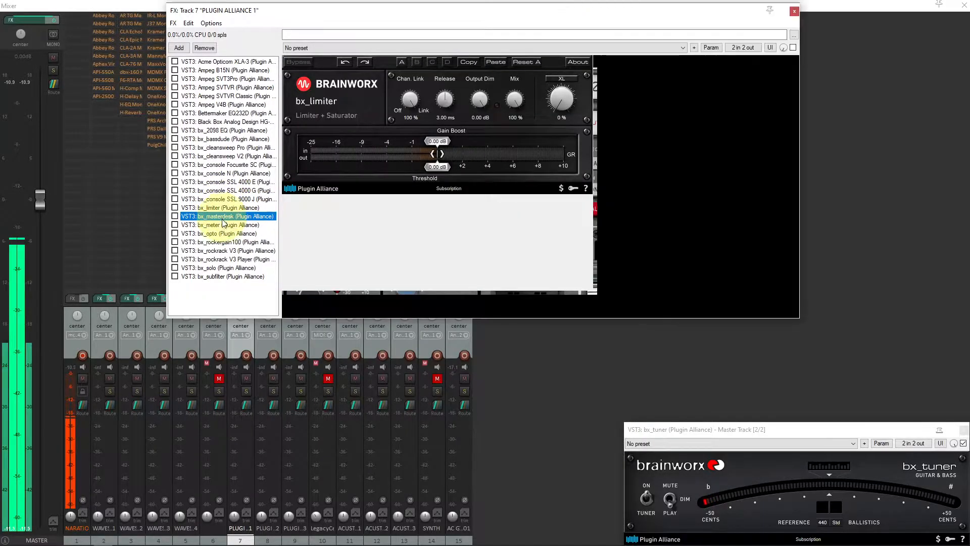
{"action": "left_click", "coordinate": [223, 224]}
{"action": "left_click", "coordinate": [224, 234]}
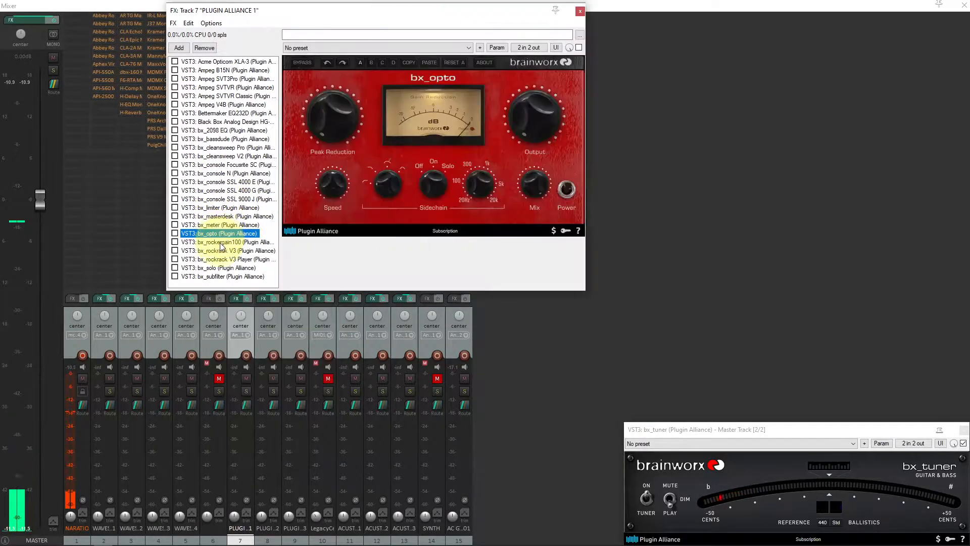
{"action": "key", "text": "Down"}
{"action": "left_click", "coordinate": [226, 235]}
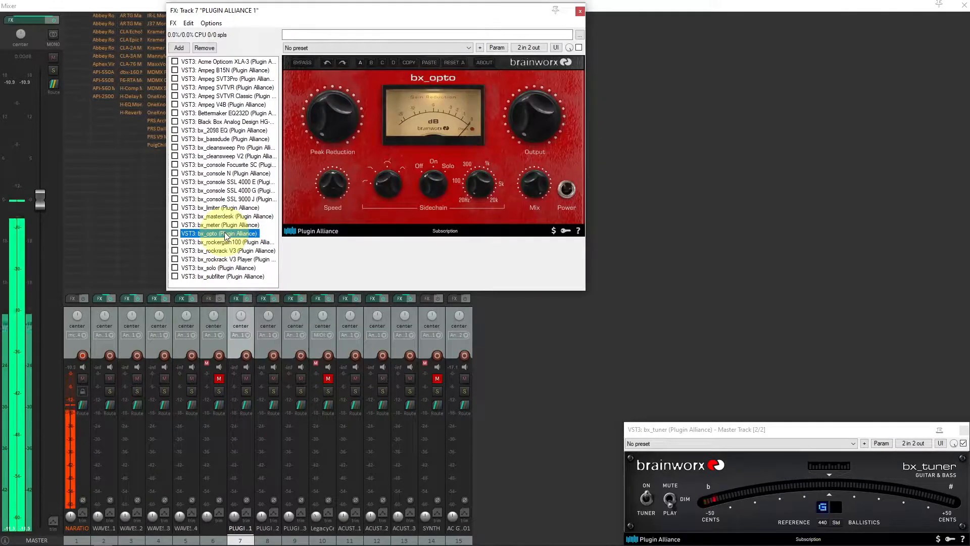
{"action": "left_click", "coordinate": [226, 242]}
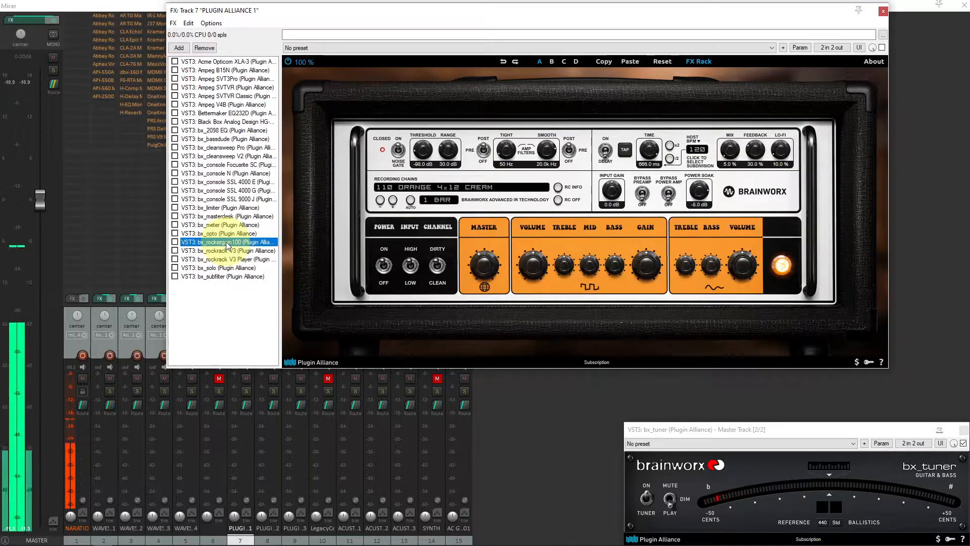
{"action": "key", "text": "Down"}
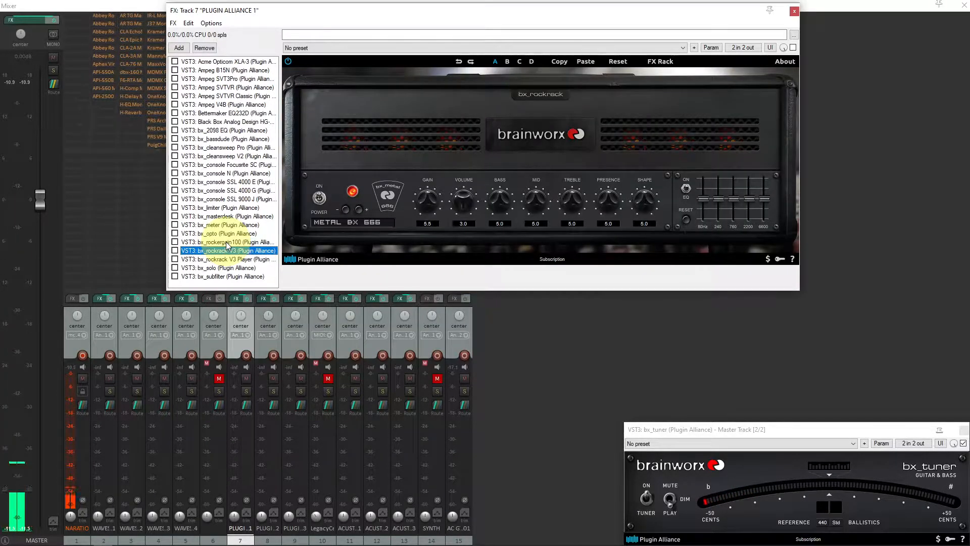
{"action": "key", "text": "Down"}
{"action": "key", "text": "Down"}
{"action": "key", "text": "Down"}
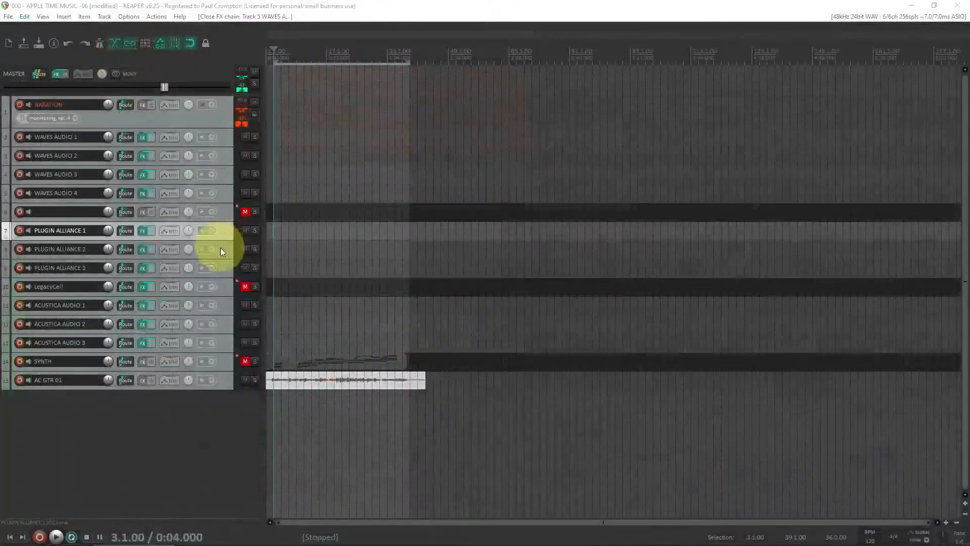
Open the PLUGIN ALLIANCE 2 track's FX chain and step through its plugins down to the Lindell 50 Bus
{"action": "left_click", "coordinate": [222, 250]}
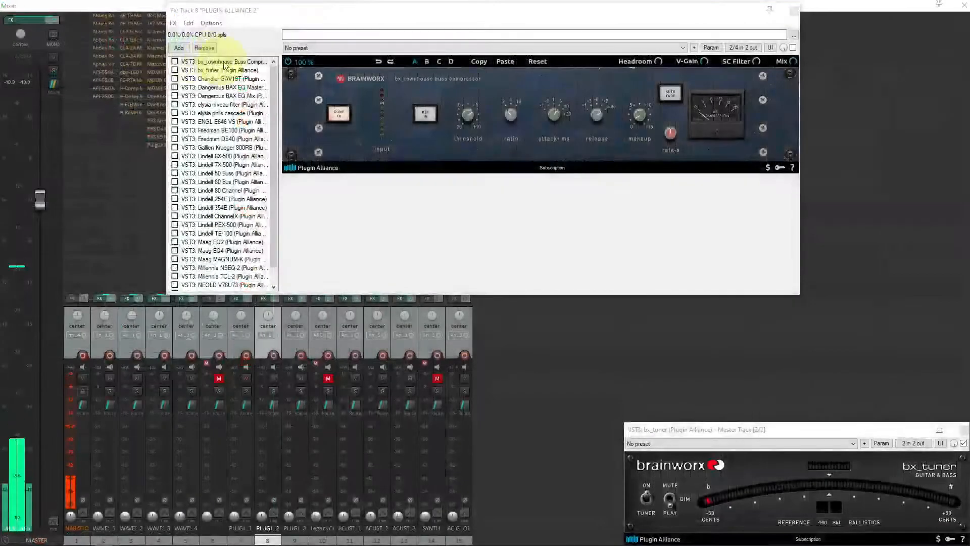
{"action": "key", "text": "Down"}
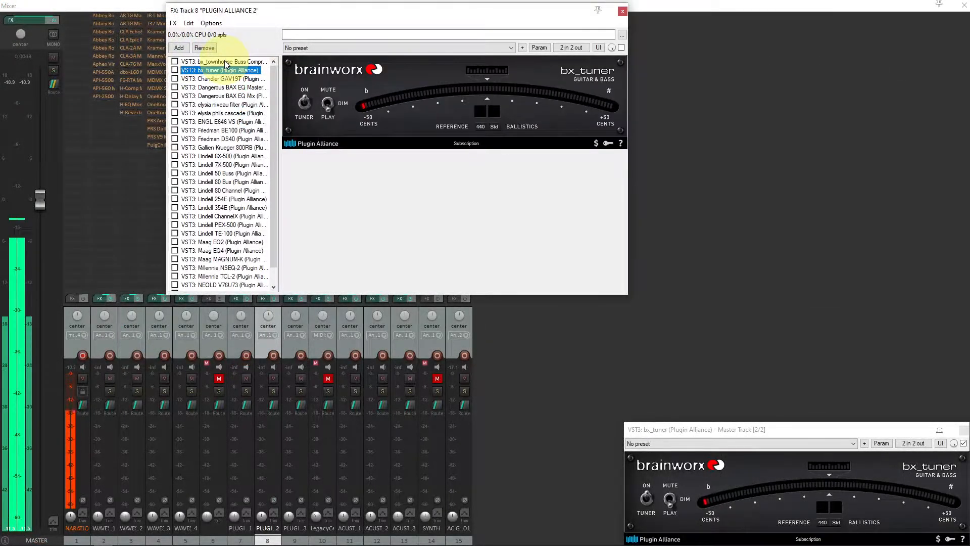
{"action": "key", "text": "Down"}
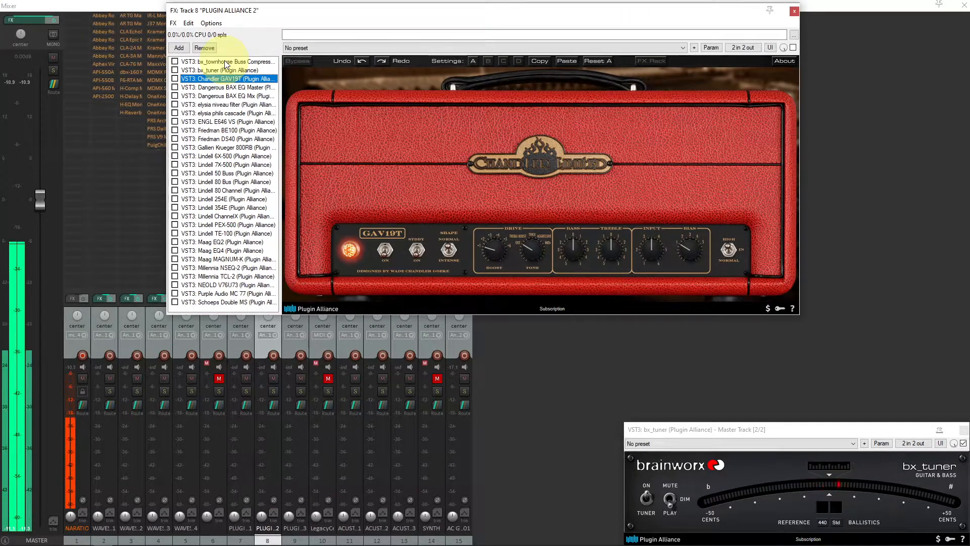
{"action": "key", "text": "Down"}
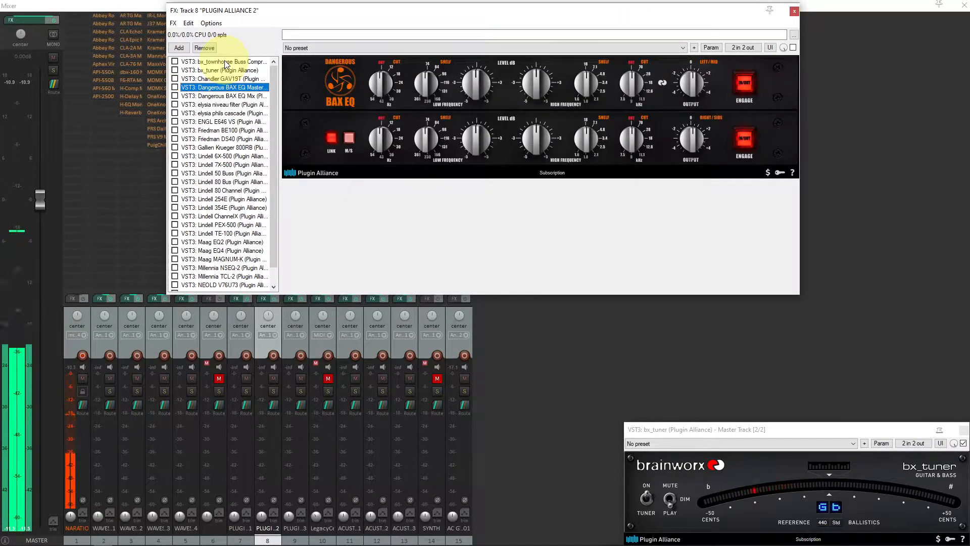
{"action": "key", "text": "Down"}
{"action": "key", "text": "Down"}
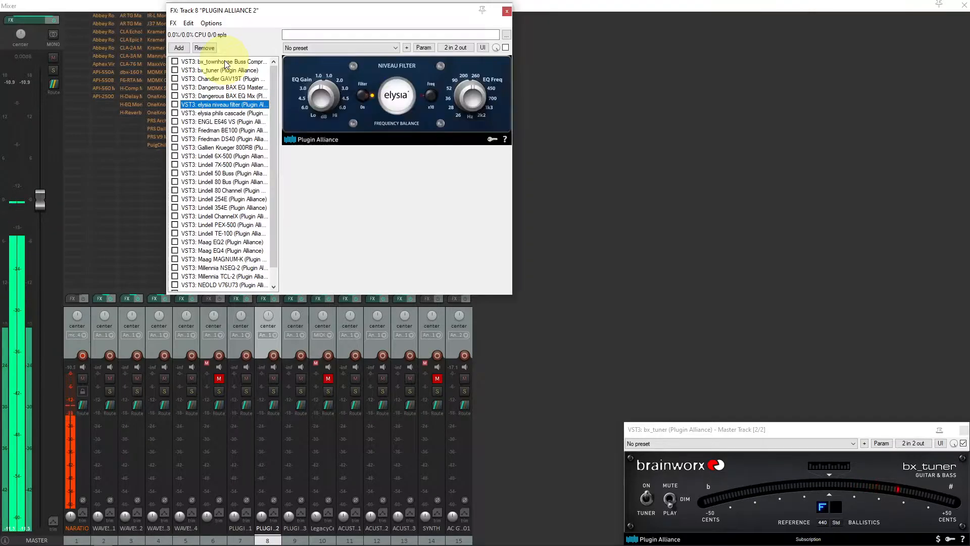
{"action": "key", "text": "Down"}
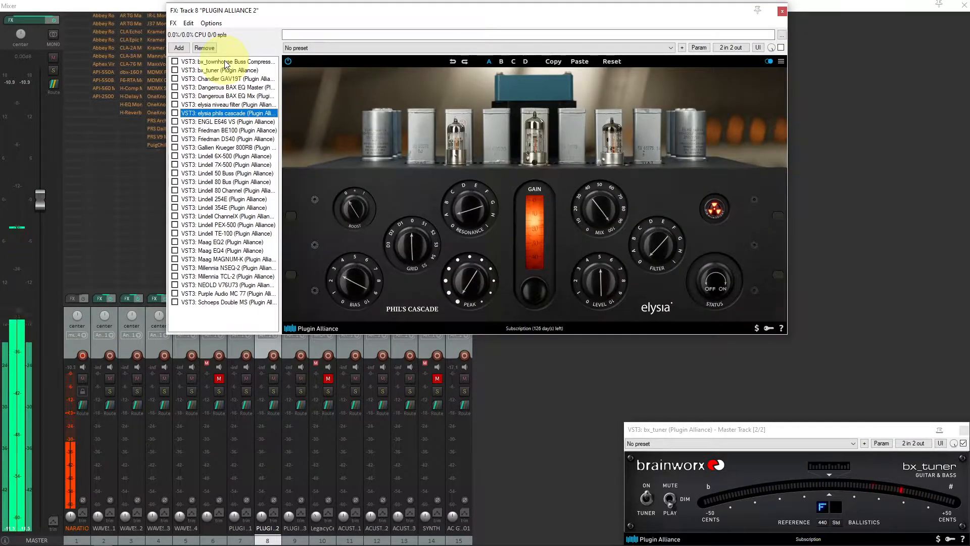
{"action": "key", "text": "Down"}
{"action": "key", "text": "Down"}
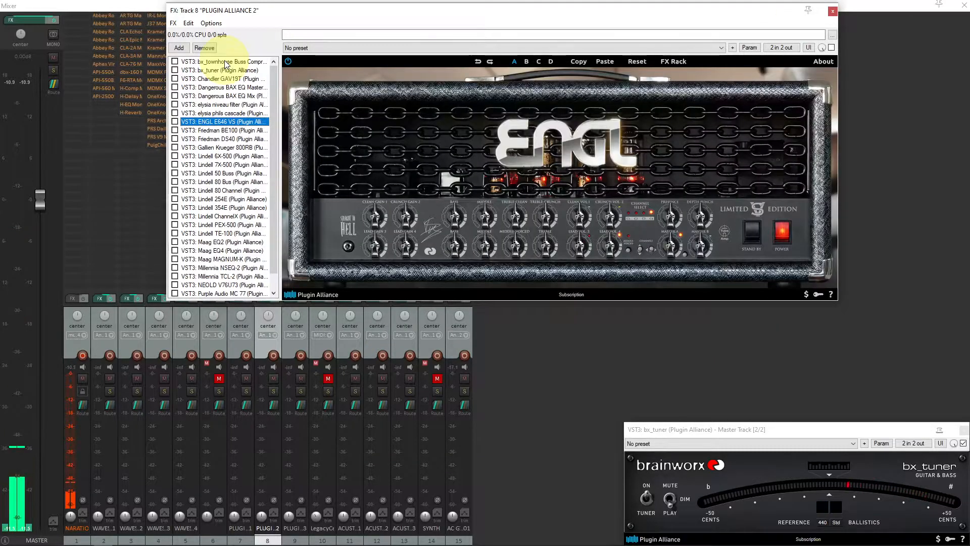
{"action": "key", "text": "Down"}
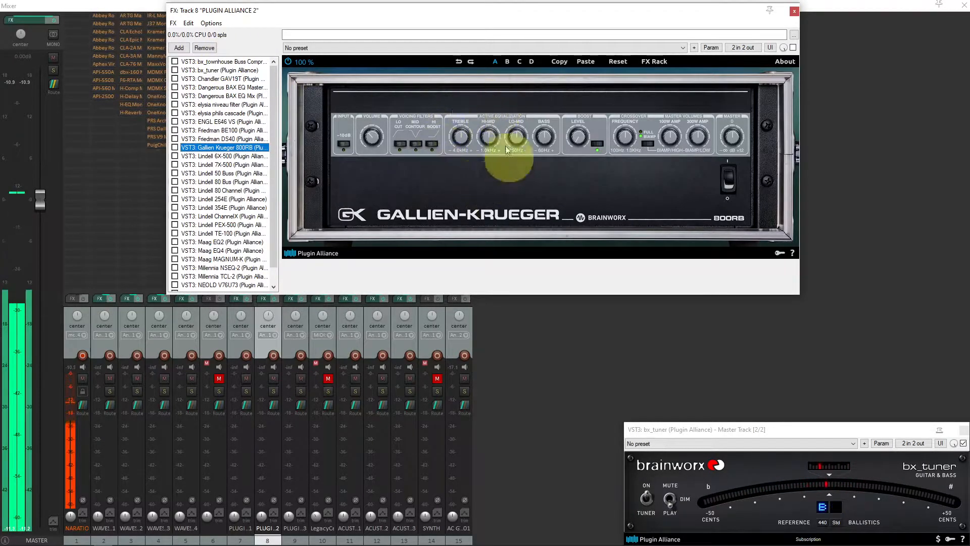
{"action": "key", "text": "Down"}
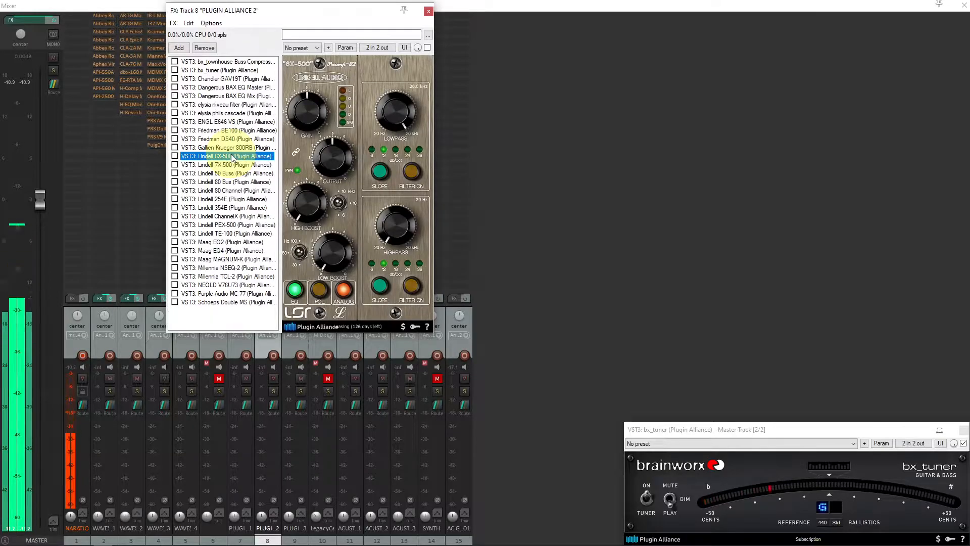
{"action": "key", "text": "Down"}
{"action": "key", "text": "Down"}
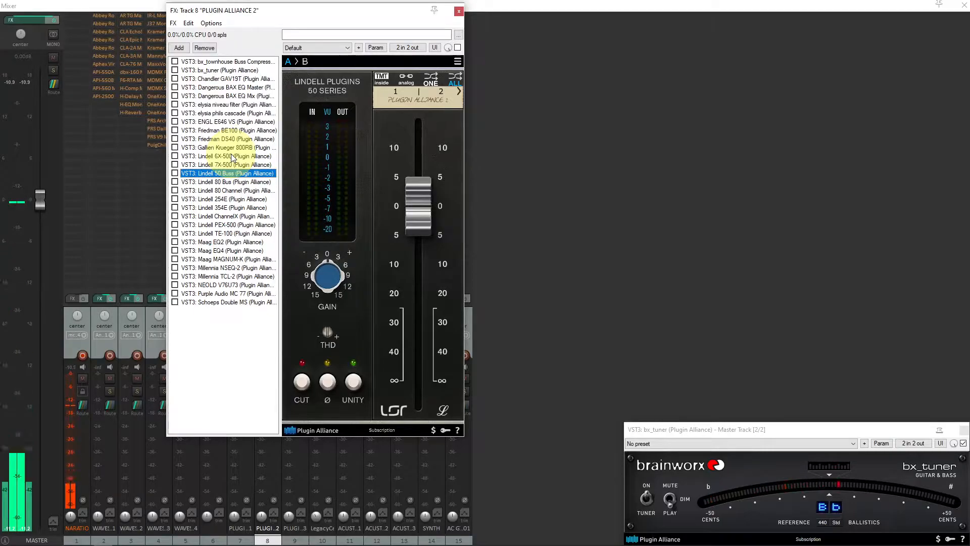
Remove the Lindell 50 Bus plugin from the PLUGIN ALLIANCE 2 FX chain
{"action": "left_click", "coordinate": [228, 182]}
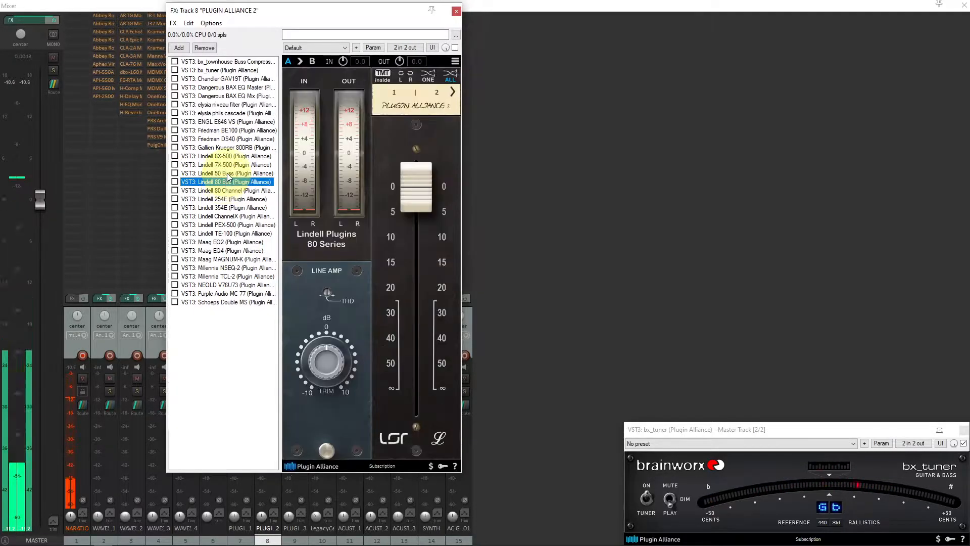
{"action": "left_click", "coordinate": [228, 174]}
{"action": "key", "text": "Delete"}
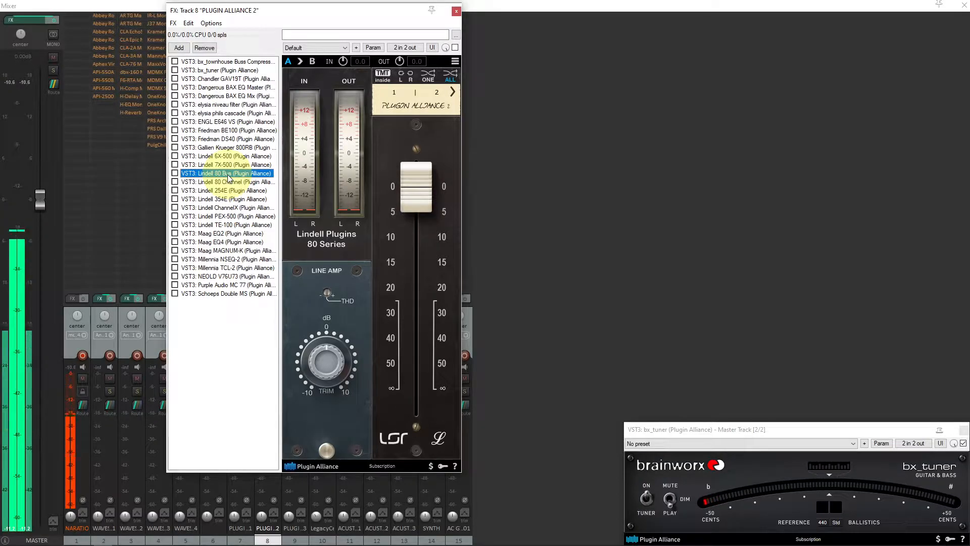
Continue stepping through the PLUGIN ALLIANCE 2 FX chain from the Lindell 80 Bus down to the Purple Audio MC 77
{"action": "key", "text": "Down"}
{"action": "key", "text": "Up"}
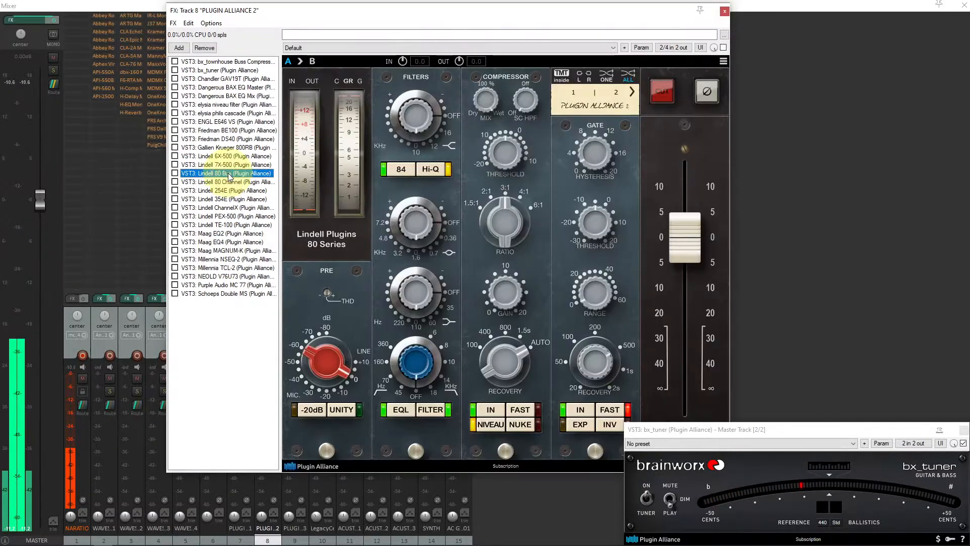
{"action": "key", "text": "Down"}
{"action": "key", "text": "Down"}
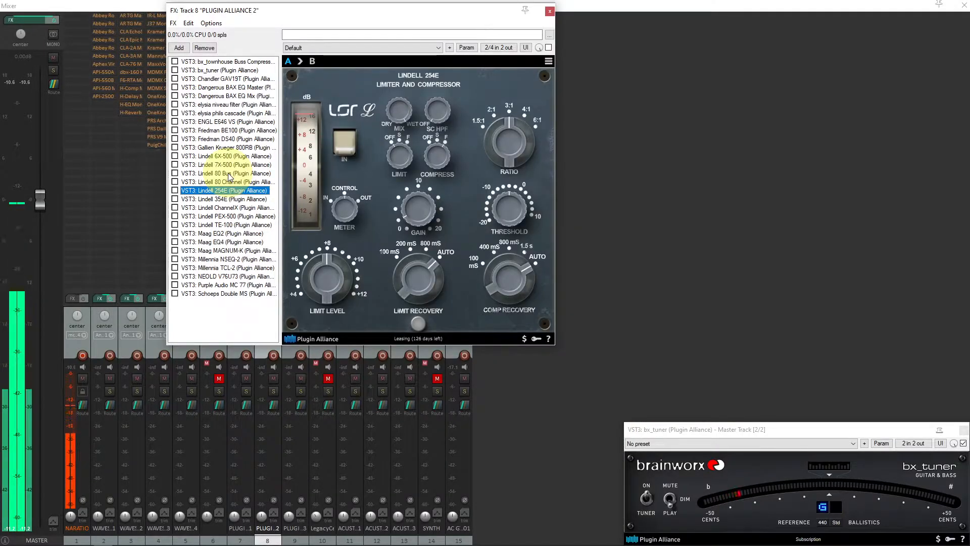
{"action": "key", "text": "Down"}
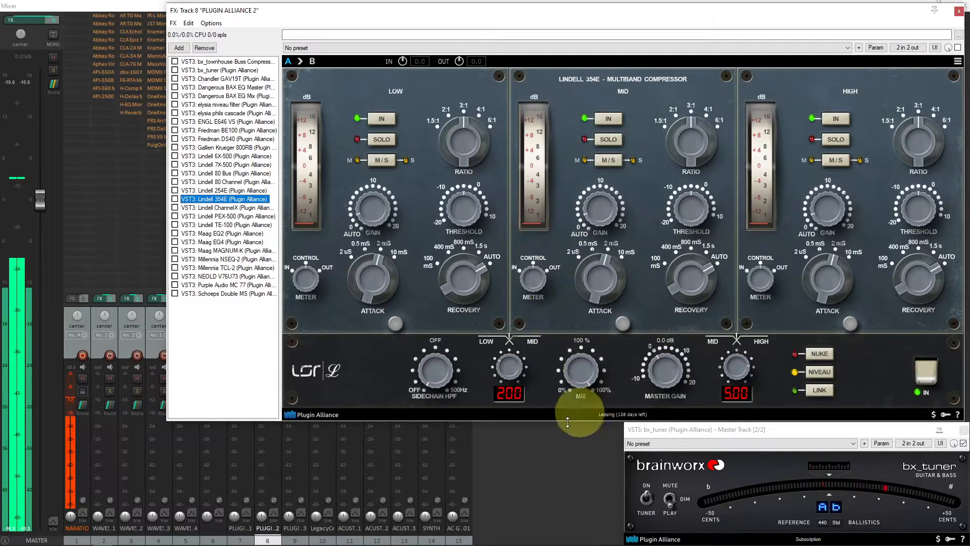
{"action": "left_click", "coordinate": [240, 209]}
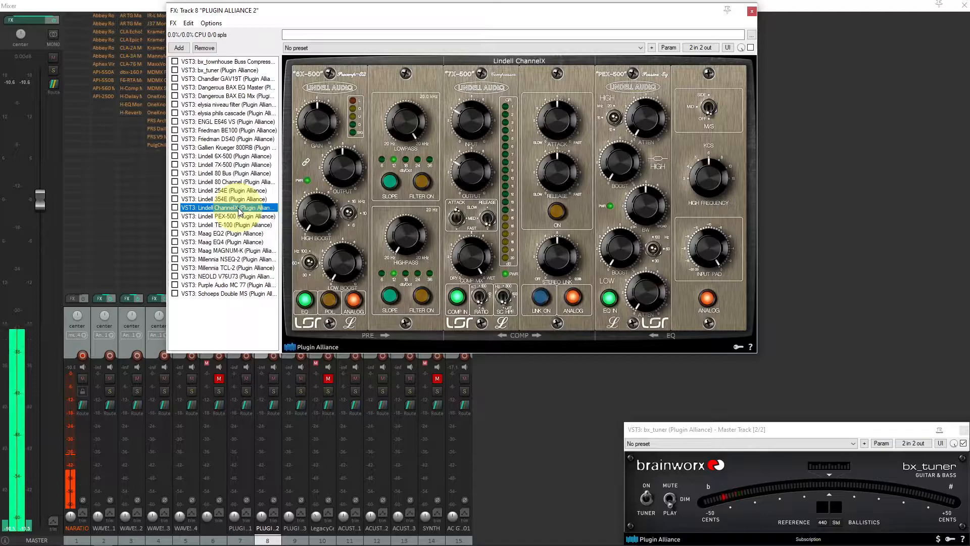
{"action": "key", "text": "Down"}
{"action": "key", "text": "Down"}
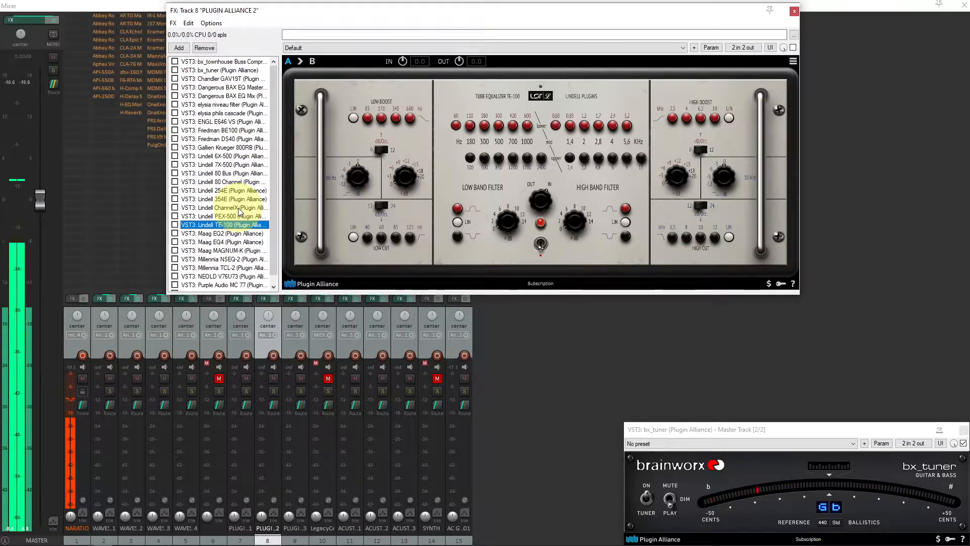
{"action": "key", "text": "Down"}
{"action": "key", "text": "Down"}
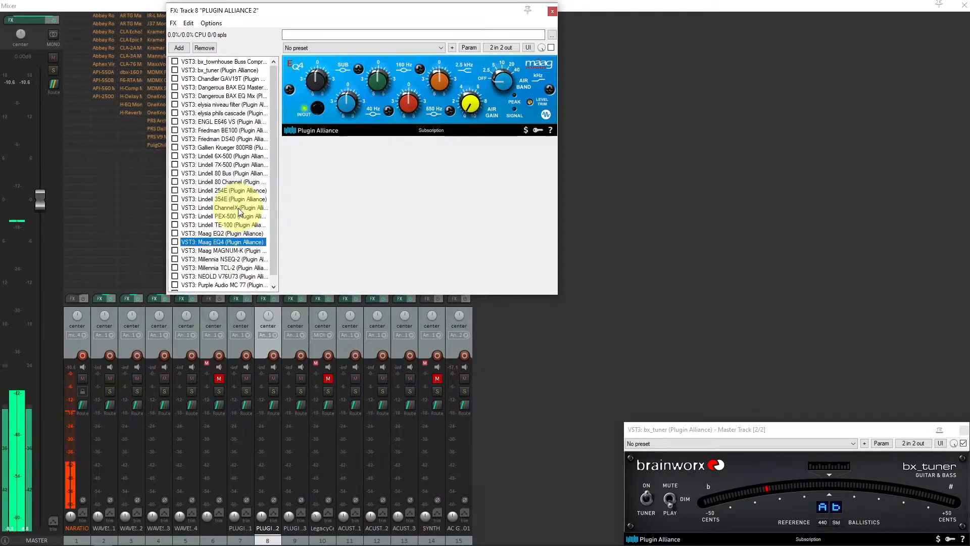
{"action": "key", "text": "Down"}
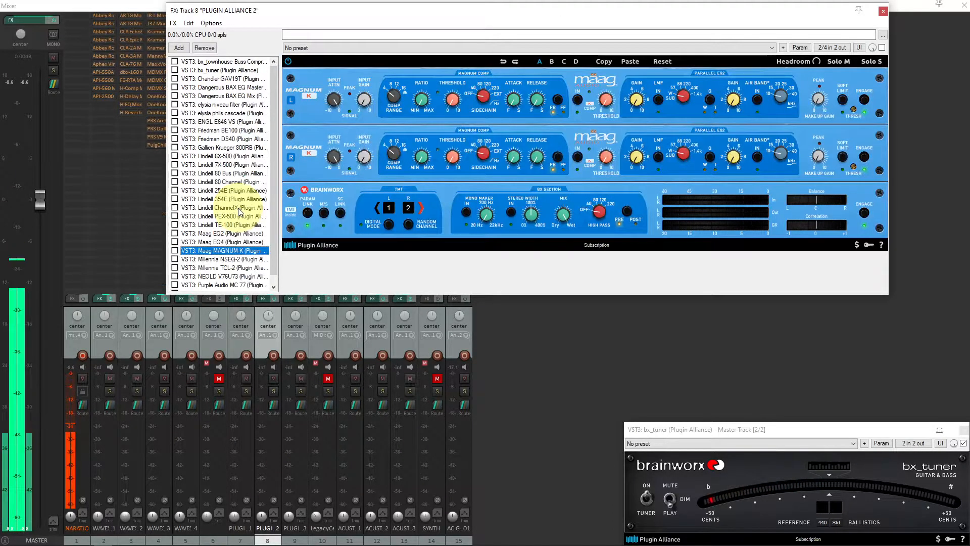
{"action": "key", "text": "Down"}
{"action": "key", "text": "Down"}
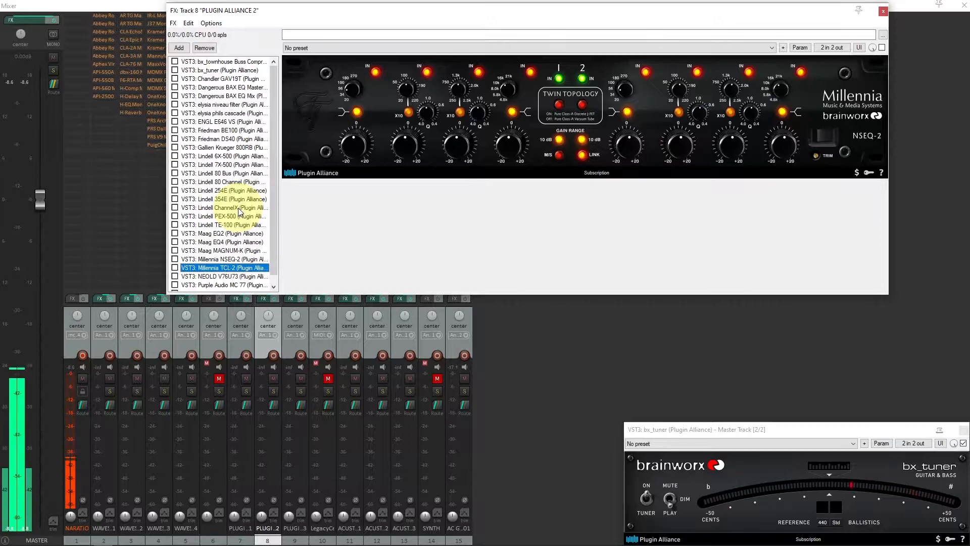
{"action": "key", "text": "Down"}
{"action": "key", "text": "Down"}
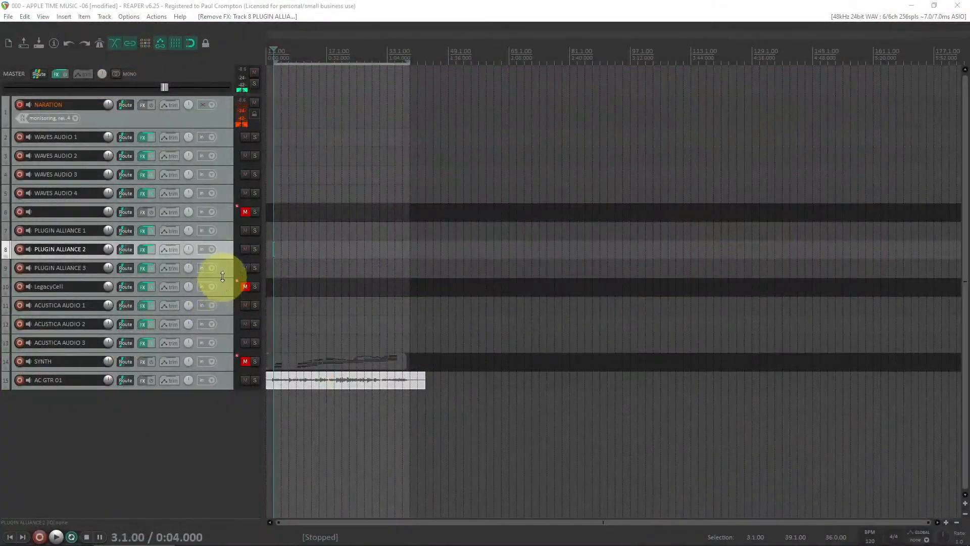
Open the PLUGIN ALLIANCE 3 track's FX chain and step through each of its plugins down to the Vertigo VSM-3
{"action": "left_click", "coordinate": [223, 268]}
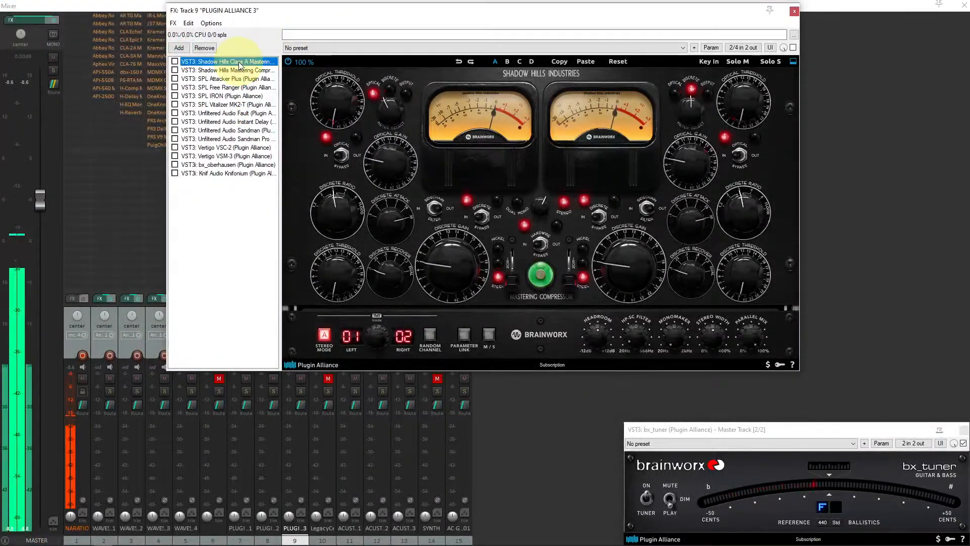
{"action": "left_click", "coordinate": [240, 69]}
{"action": "left_click", "coordinate": [240, 64]}
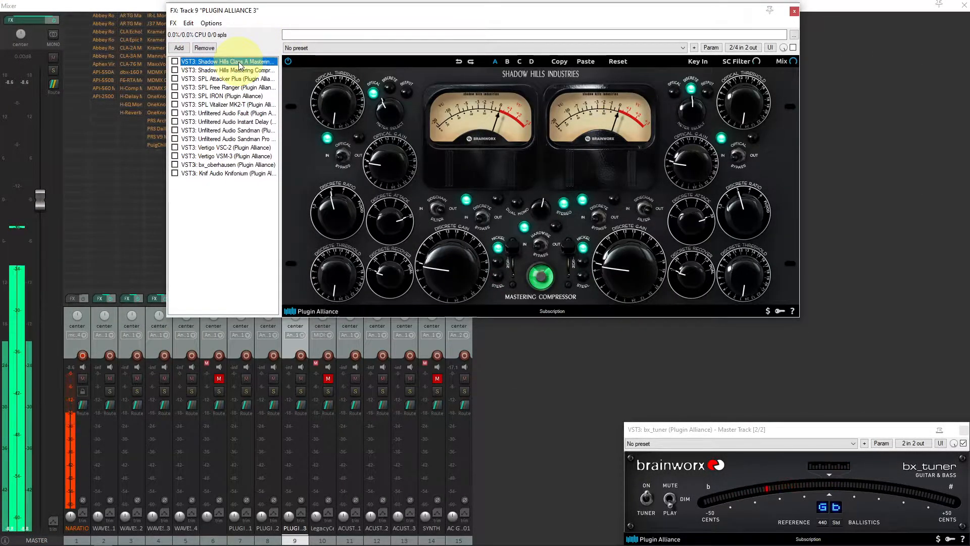
{"action": "key", "text": "Down"}
{"action": "key", "text": "Down"}
{"action": "key", "text": "Down"}
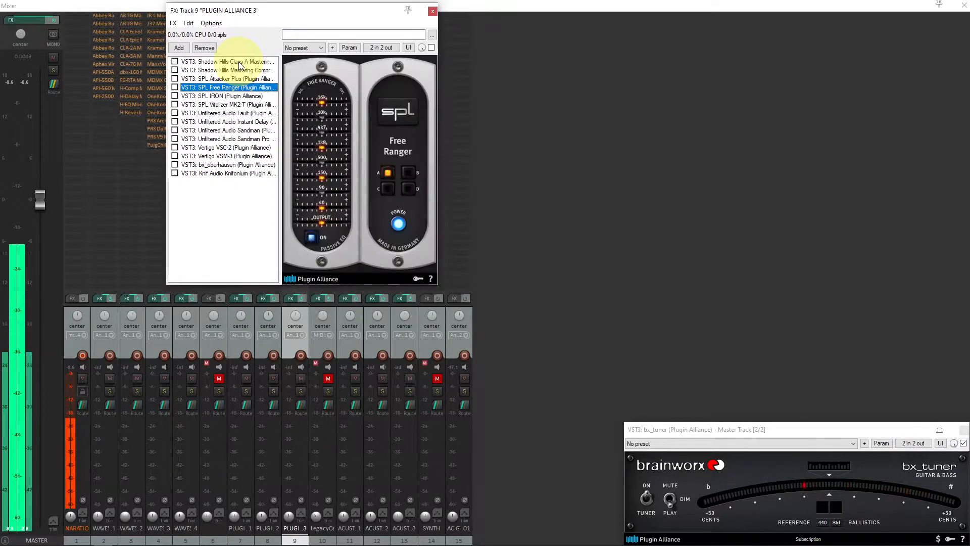
{"action": "key", "text": "Down"}
{"action": "key", "text": "Down"}
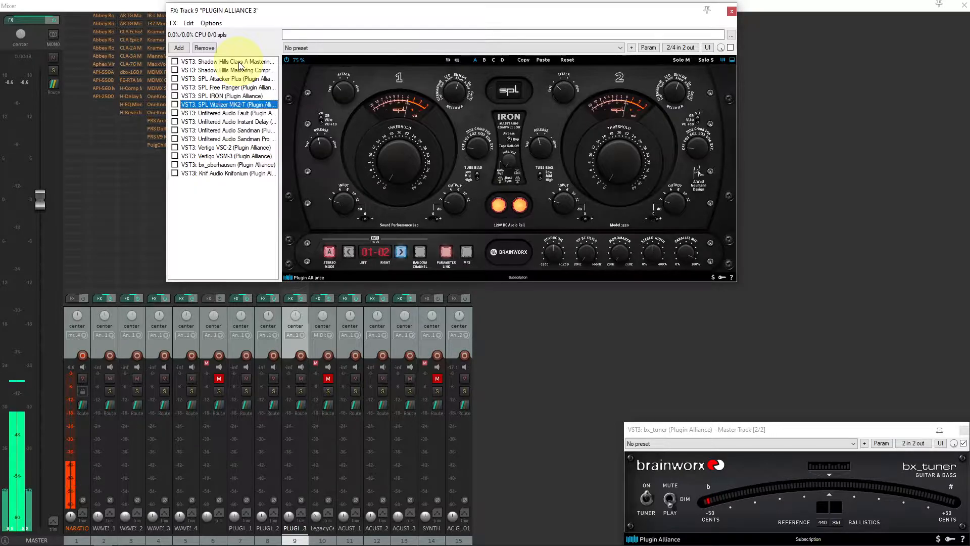
{"action": "key", "text": "Down"}
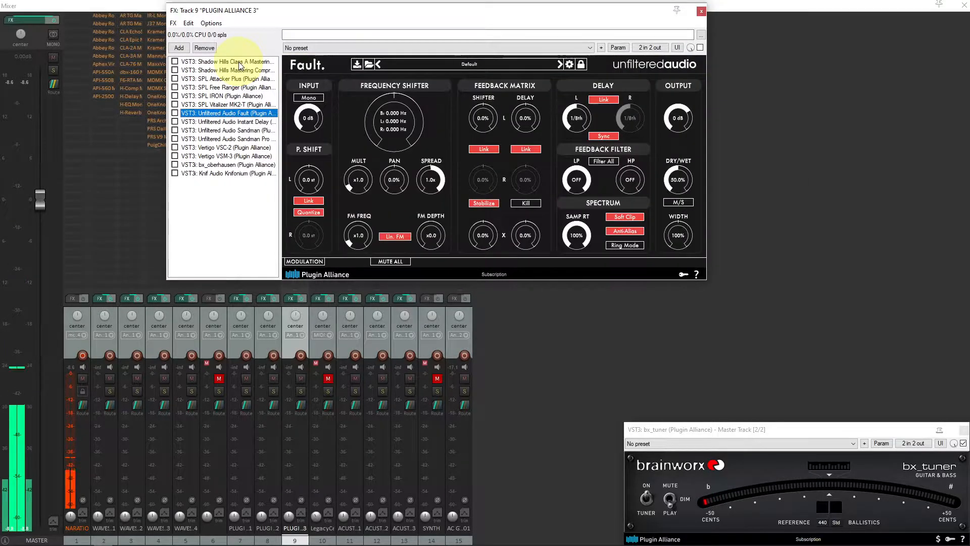
{"action": "key", "text": "Down"}
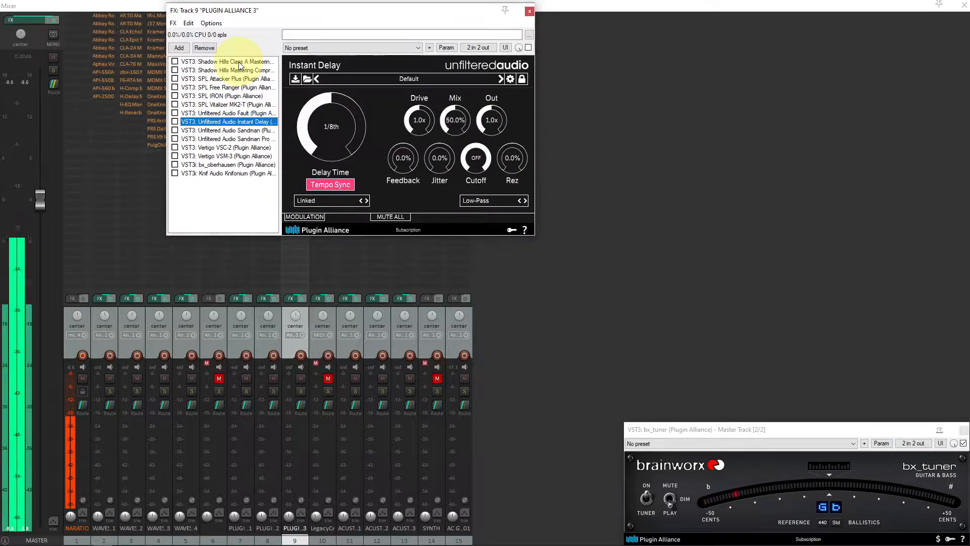
{"action": "key", "text": "Down"}
{"action": "key", "text": "Down"}
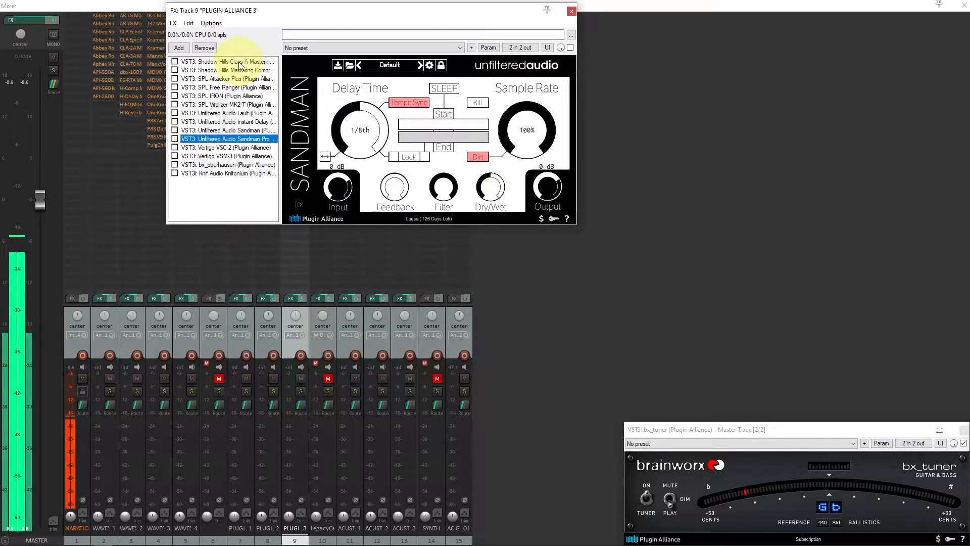
{"action": "key", "text": "Down"}
{"action": "key", "text": "Down"}
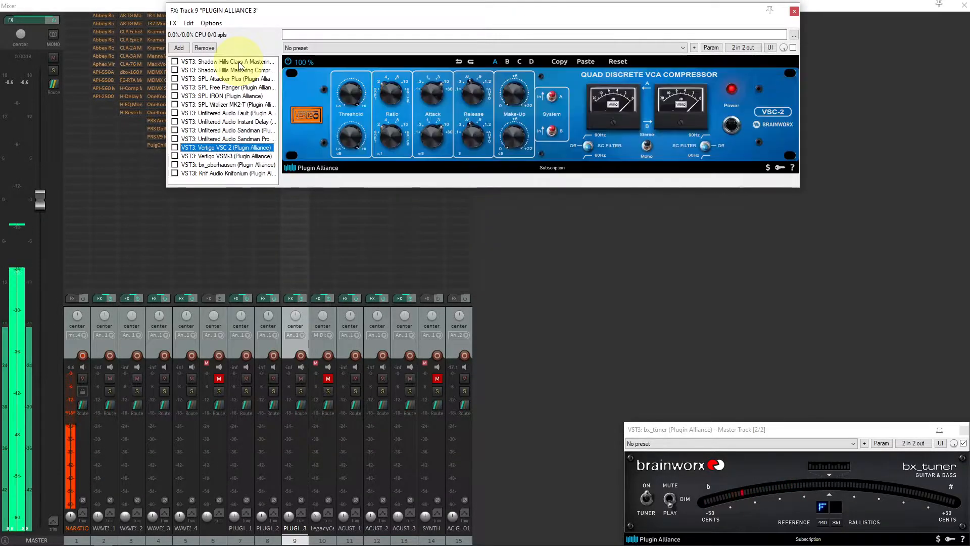
{"action": "key", "text": "Down"}
{"action": "key", "text": "Down"}
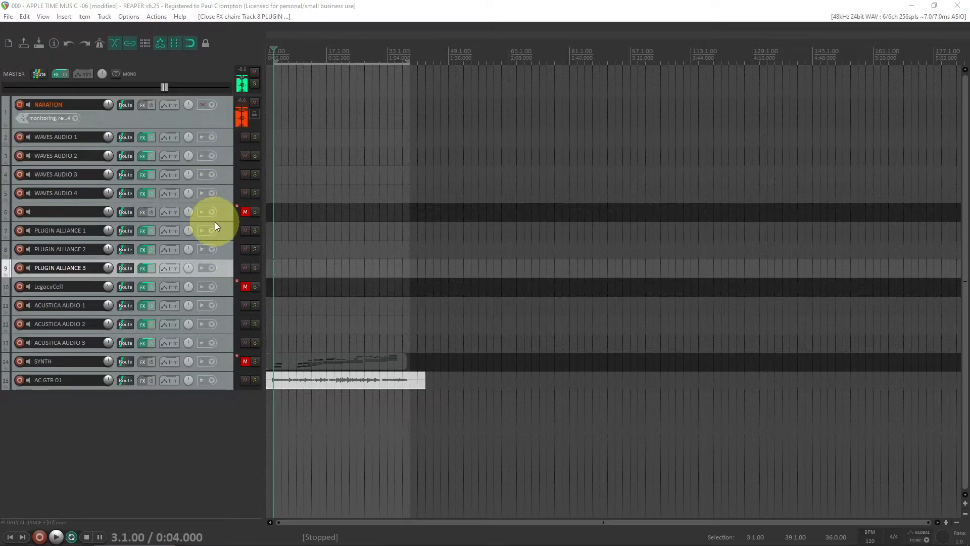
Open the PLUGIN ALLIANCE 1 FX chain and float the Acme Opticom XLA-3 plugin window, then close it
{"action": "left_click", "coordinate": [223, 232]}
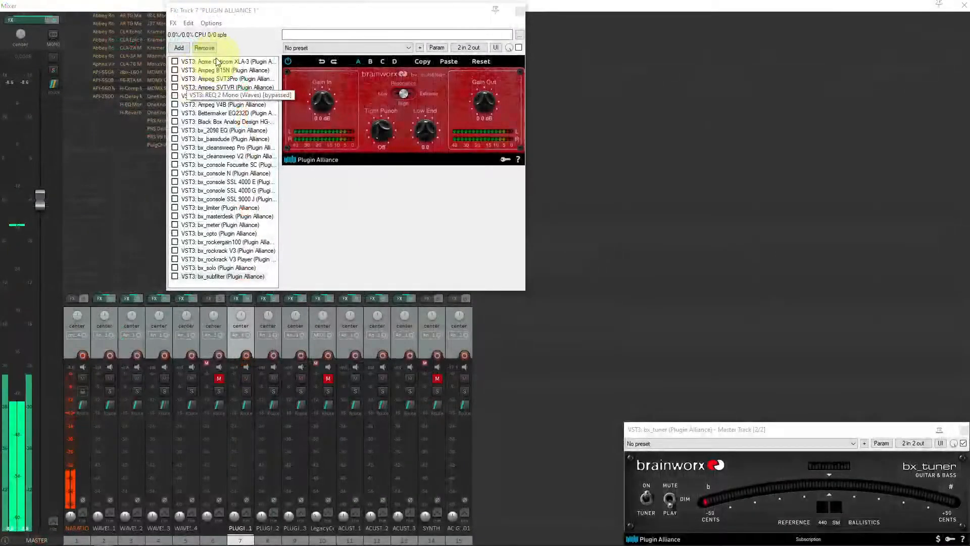
{"action": "left_click", "coordinate": [217, 58]}
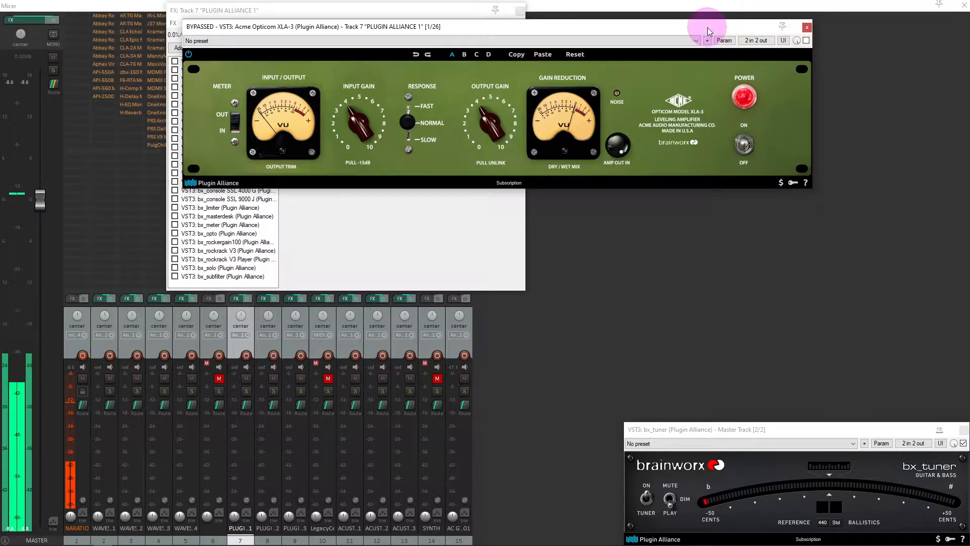
{"action": "left_click_drag", "start_coordinate": [703, 27], "coordinate": [842, 39]}
{"action": "double_click", "coordinate": [238, 61]}
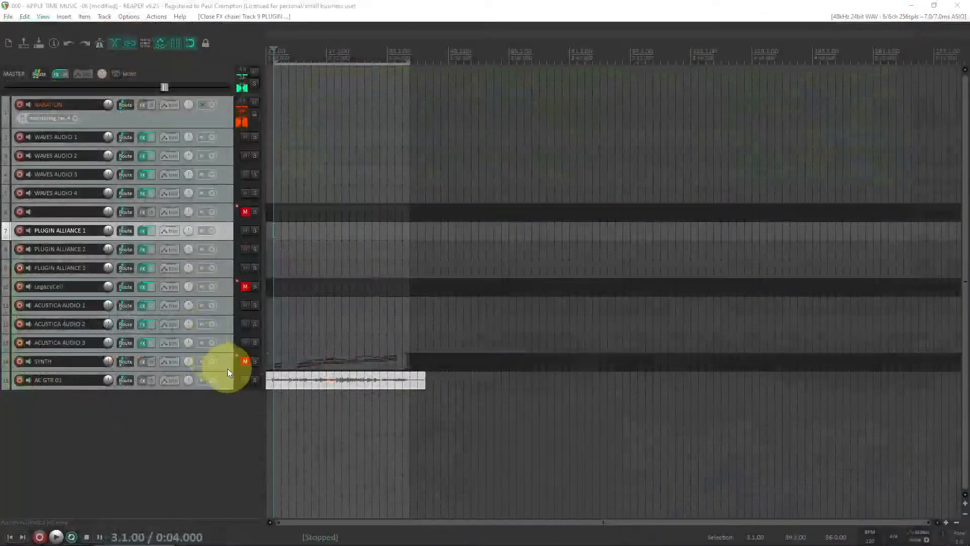
Copy the Acme Opticom XLA-3 plugin from the PLUGIN ALLIANCE 1 chain onto the AC GTR 01 track's FX chain
{"action": "left_click", "coordinate": [225, 377]}
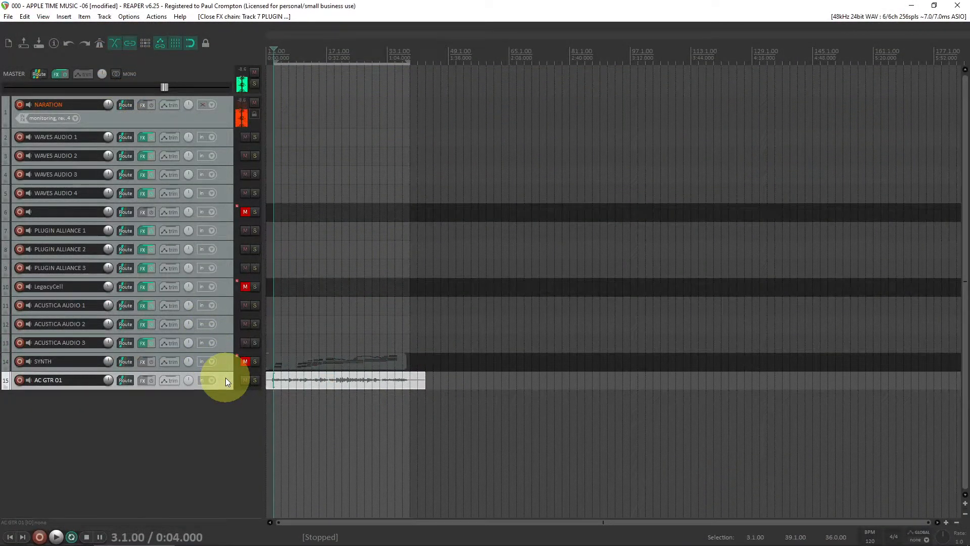
{"action": "left_click", "coordinate": [225, 237]}
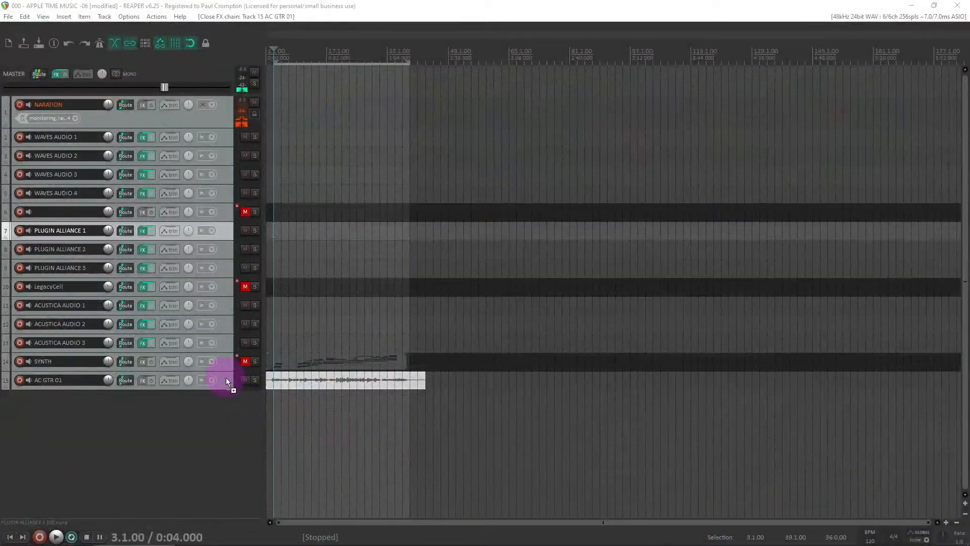
{"action": "left_click_drag", "start_coordinate": [226, 378], "coordinate": [226, 377]}
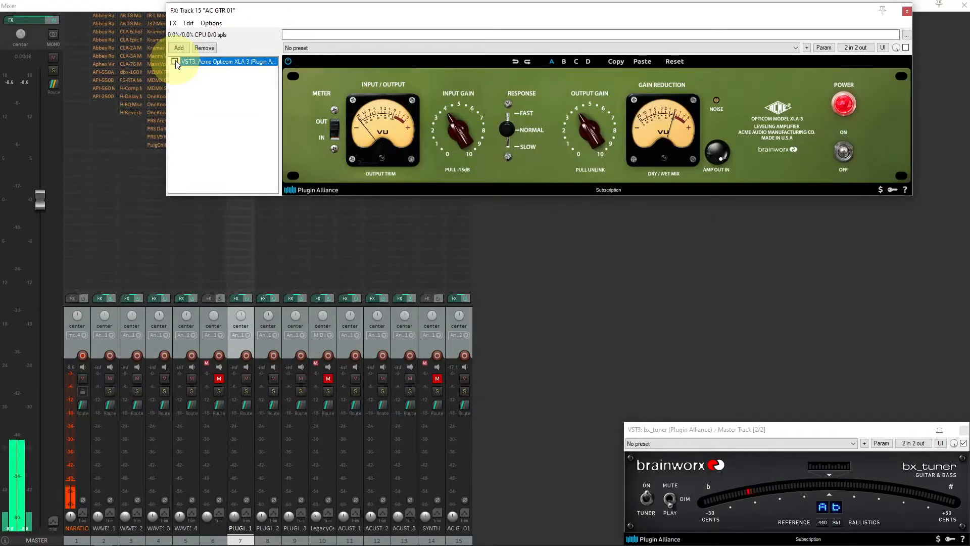
Loop-play a time selection from bar 19 to bar 37 with the Acme Opticom XLA-3 enabled on AC GTR 01
{"action": "left_click", "coordinate": [175, 62]}
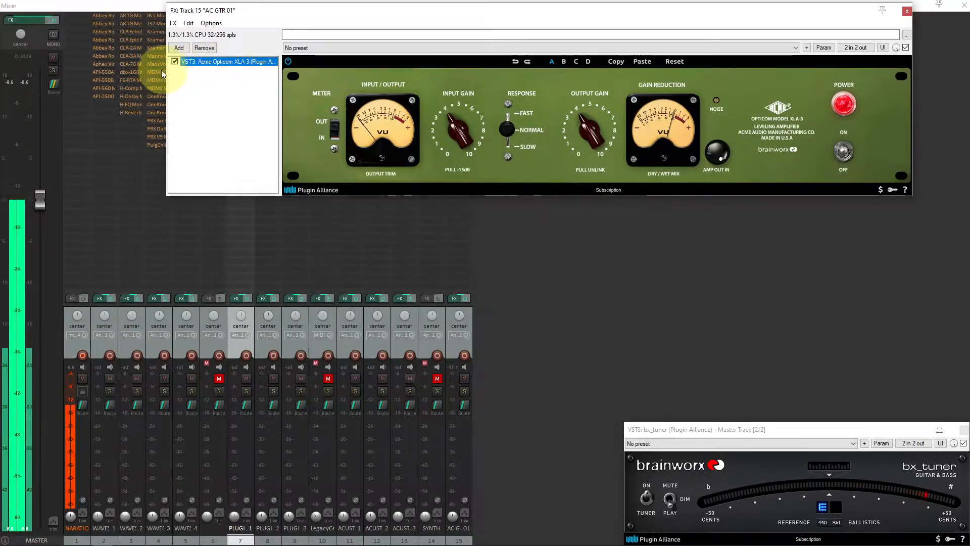
{"action": "left_click", "coordinate": [174, 62]}
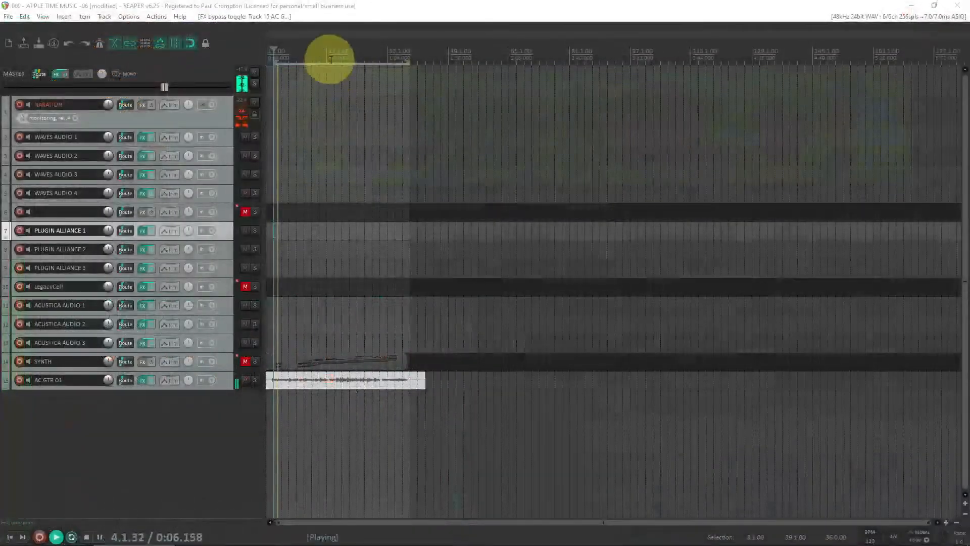
{"action": "left_click", "coordinate": [327, 59]}
{"action": "left_click_drag", "start_coordinate": [333, 58], "coordinate": [405, 63]}
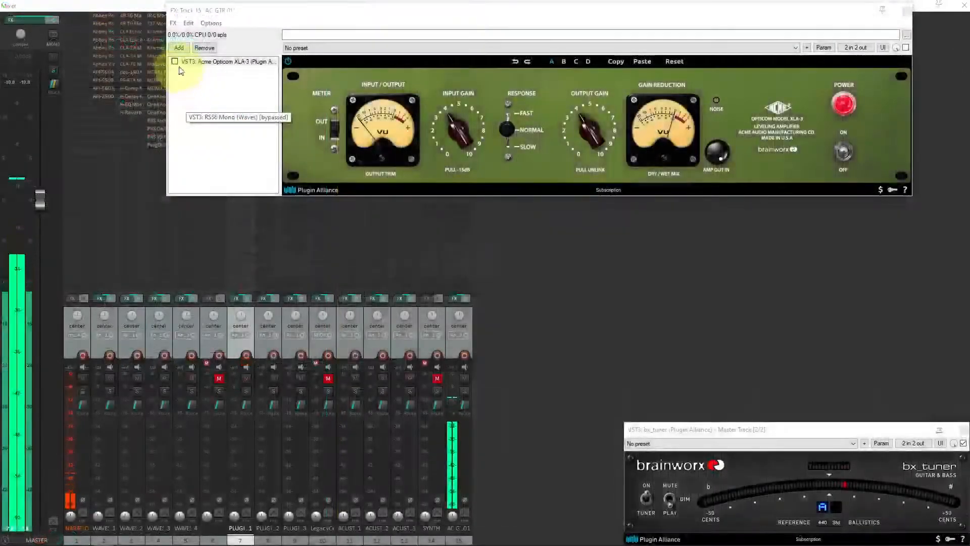
{"action": "left_click", "coordinate": [175, 62]}
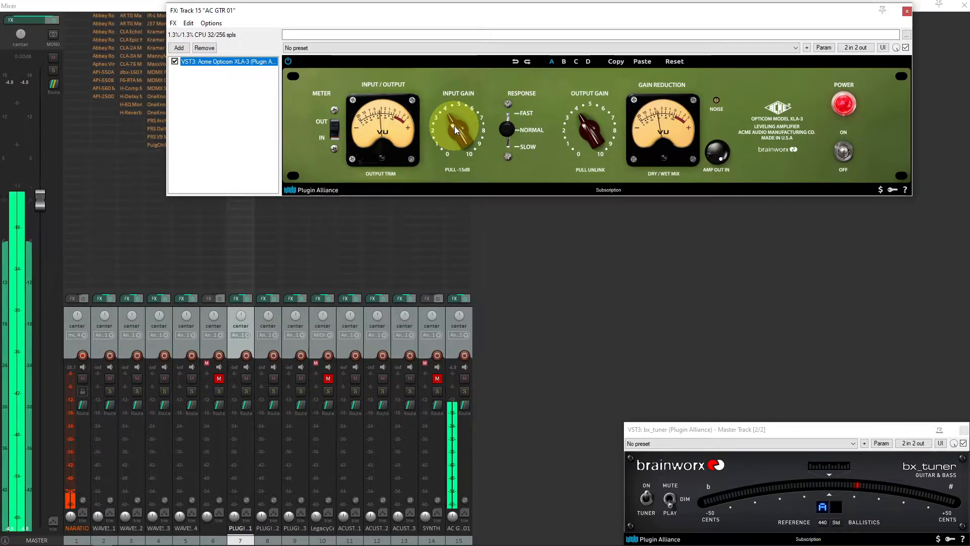
Lower the Acme Opticom XLA-3 output gain and toggle the plugin's power to compare processed and unprocessed guitar
{"action": "left_click_drag", "start_coordinate": [587, 122], "coordinate": [586, 132]}
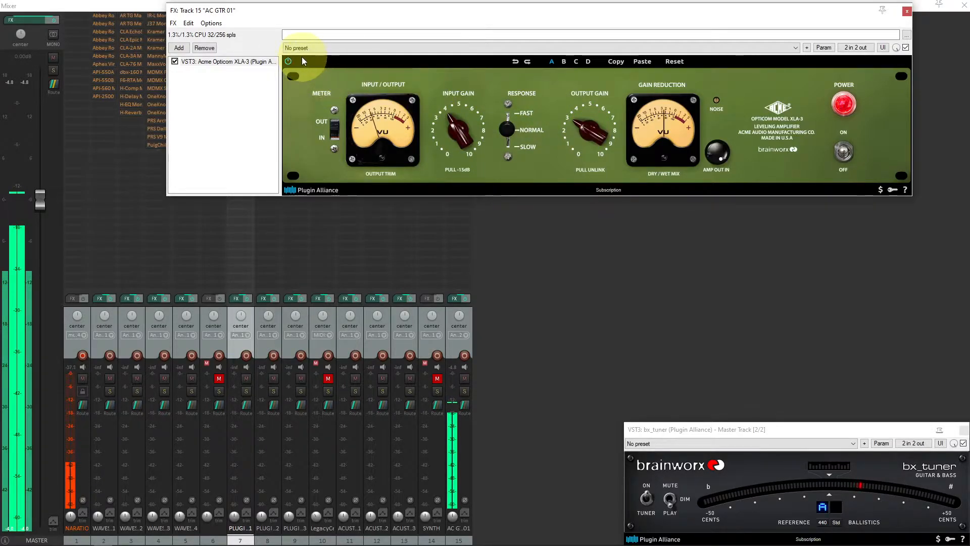
{"action": "left_click", "coordinate": [288, 62]}
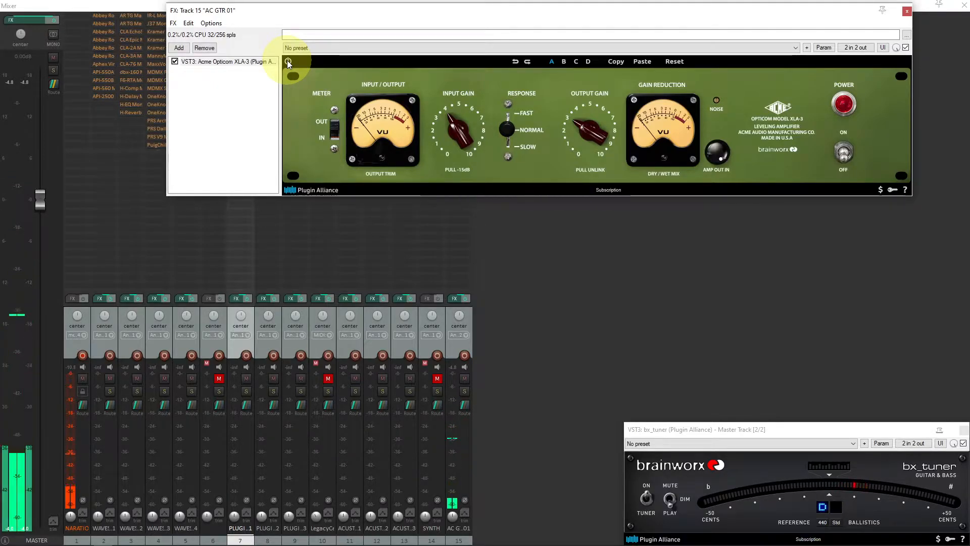
{"action": "left_click", "coordinate": [287, 59]}
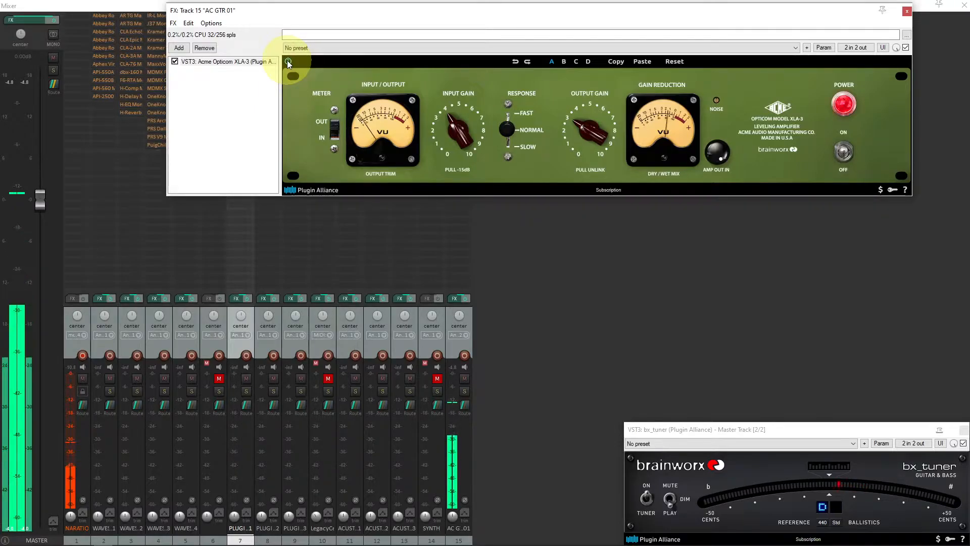
{"action": "left_click", "coordinate": [466, 113]}
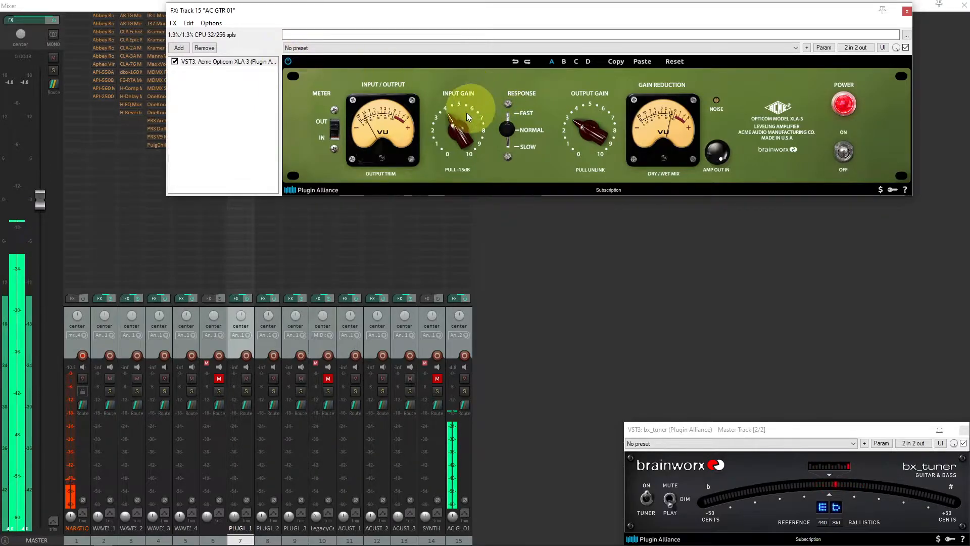
{"action": "left_click", "coordinate": [578, 125]}
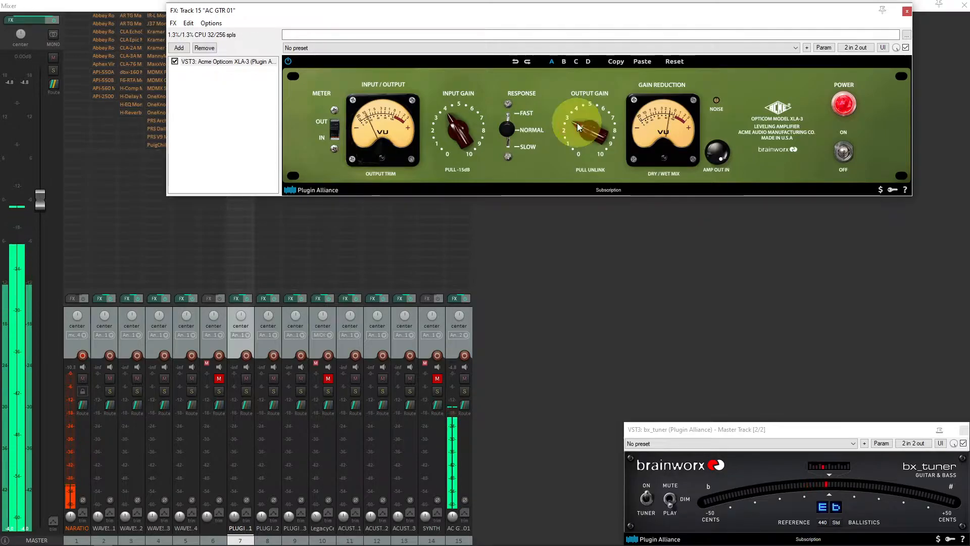
{"action": "left_click", "coordinate": [289, 62]}
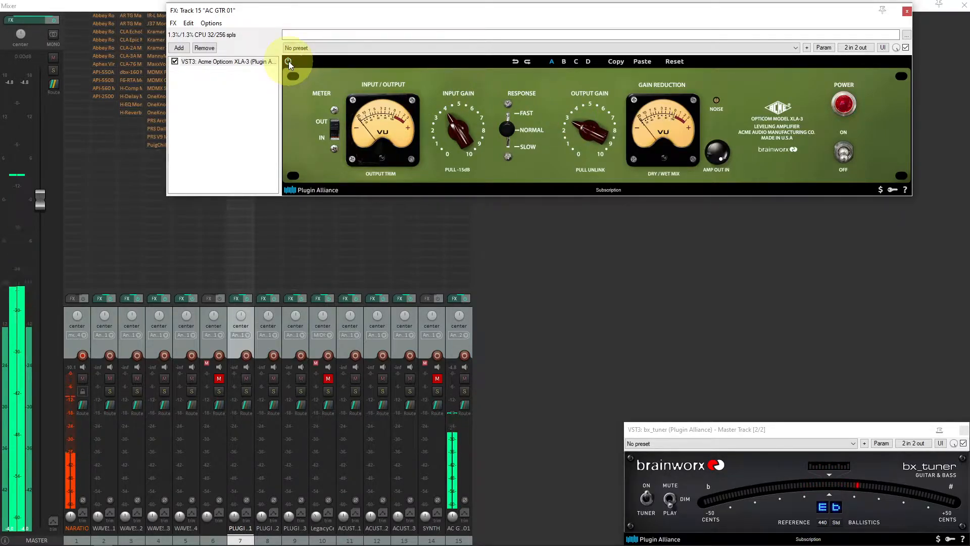
{"action": "left_click", "coordinate": [289, 62]}
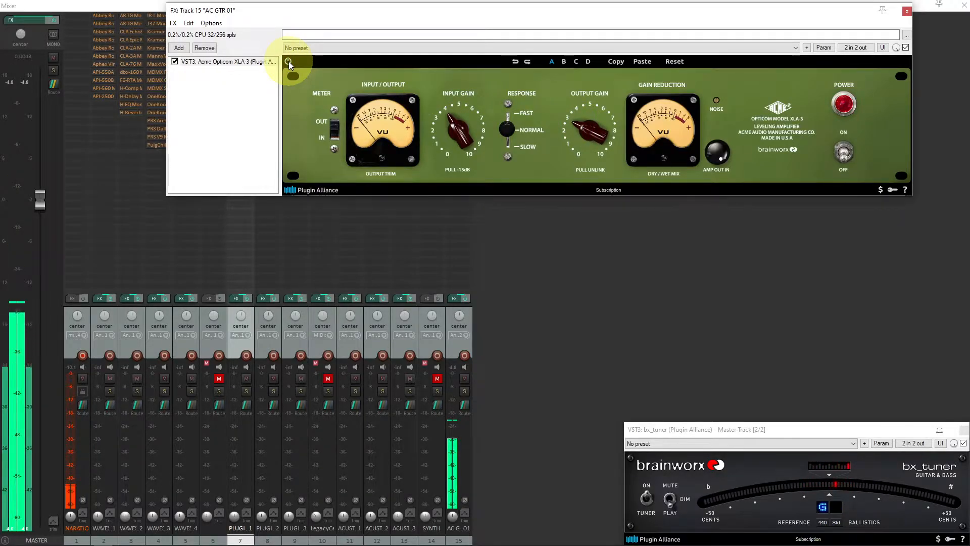
Turn the XLA-3 output gain down slightly and bypass the plugin on and off several times to compare the guitar
{"action": "left_click_drag", "start_coordinate": [587, 126], "coordinate": [585, 135]}
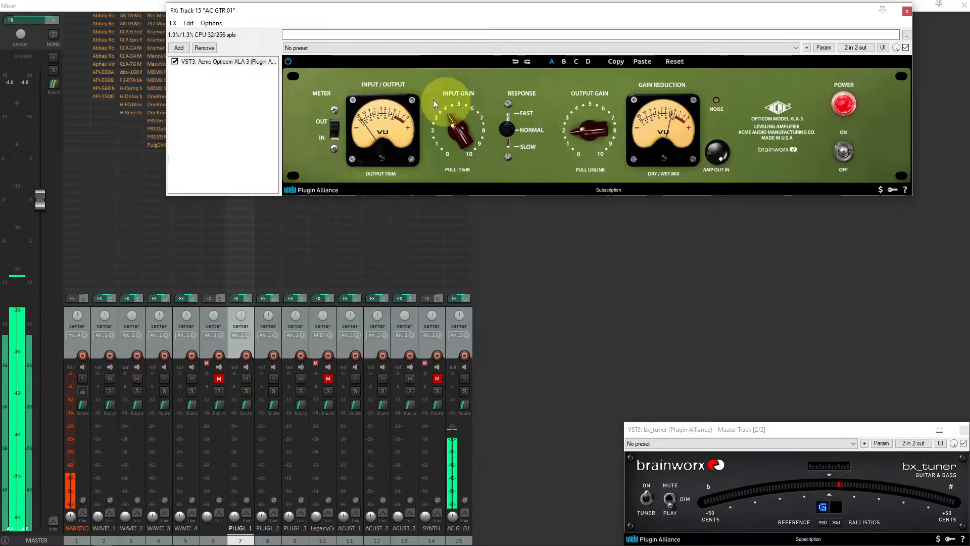
{"action": "left_click", "coordinate": [290, 59]}
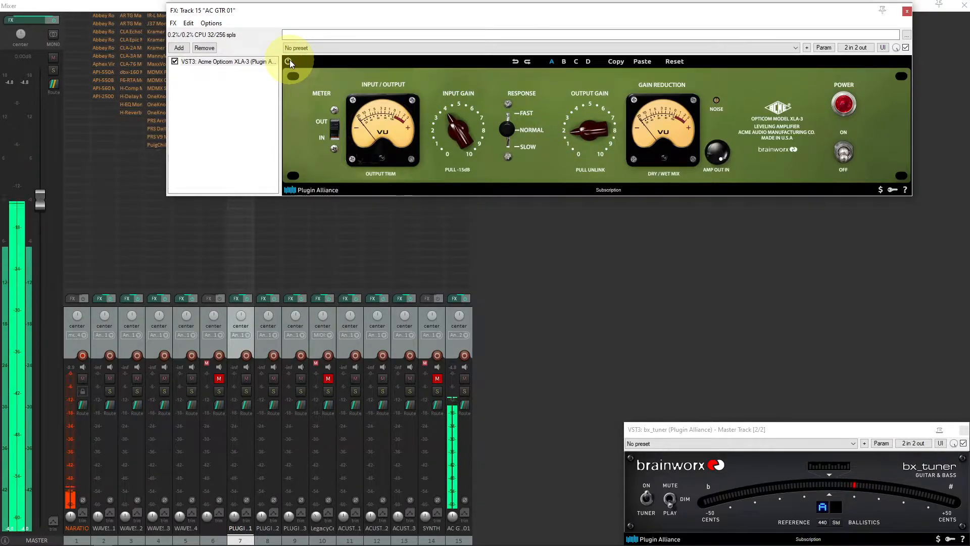
{"action": "left_click", "coordinate": [290, 60]}
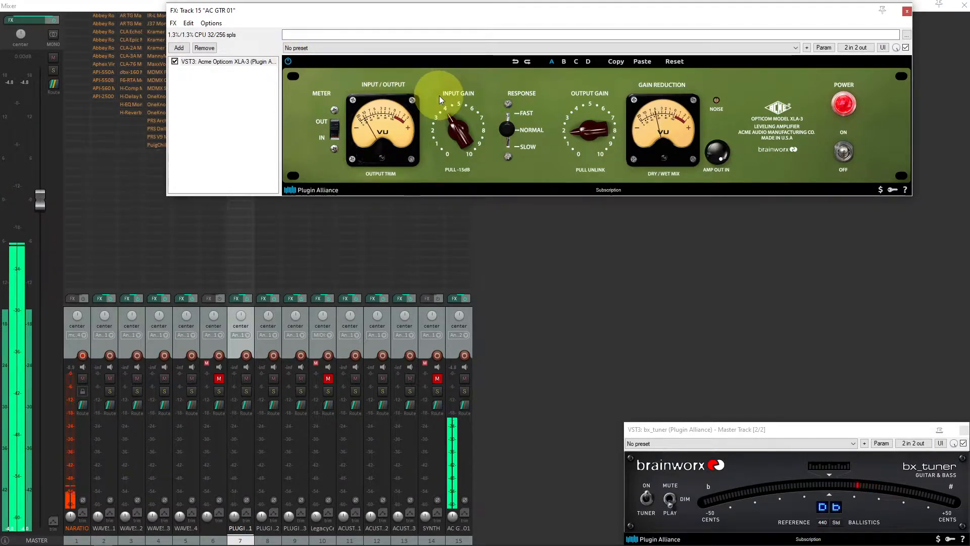
{"action": "left_click", "coordinate": [583, 133]}
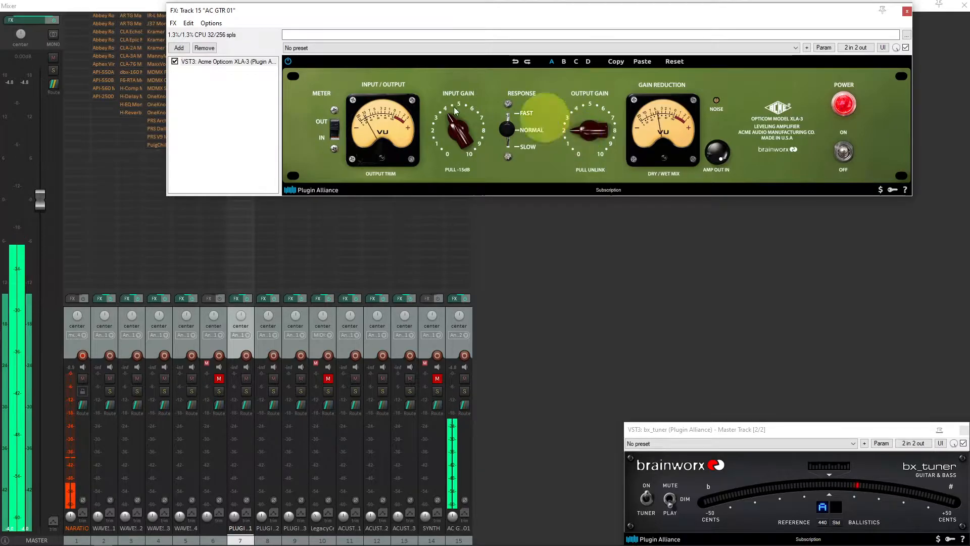
{"action": "left_click", "coordinate": [289, 62]}
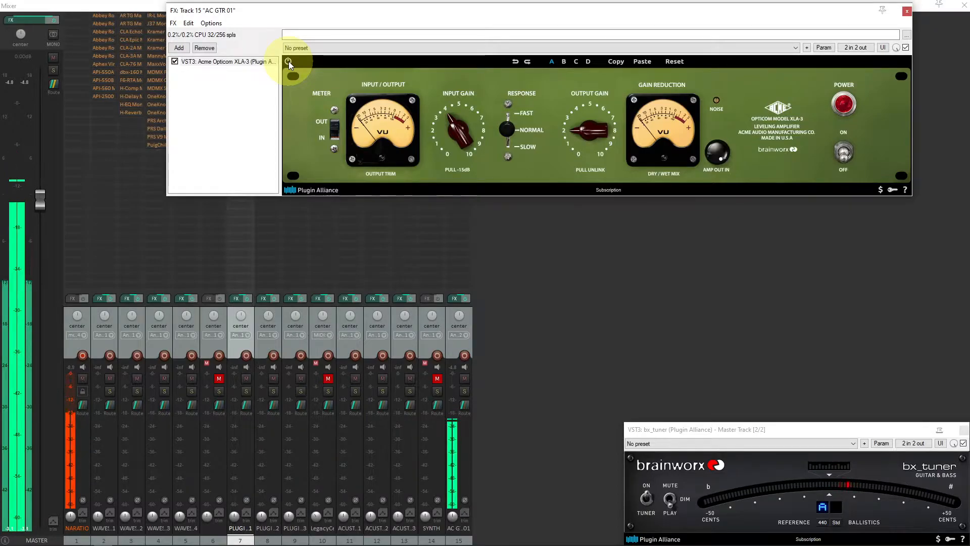
{"action": "left_click", "coordinate": [289, 62]}
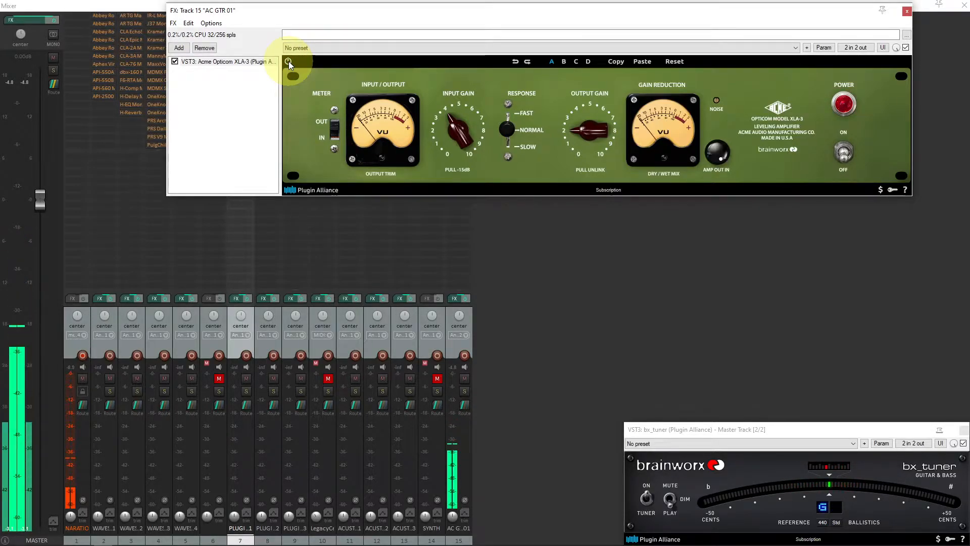
{"action": "left_click", "coordinate": [289, 61]}
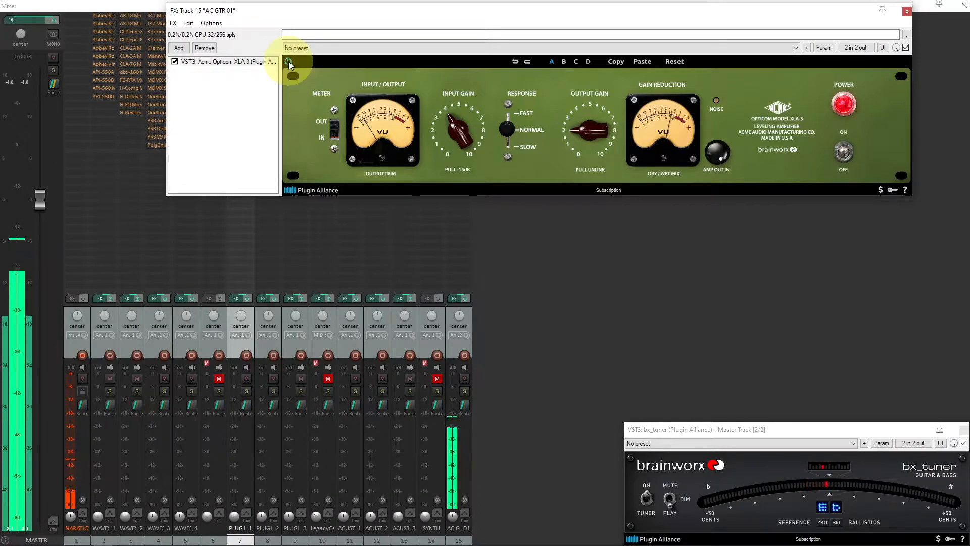
{"action": "left_click", "coordinate": [289, 62]}
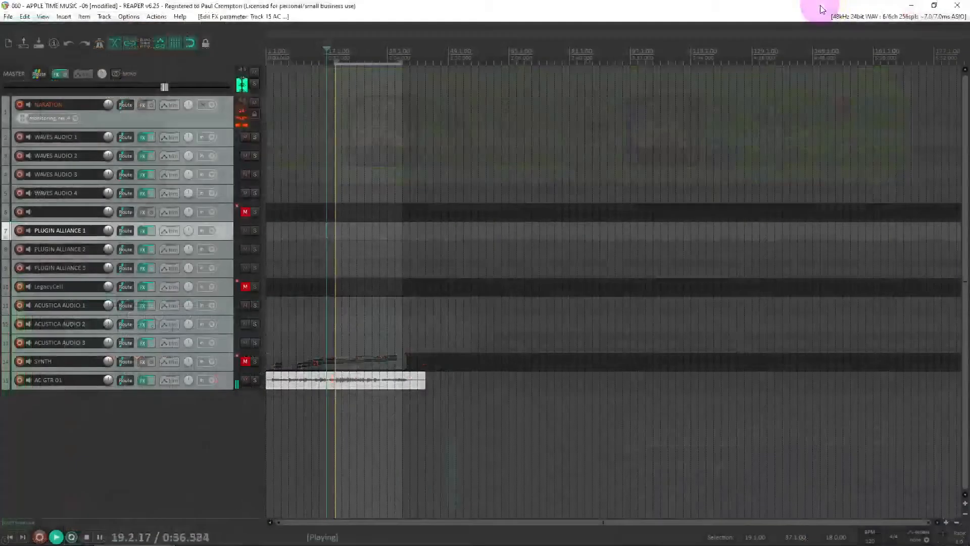
Open the FX chains of several tracks in turn, ending with the ACUSTICA AUDIO 2 track
{"action": "left_click", "coordinate": [226, 154]}
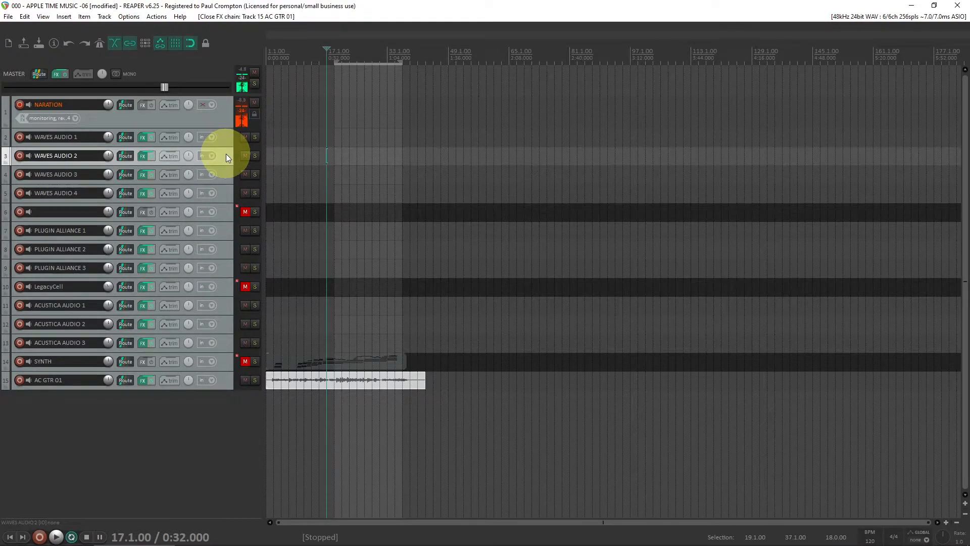
{"action": "left_click", "coordinate": [227, 177]}
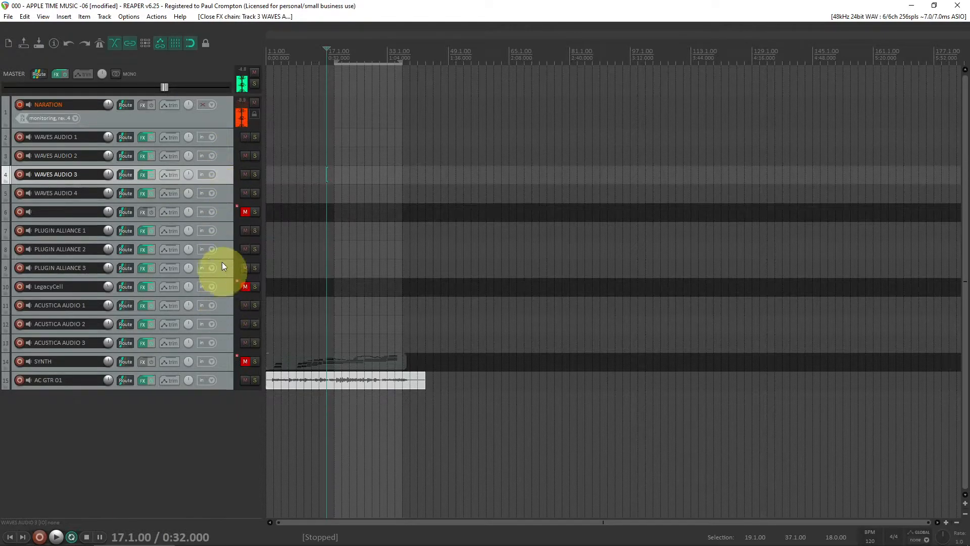
{"action": "left_click", "coordinate": [224, 303]}
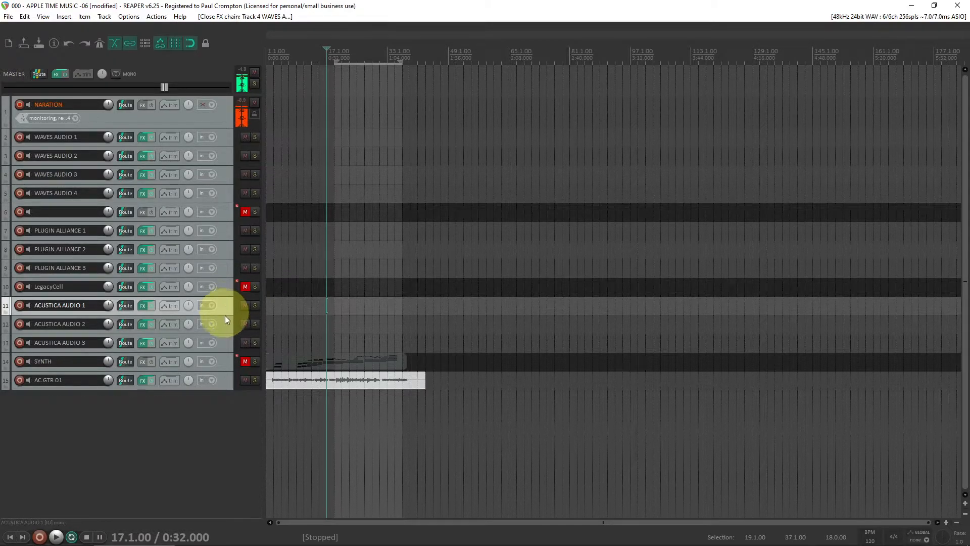
{"action": "left_click", "coordinate": [226, 324]}
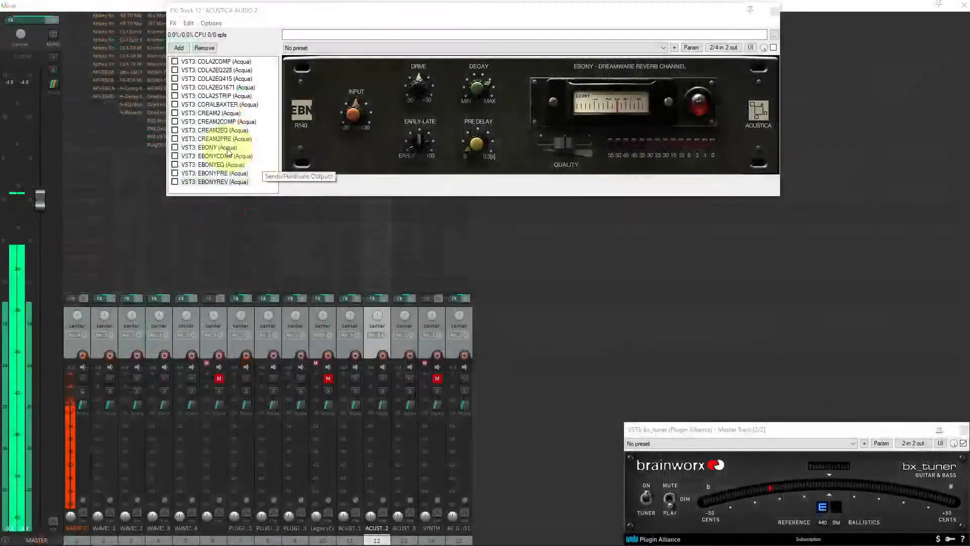
Browse the ACUSTICA AUDIO 2 chain's plugins, viewing EBONY, EBONYCOMP, EBONYEQ, COLA2COMP and COLA2EQ228
{"action": "left_click", "coordinate": [226, 148]}
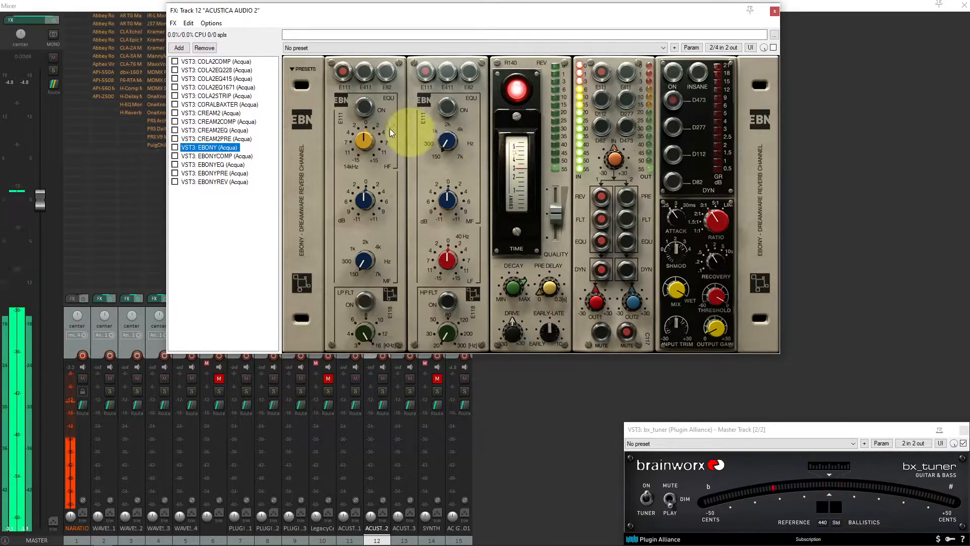
{"action": "left_click", "coordinate": [219, 156]}
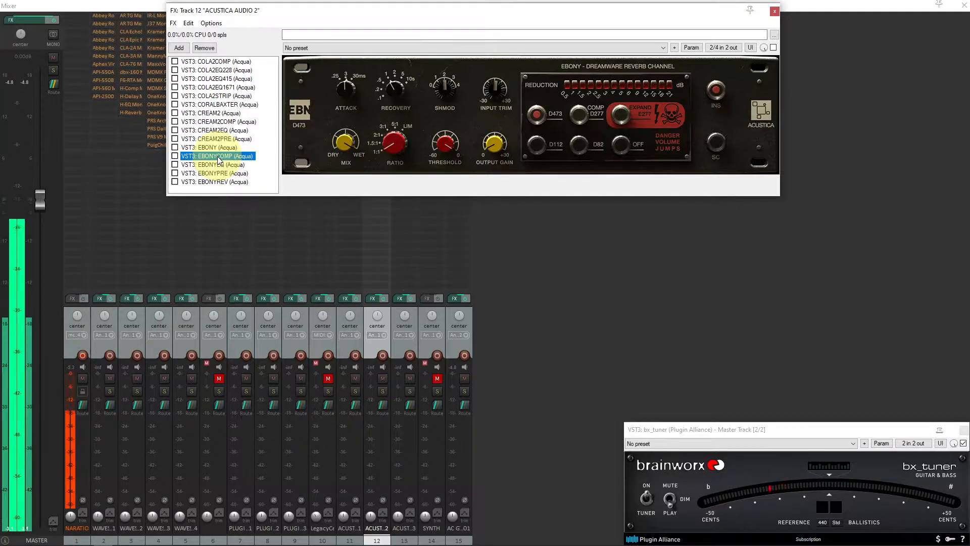
{"action": "left_click", "coordinate": [219, 166]}
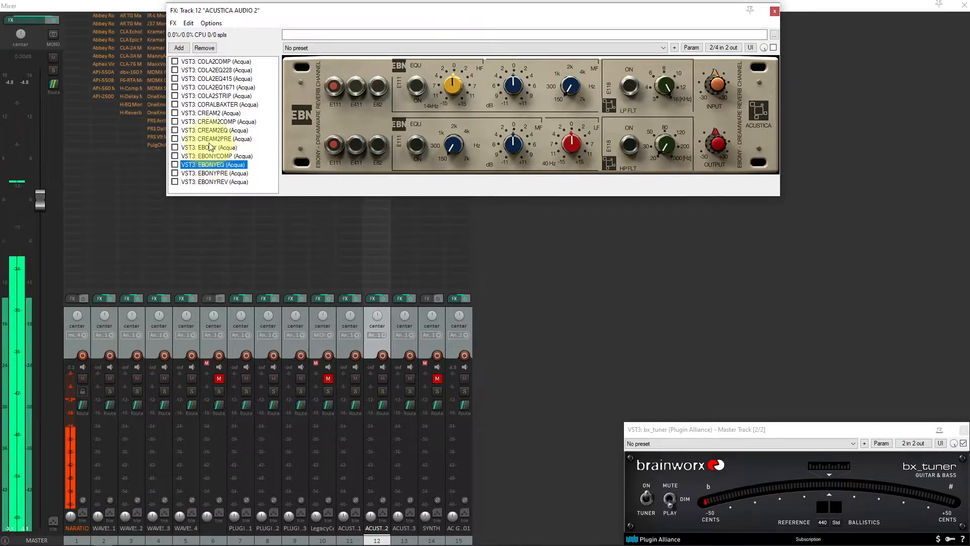
{"action": "left_click", "coordinate": [213, 61]}
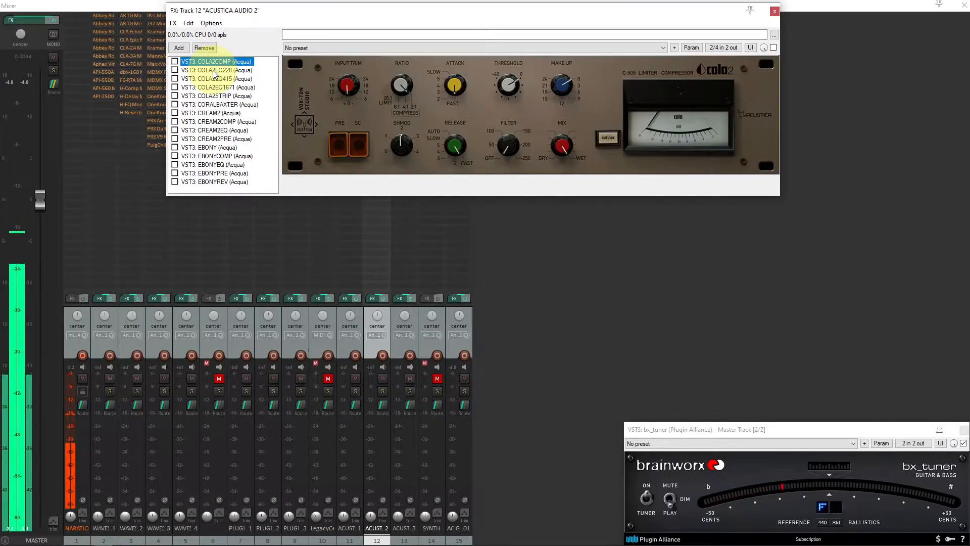
{"action": "left_click", "coordinate": [214, 70]}
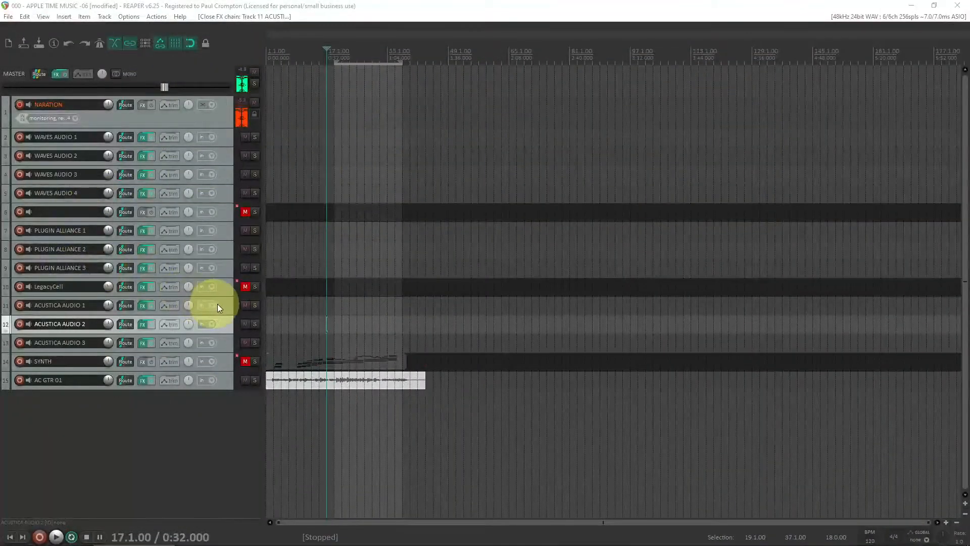
Open the ACUSTICA AUDIO 1 FX chain and browse its BLONDEQ, AMETHYST3COMP, VIRIDIAN2 and CAMELPRE plugins
{"action": "left_click", "coordinate": [221, 305]}
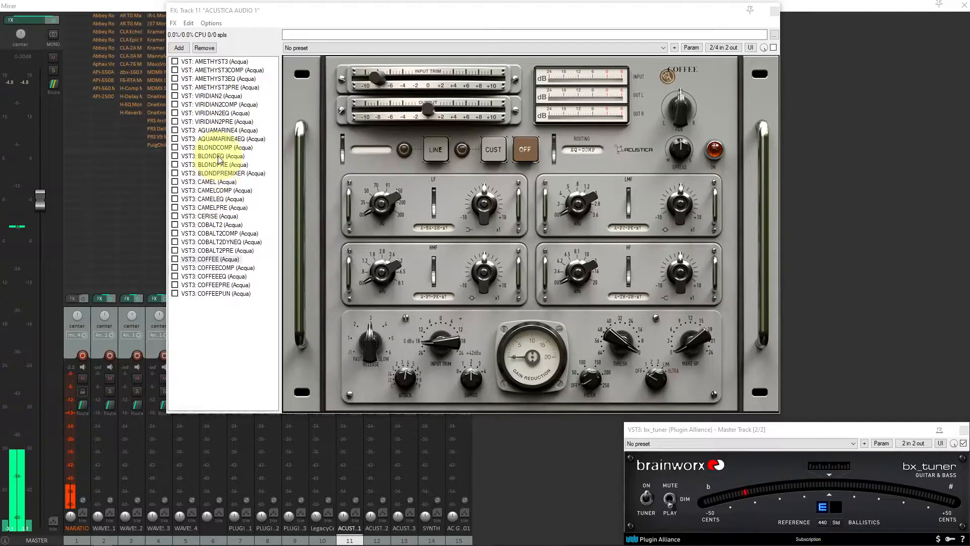
{"action": "left_click", "coordinate": [219, 156]}
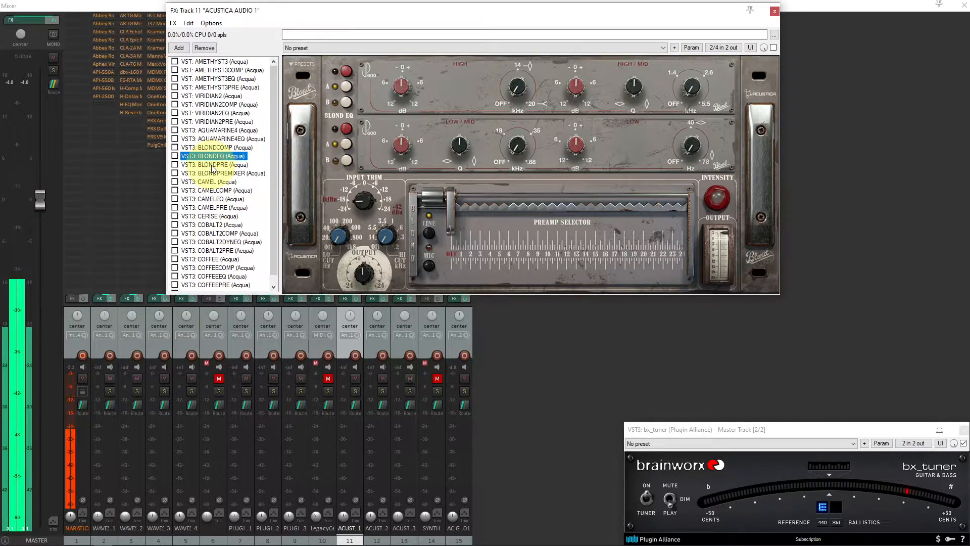
{"action": "left_click", "coordinate": [215, 69]}
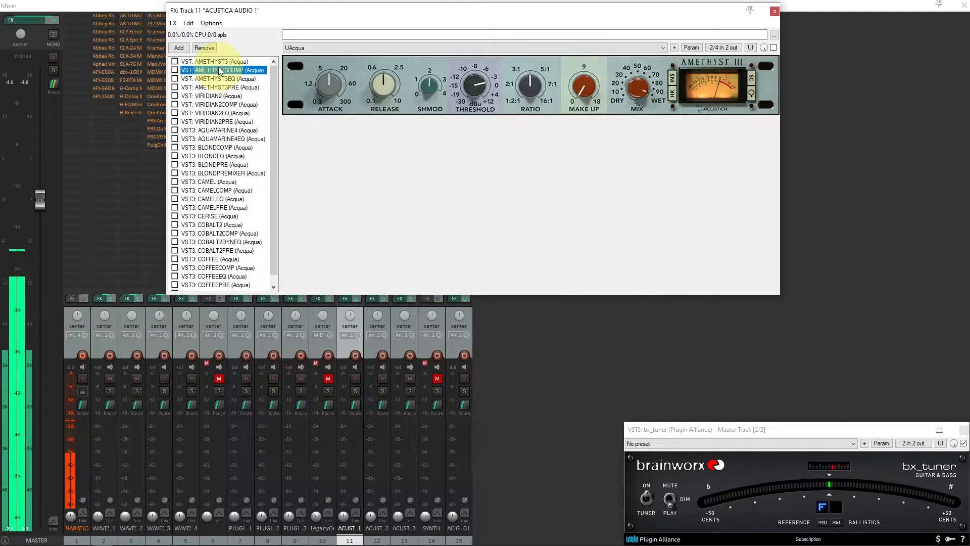
{"action": "left_click", "coordinate": [216, 114]}
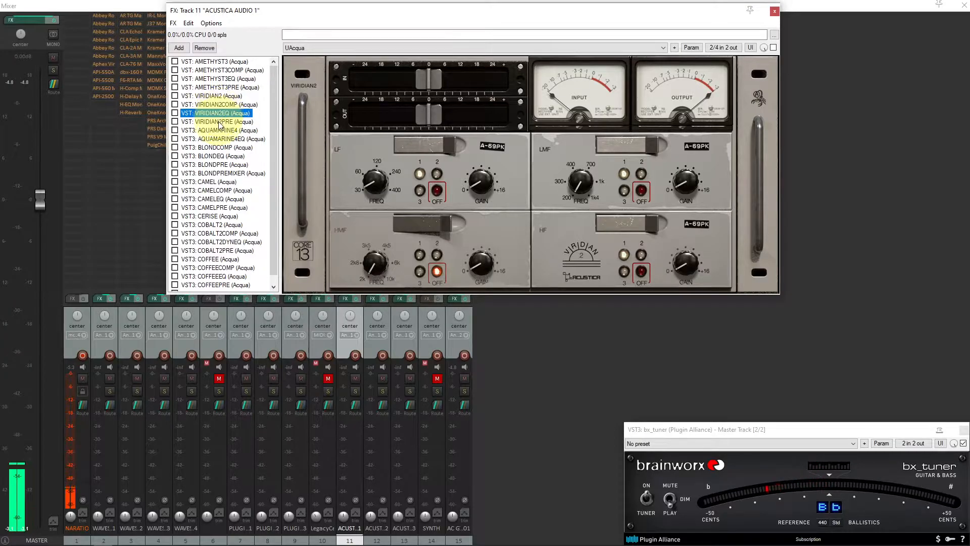
{"action": "left_click", "coordinate": [221, 123]}
{"action": "left_click", "coordinate": [221, 114]}
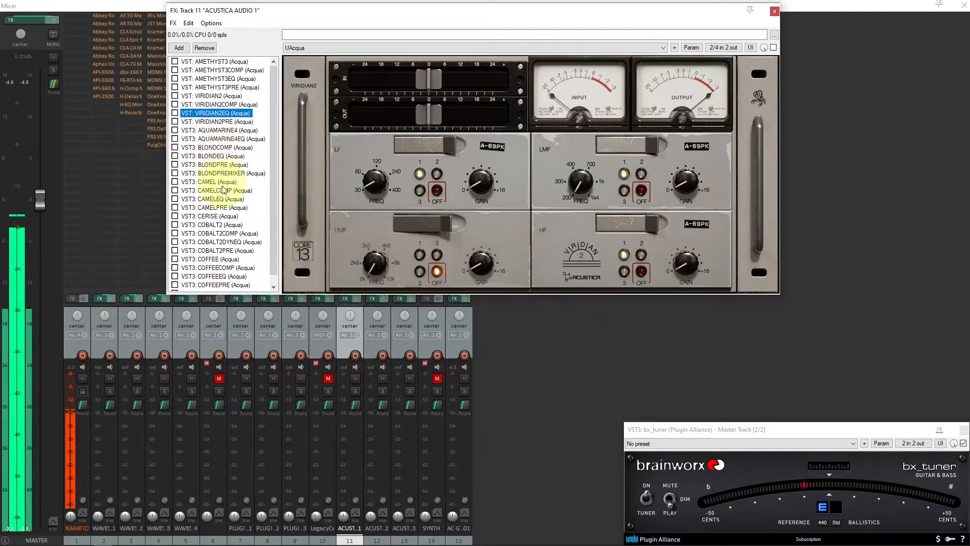
{"action": "left_click", "coordinate": [223, 208]}
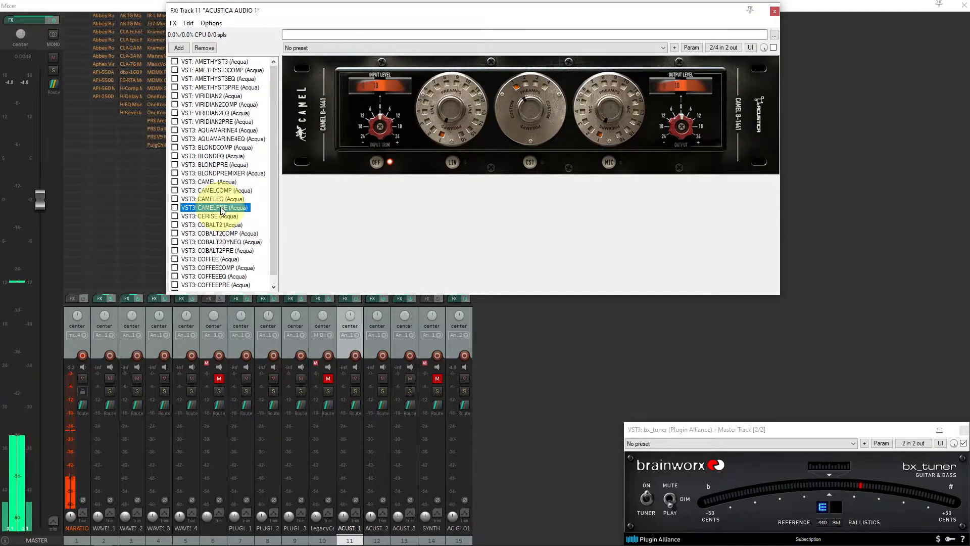
Copy the VIRIDIAN2EQ plugin onto the AC GTR 01 track's FX chain and enable it
{"action": "left_click", "coordinate": [220, 114]}
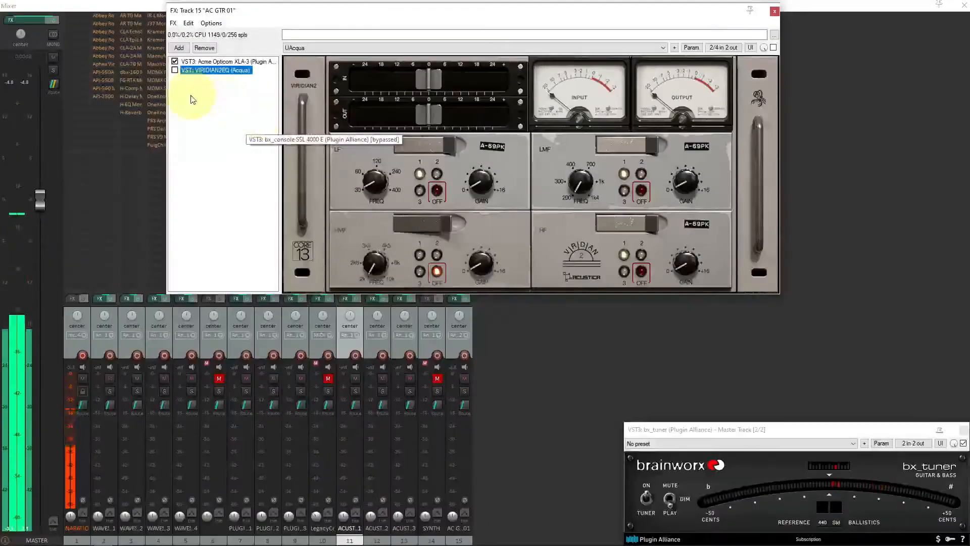
{"action": "left_click", "coordinate": [175, 71]}
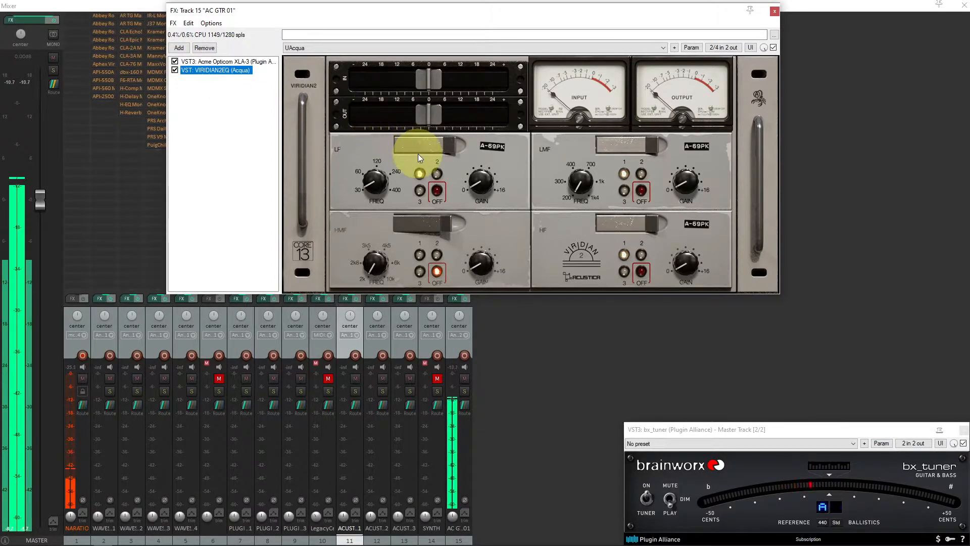
{"action": "mouse_move", "coordinate": [432, 90]}
{"action": "left_mouse_down"}
{"action": "mouse_move", "coordinate": [458, 85]}
{"action": "mouse_move", "coordinate": [430, 81]}
{"action": "left_mouse_up"}
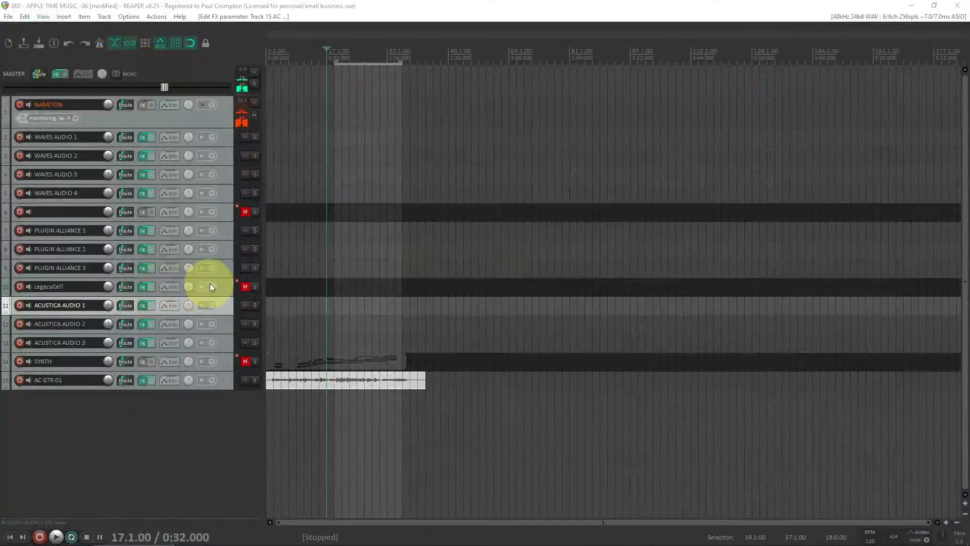
Reopen the ACUSTICA AUDIO 1 FX chain and view its VIRIDIAN2 and VIRIDIAN2EQ plugins
{"action": "left_click", "coordinate": [226, 271]}
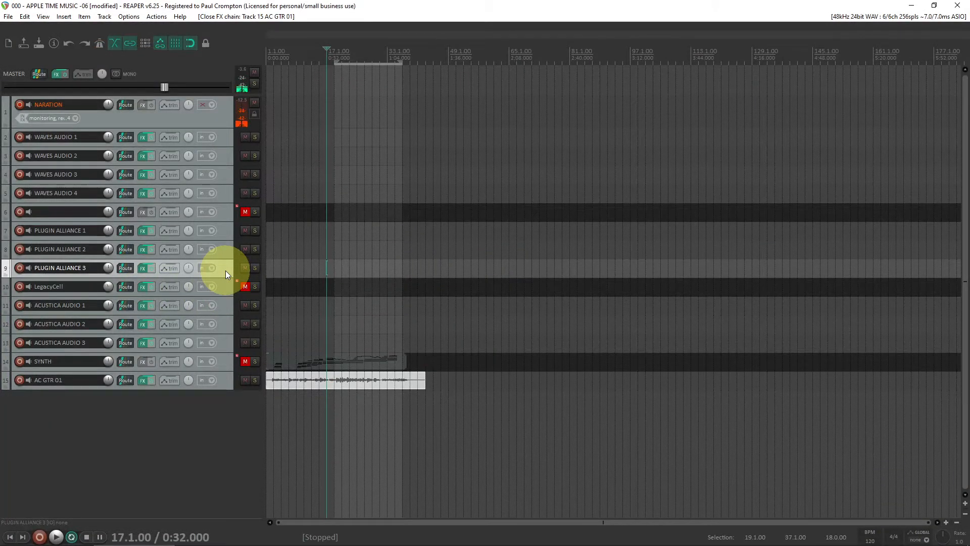
{"action": "left_click", "coordinate": [222, 326]}
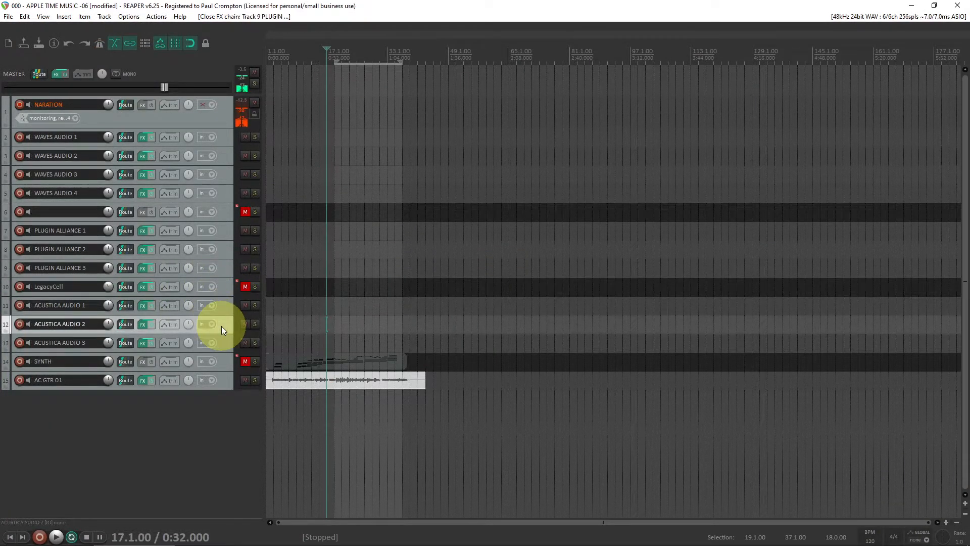
{"action": "left_click", "coordinate": [224, 306]}
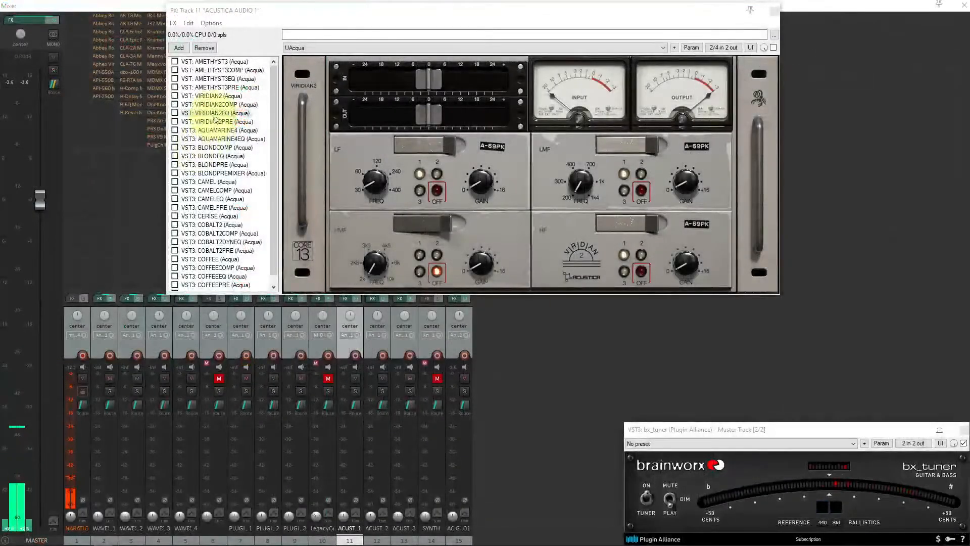
{"action": "left_click", "coordinate": [220, 96]}
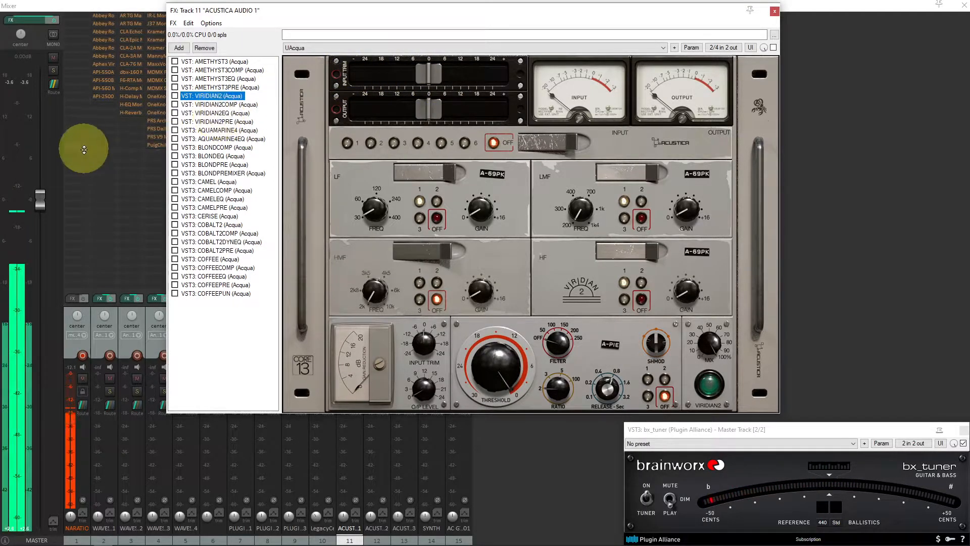
{"action": "left_click", "coordinate": [226, 113]}
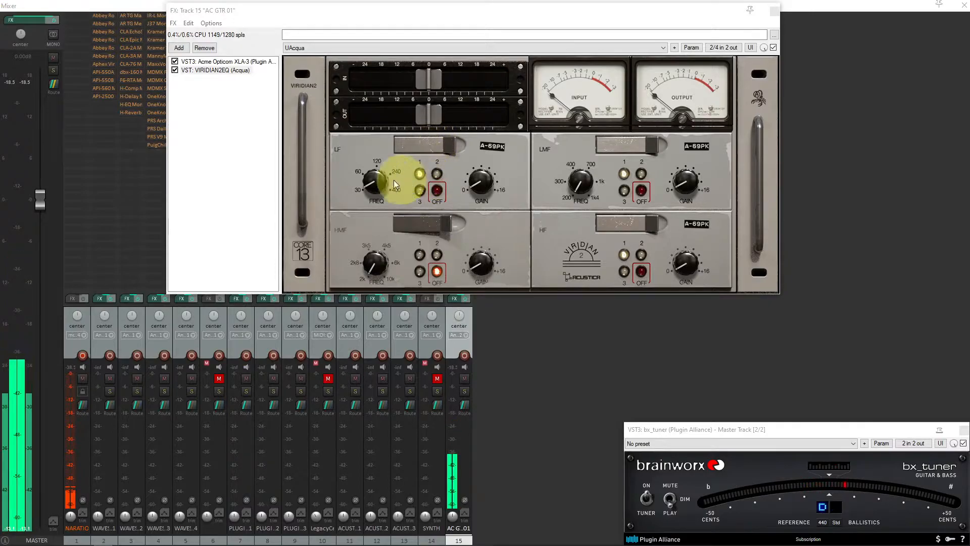
Shape the guitar's VIRIDIAN2EQ by raising the LF frequency and boosting the HF band, switched to A-69TR
{"action": "mouse_move", "coordinate": [374, 181]}
{"action": "left_mouse_down"}
{"action": "mouse_move", "coordinate": [381, 144]}
{"action": "mouse_move", "coordinate": [380, 191]}
{"action": "left_mouse_up"}
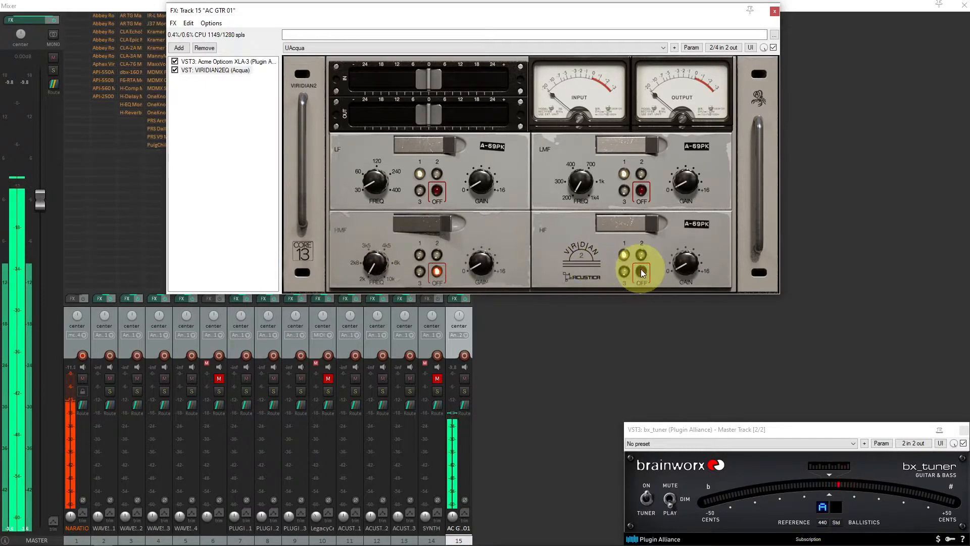
{"action": "left_click_drag", "start_coordinate": [686, 266], "coordinate": [690, 257]}
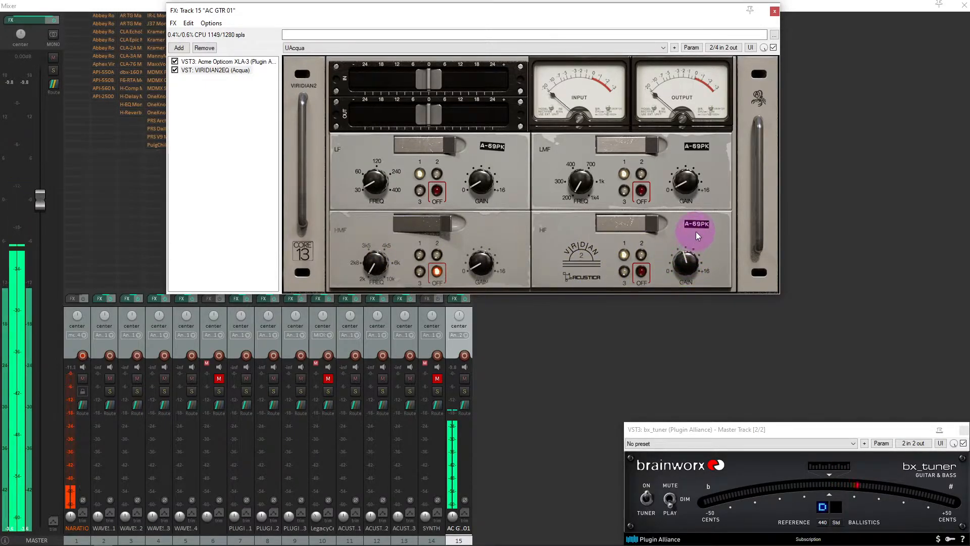
{"action": "left_click_drag", "start_coordinate": [698, 218], "coordinate": [700, 208]}
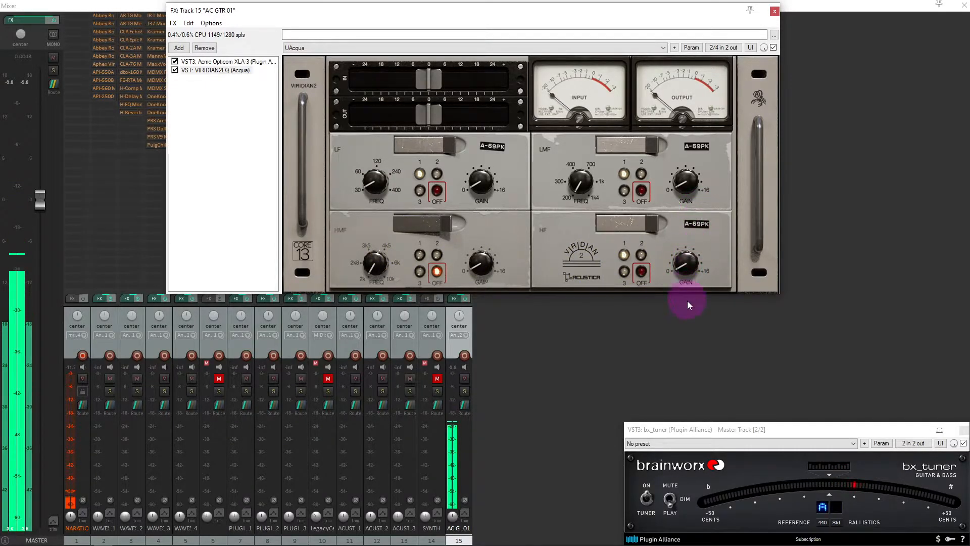
{"action": "left_click_drag", "start_coordinate": [687, 301], "coordinate": [702, 237]}
{"action": "left_click", "coordinate": [642, 255]}
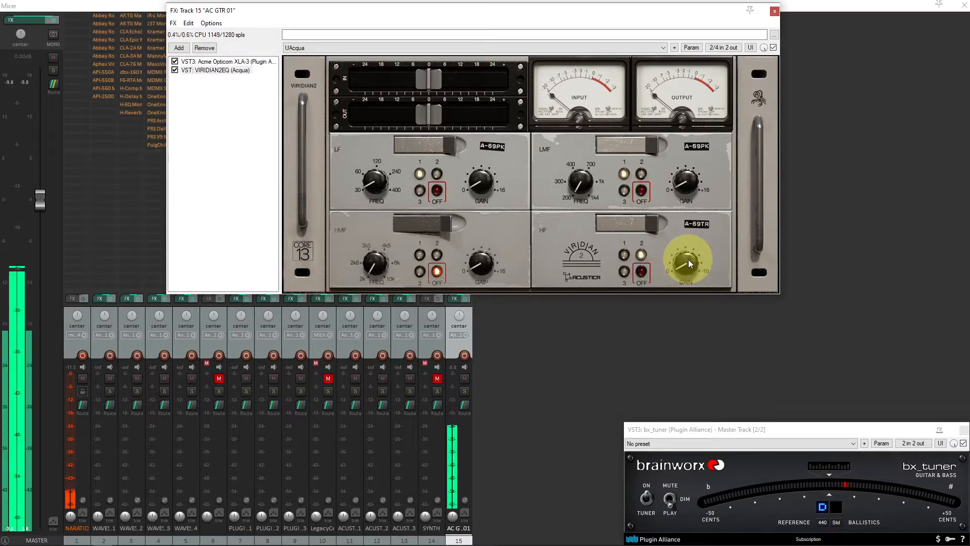
Switch the guitar VIRIDIAN2EQ's HF band to A-72 and adjust its gain
{"action": "left_click_drag", "start_coordinate": [689, 266], "coordinate": [682, 348]}
{"action": "left_click", "coordinate": [112, 325]}
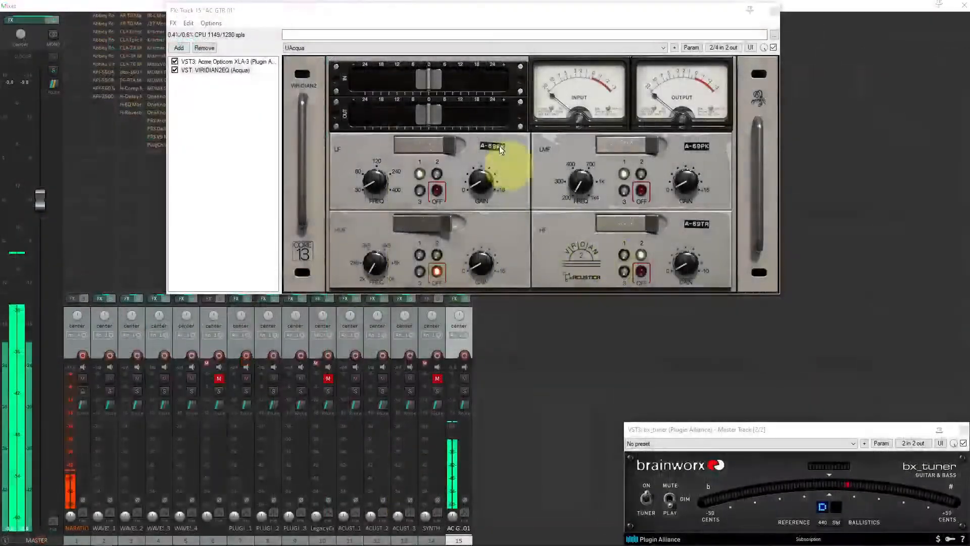
{"action": "left_click", "coordinate": [192, 70]}
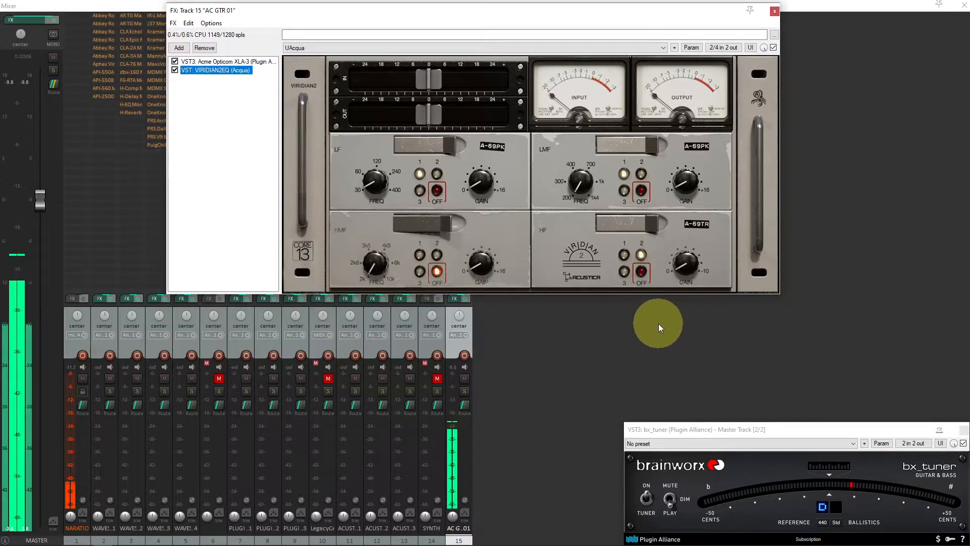
{"action": "left_click", "coordinate": [625, 272]}
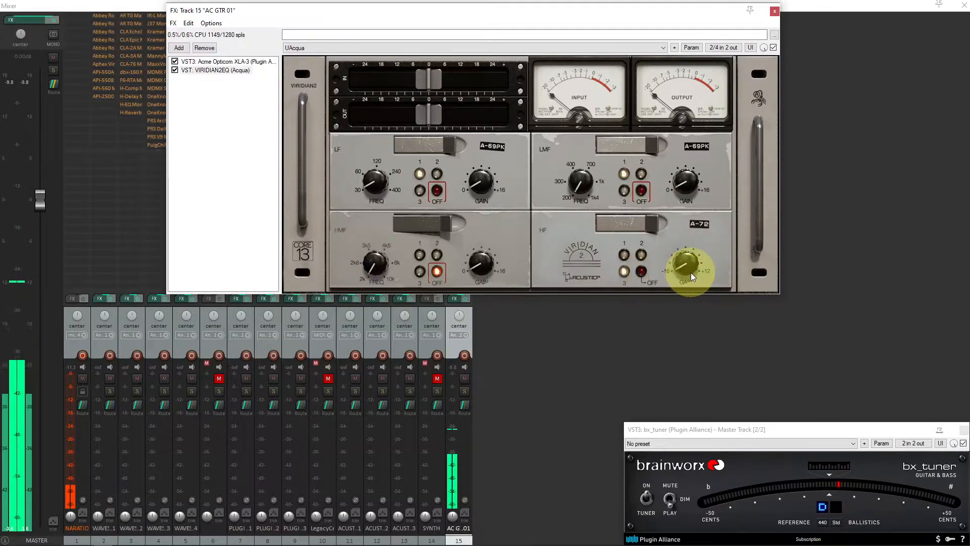
{"action": "left_click_drag", "start_coordinate": [688, 266], "coordinate": [696, 204]}
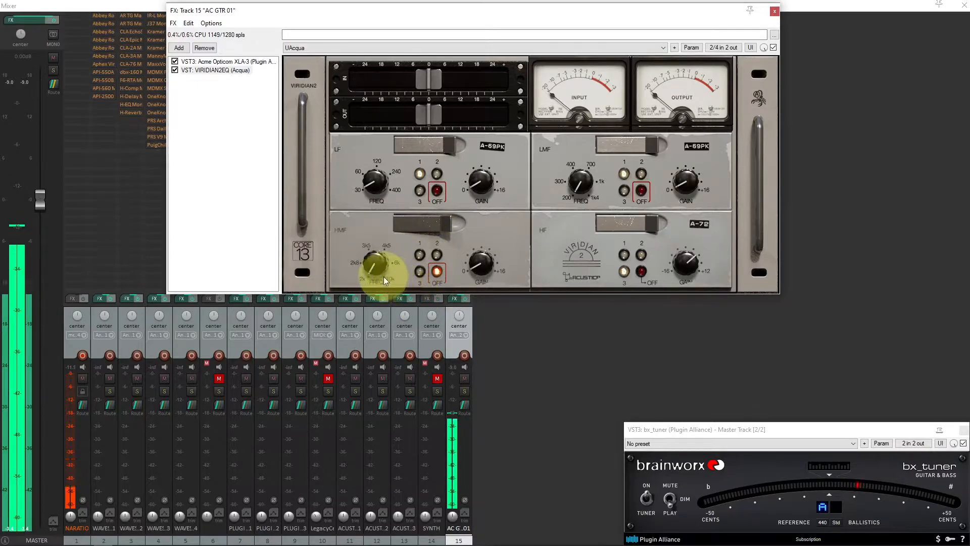
Enable the HMF band as A-79 and adjust its frequency and gain by ear
{"action": "left_click", "coordinate": [419, 273]}
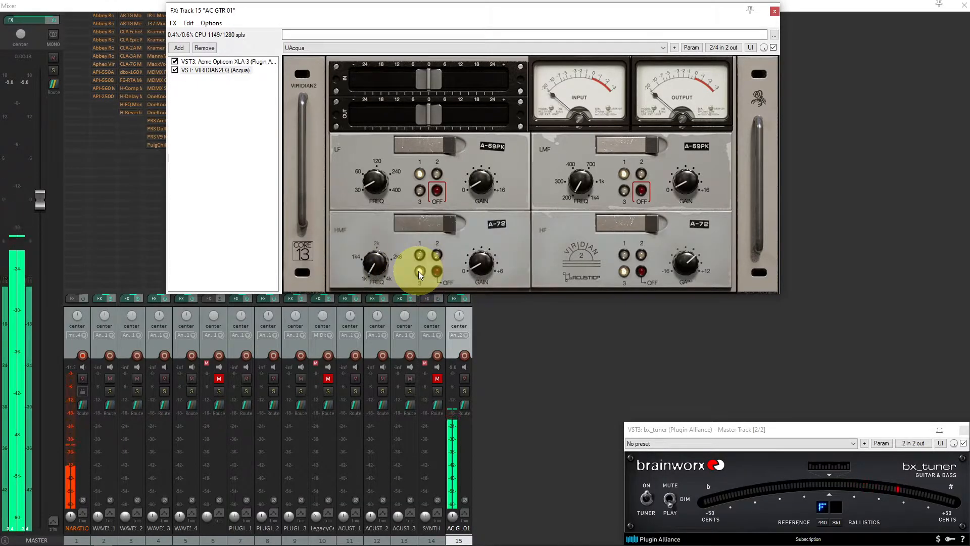
{"action": "left_click_drag", "start_coordinate": [372, 277], "coordinate": [375, 266]}
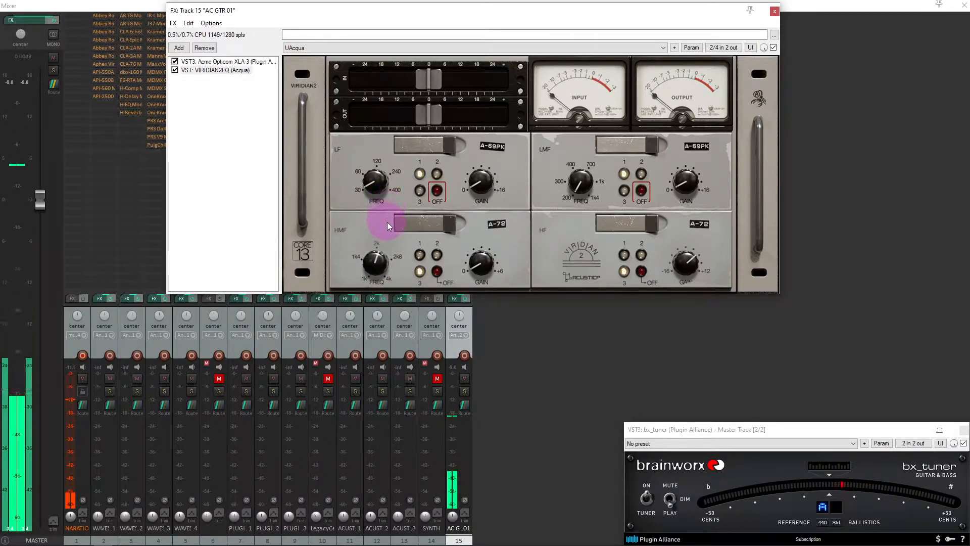
{"action": "left_click", "coordinate": [475, 266]}
{"action": "left_click_drag", "start_coordinate": [475, 266], "coordinate": [482, 228]}
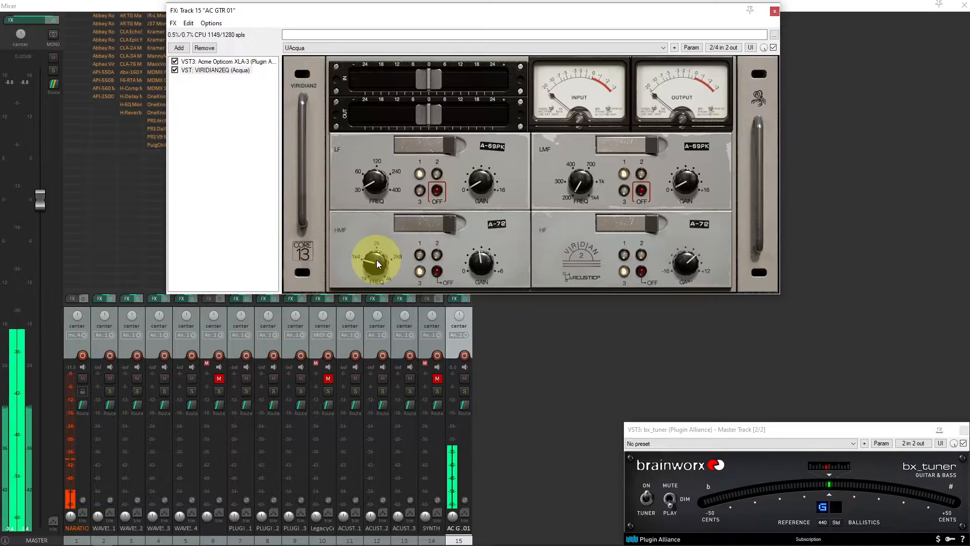
{"action": "left_click_drag", "start_coordinate": [373, 261], "coordinate": [383, 220]}
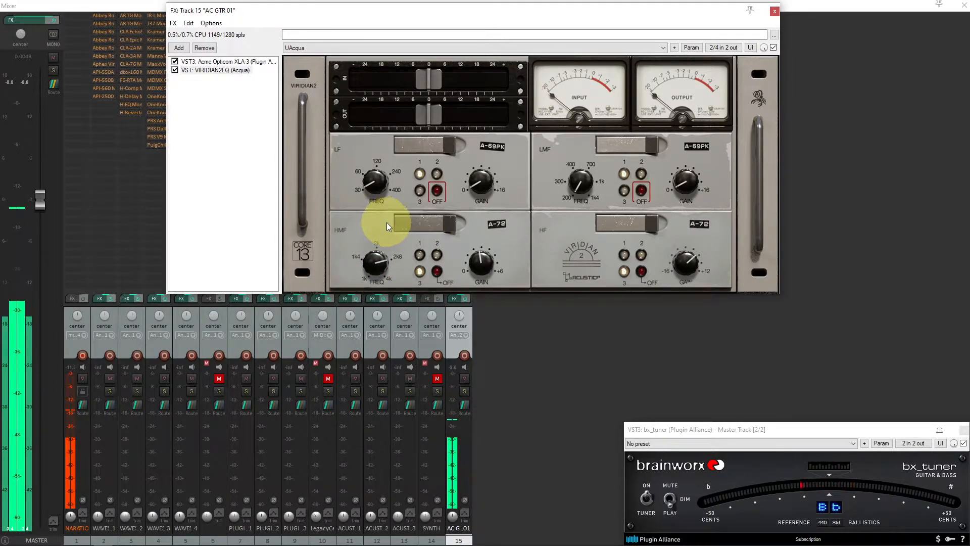
{"action": "left_click_drag", "start_coordinate": [480, 262], "coordinate": [496, 207]}
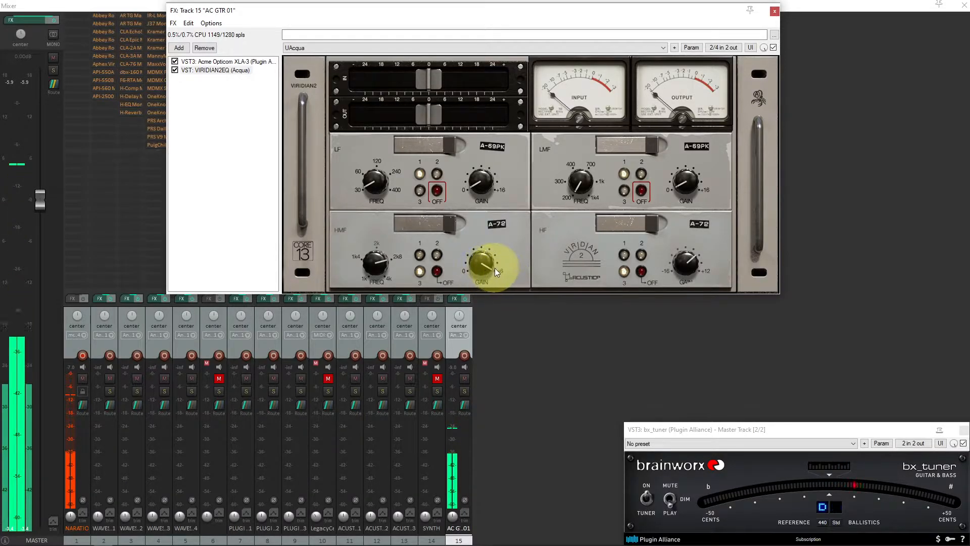
{"action": "left_click_drag", "start_coordinate": [486, 264], "coordinate": [489, 350]}
{"action": "left_click_drag", "start_coordinate": [480, 266], "coordinate": [494, 157]}
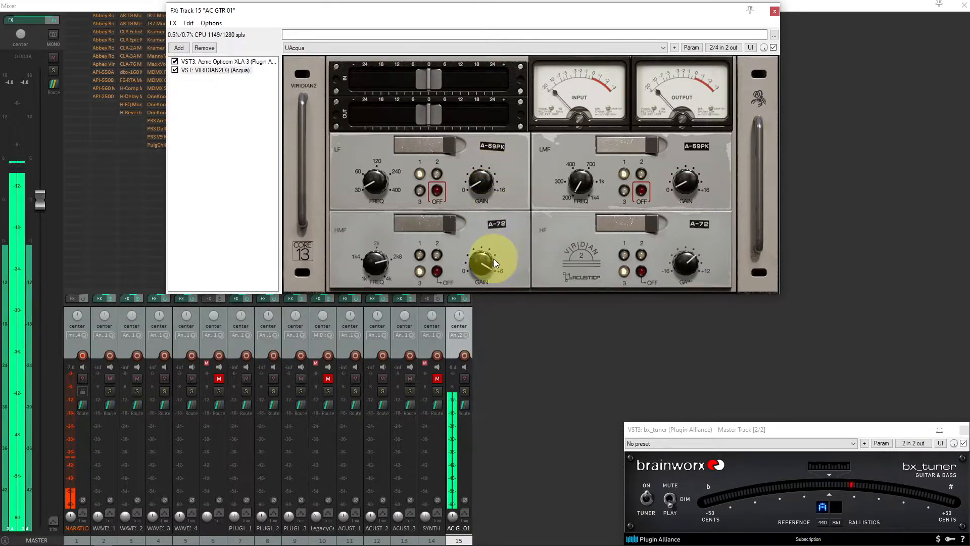
{"action": "left_click_drag", "start_coordinate": [487, 265], "coordinate": [486, 289]}
Audition the HF band as A-69TR, lowering and raising its gain
{"action": "left_click_drag", "start_coordinate": [684, 261], "coordinate": [686, 255]}
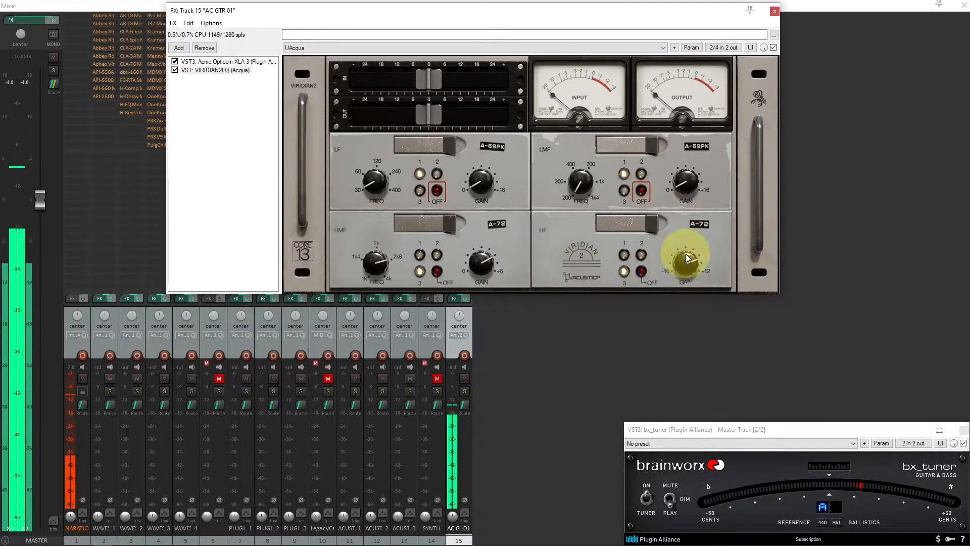
{"action": "left_click", "coordinate": [642, 254]}
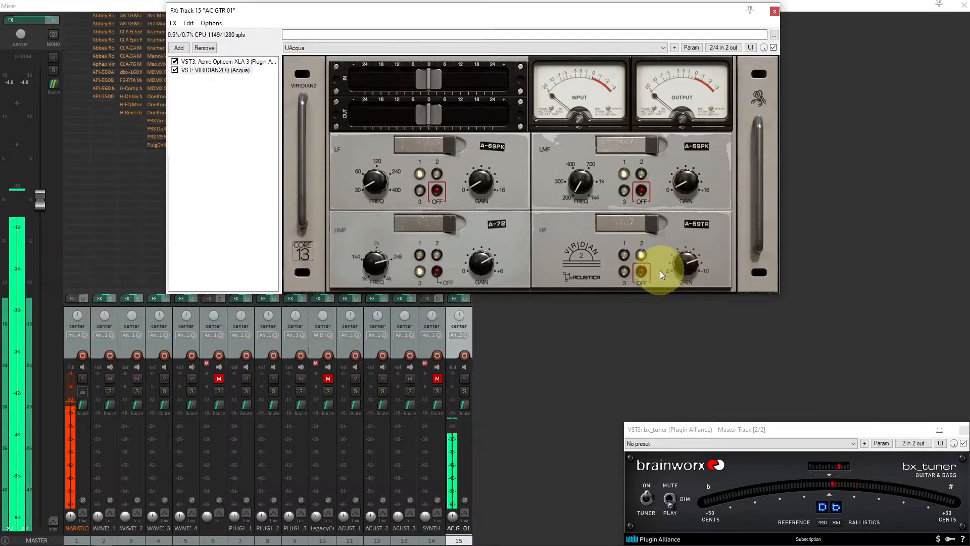
{"action": "left_click", "coordinate": [687, 257]}
{"action": "left_click_drag", "start_coordinate": [687, 254], "coordinate": [685, 346]}
{"action": "left_click_drag", "start_coordinate": [683, 269], "coordinate": [698, 165]}
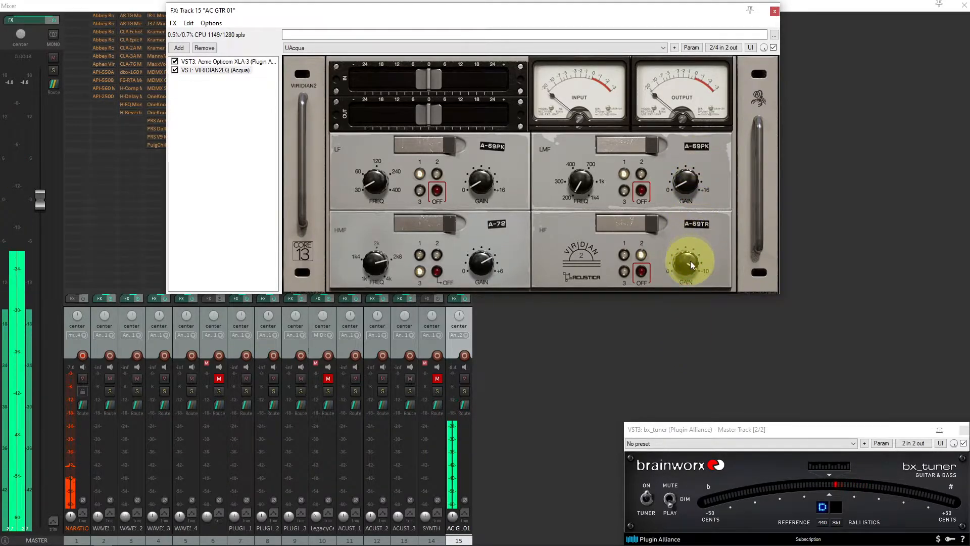
Switch the HF band to A-69PK and set its gain
{"action": "left_click", "coordinate": [626, 269]}
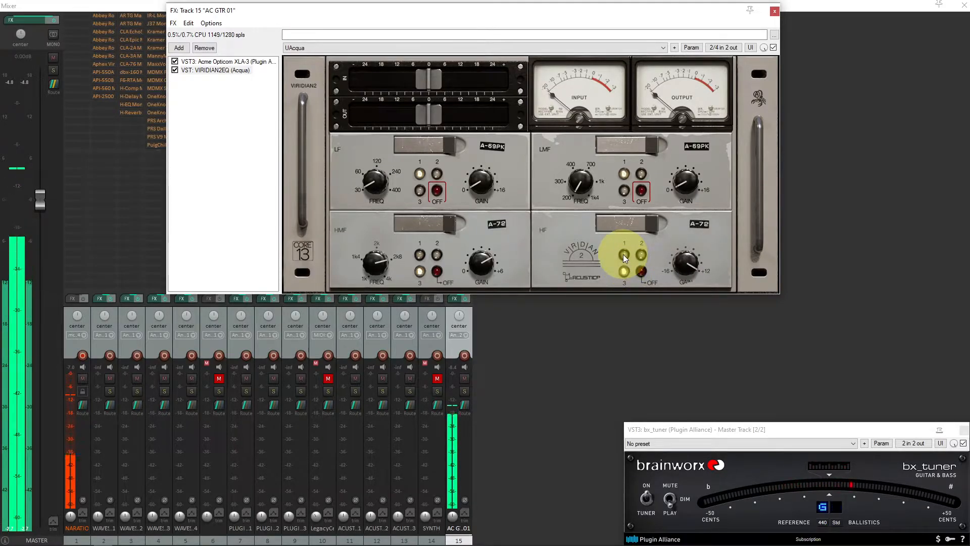
{"action": "left_click", "coordinate": [623, 254]}
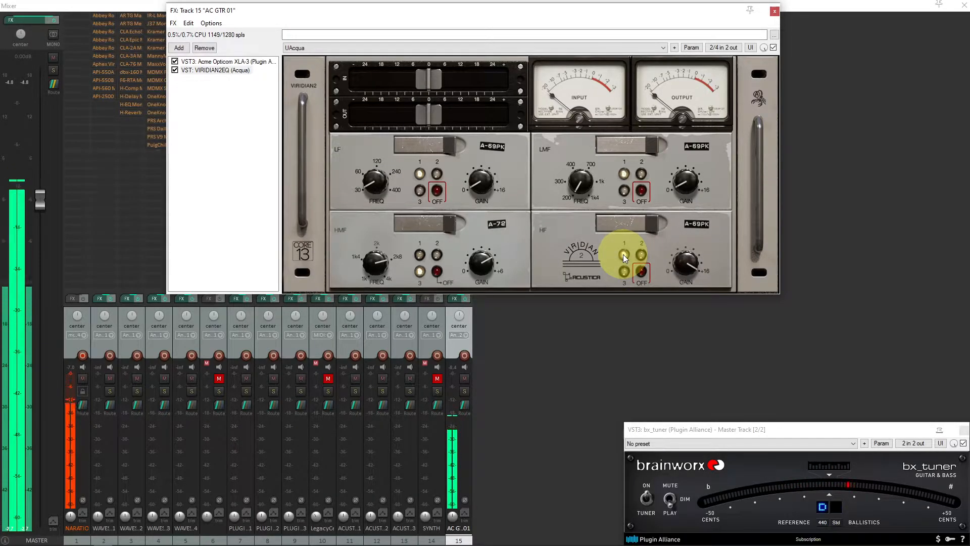
{"action": "left_click_drag", "start_coordinate": [684, 264], "coordinate": [687, 309]}
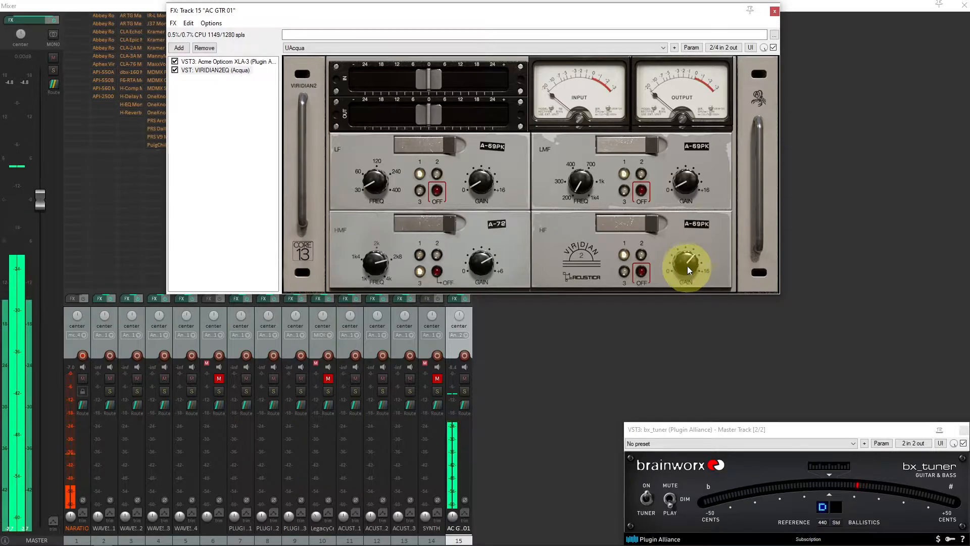
{"action": "left_click_drag", "start_coordinate": [687, 260], "coordinate": [681, 293]}
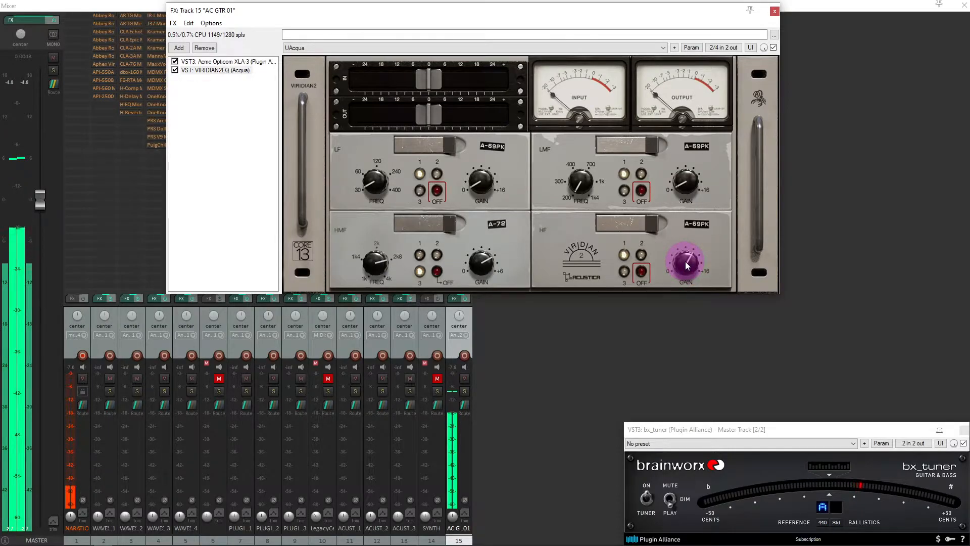
{"action": "left_click_drag", "start_coordinate": [685, 262], "coordinate": [686, 261]}
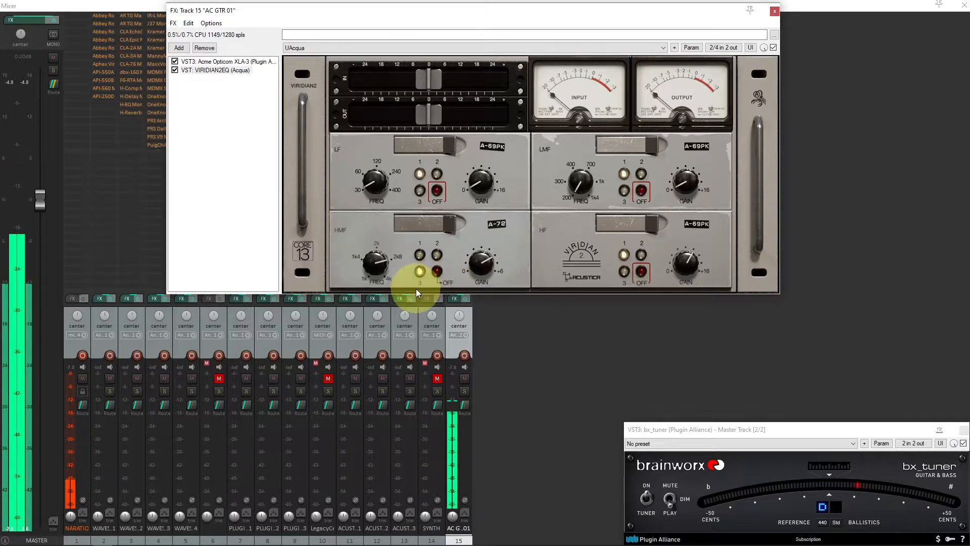
Fine-tune the HMF frequency and gain, then bypass and re-enable VIRIDIAN2EQ to compare
{"action": "left_click_drag", "start_coordinate": [381, 246], "coordinate": [384, 232]}
{"action": "mouse_move", "coordinate": [486, 262]}
{"action": "left_mouse_down"}
{"action": "mouse_move", "coordinate": [483, 309]}
{"action": "mouse_move", "coordinate": [492, 270]}
{"action": "left_mouse_up"}
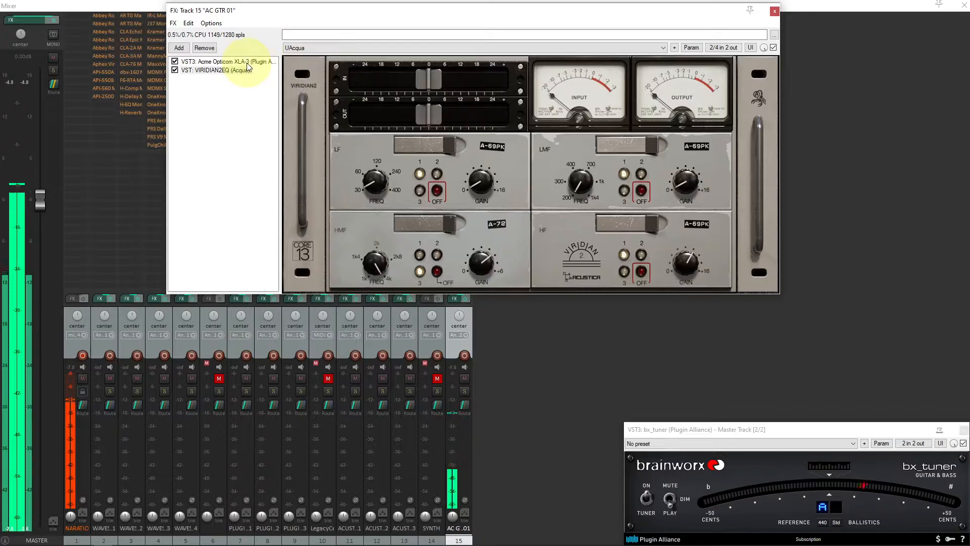
{"action": "left_click", "coordinate": [175, 70]}
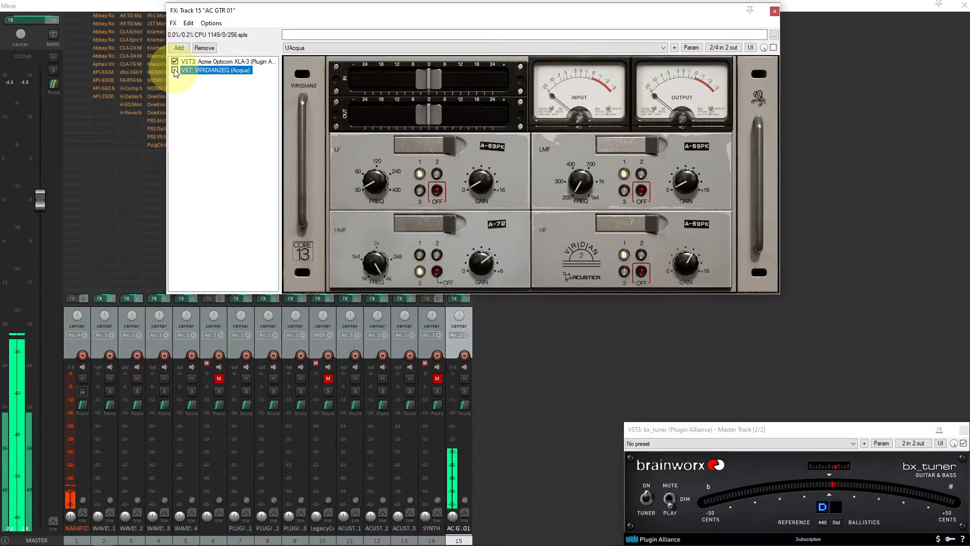
{"action": "left_click", "coordinate": [174, 70]}
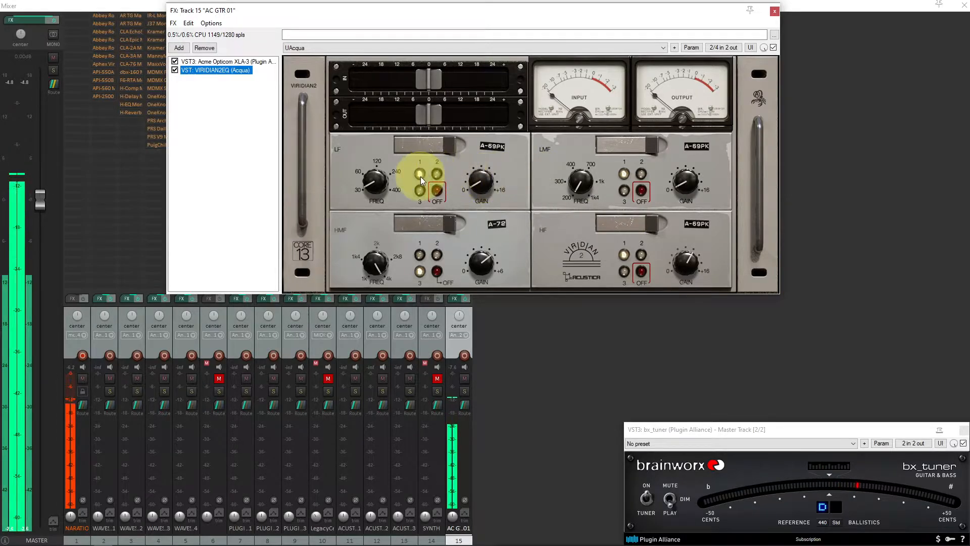
Try the LF band as A-72, A-69PK and A-69TR, settling on A-79 and adjusting its frequency and gain
{"action": "left_click_drag", "start_coordinate": [373, 187], "coordinate": [378, 158]}
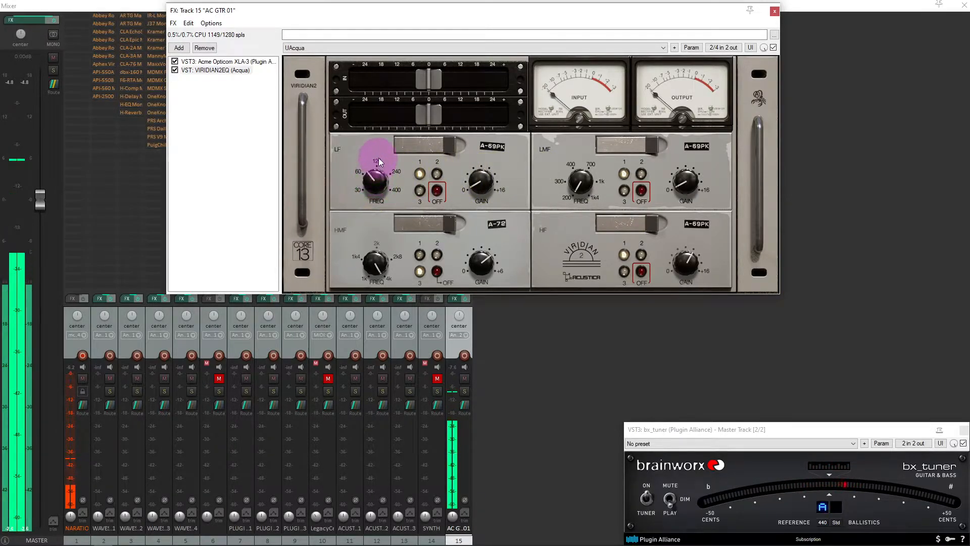
{"action": "left_click", "coordinate": [423, 190]}
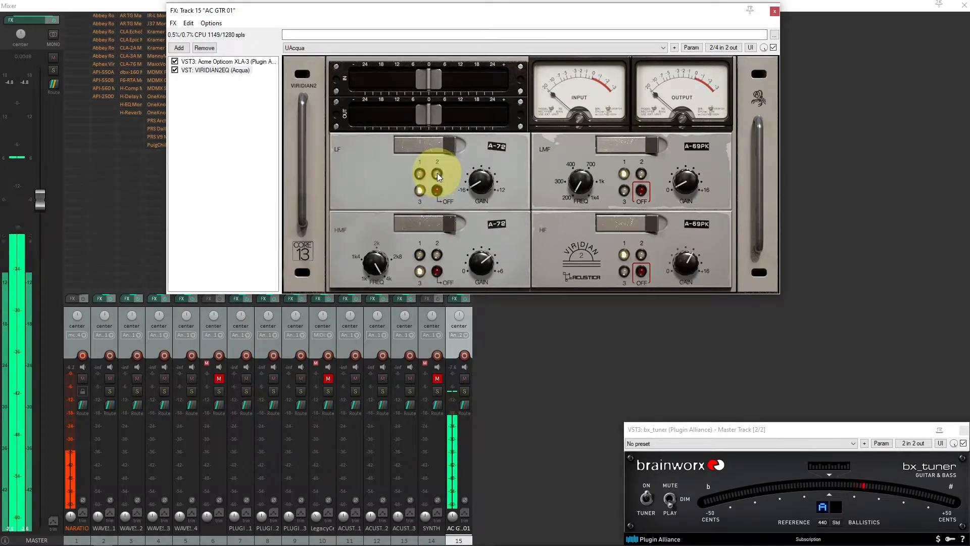
{"action": "left_click", "coordinate": [438, 173]}
{"action": "left_click", "coordinate": [420, 173]}
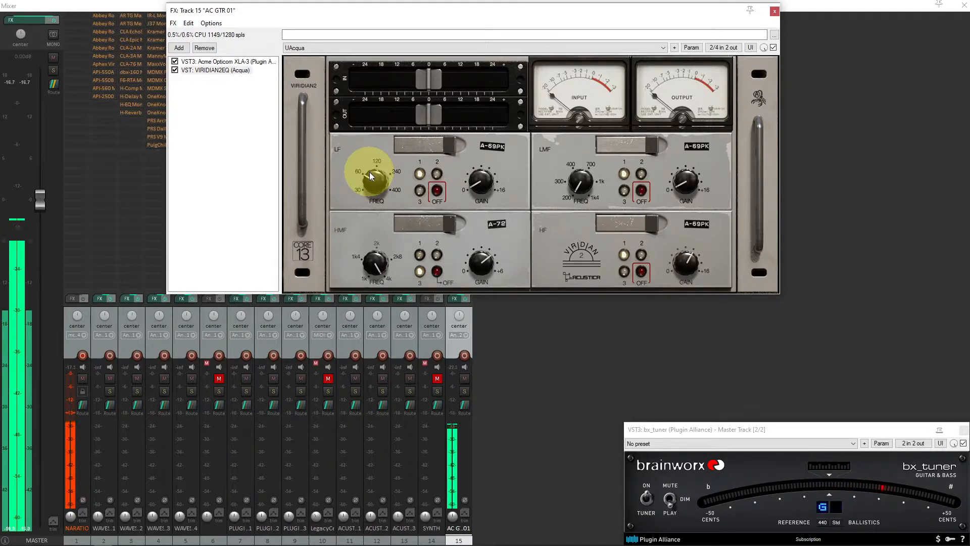
{"action": "left_click_drag", "start_coordinate": [376, 184], "coordinate": [378, 176]}
{"action": "left_click_drag", "start_coordinate": [480, 181], "coordinate": [487, 223]}
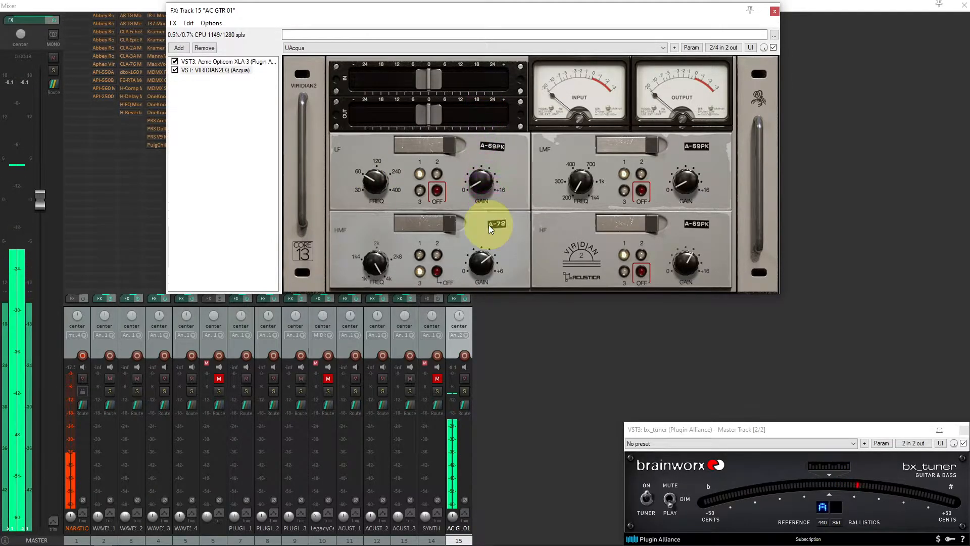
{"action": "left_click", "coordinate": [439, 175]}
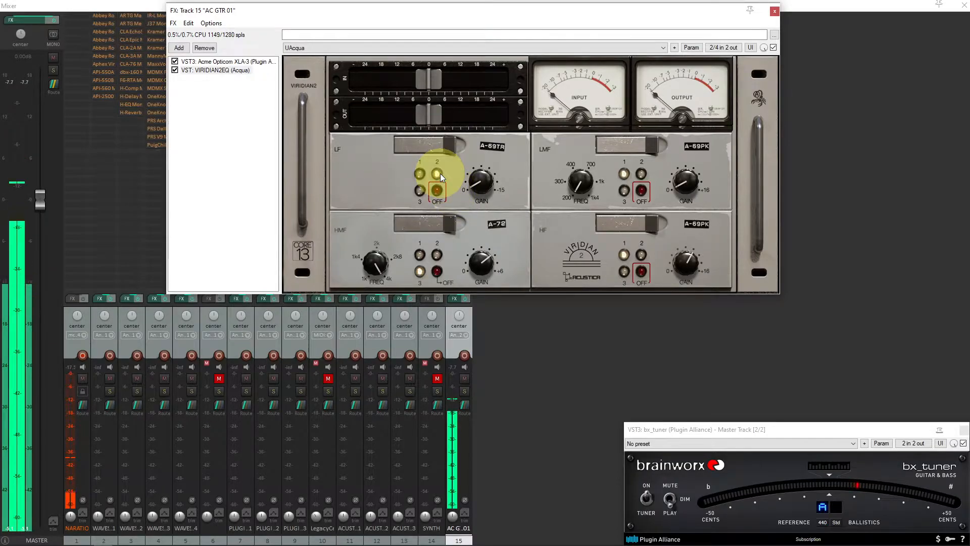
{"action": "left_click", "coordinate": [420, 190]}
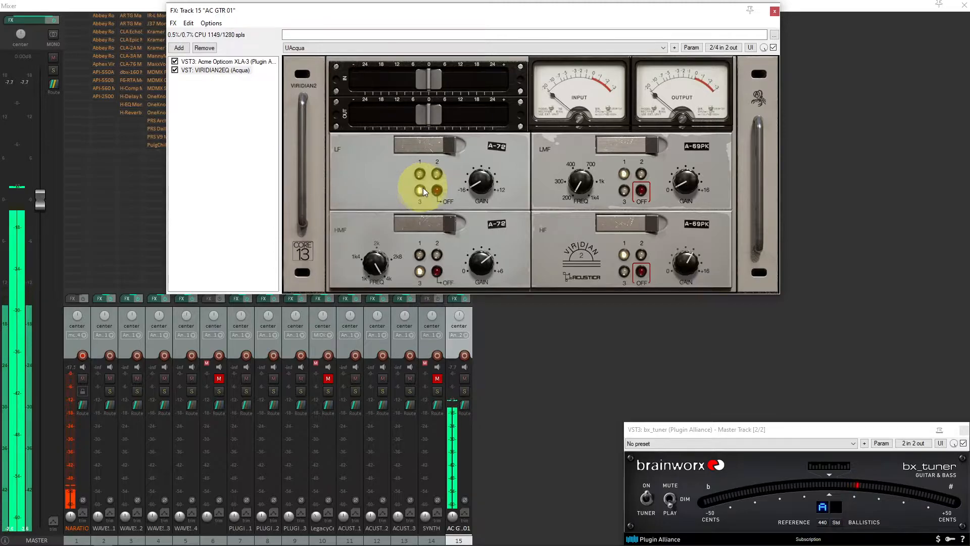
{"action": "mouse_move", "coordinate": [481, 182]}
{"action": "left_mouse_down"}
{"action": "mouse_move", "coordinate": [470, 120]}
{"action": "mouse_move", "coordinate": [481, 191]}
{"action": "left_mouse_up"}
Audition the LMF band as A-72 and A-69TR, adjusting its frequency and gain
{"action": "mouse_move", "coordinate": [589, 184]}
{"action": "left_mouse_down"}
{"action": "mouse_move", "coordinate": [585, 154]}
{"action": "mouse_move", "coordinate": [584, 169]}
{"action": "left_mouse_up"}
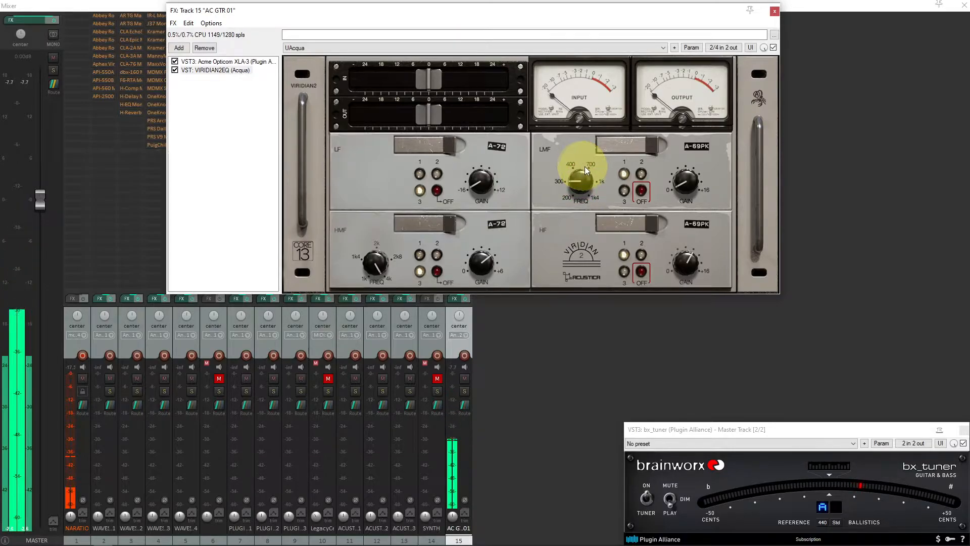
{"action": "left_click", "coordinate": [625, 191]}
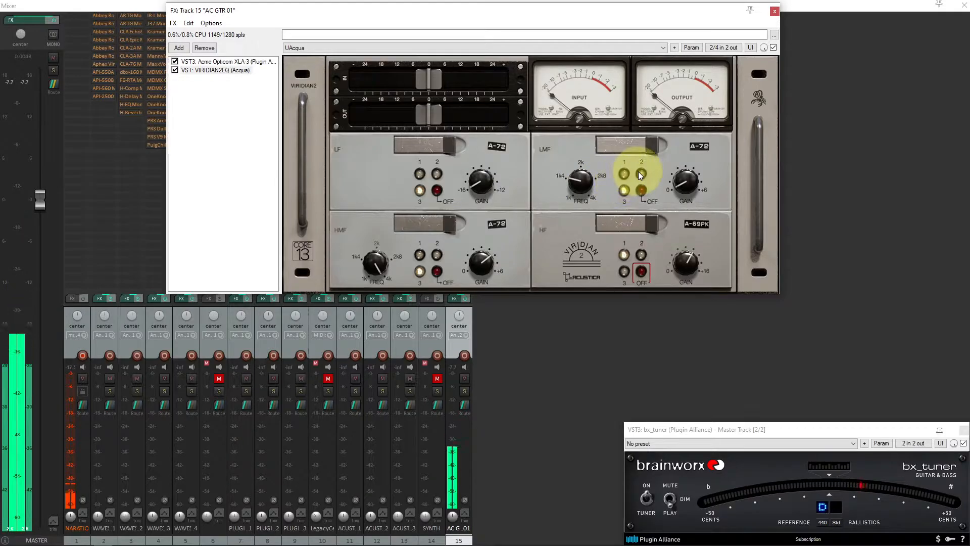
{"action": "left_click", "coordinate": [637, 172]}
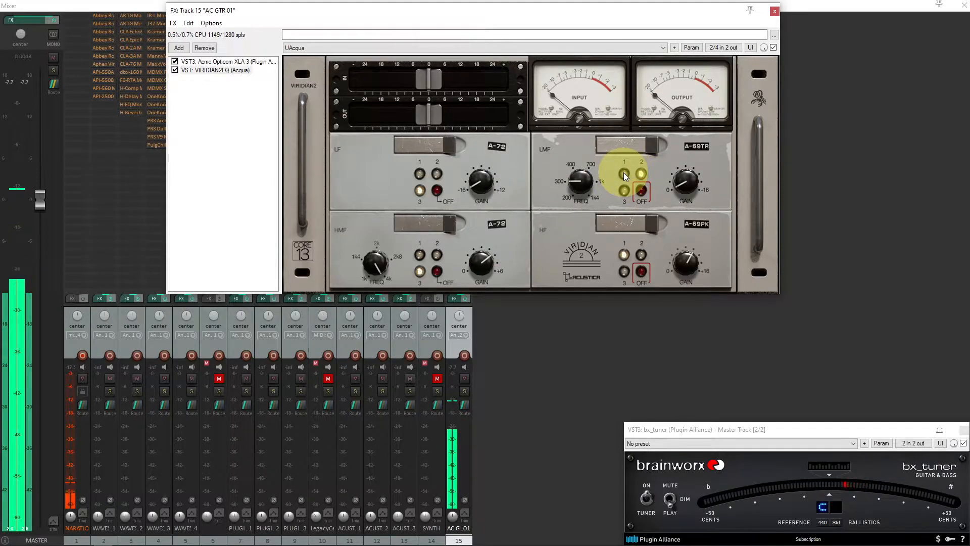
{"action": "left_click_drag", "start_coordinate": [580, 183], "coordinate": [580, 203]}
{"action": "left_click_drag", "start_coordinate": [685, 186], "coordinate": [706, 94]}
{"action": "left_click_drag", "start_coordinate": [687, 183], "coordinate": [691, 260]}
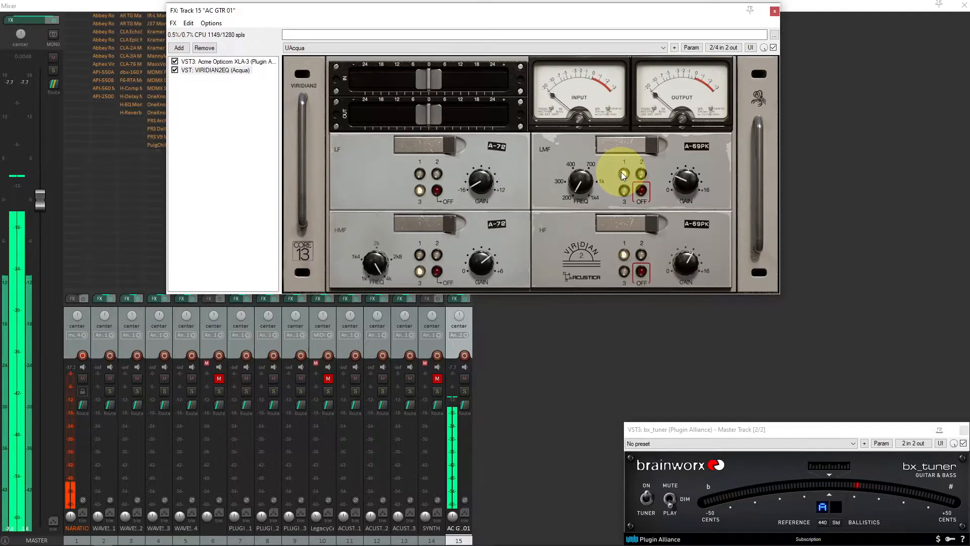
{"action": "left_click", "coordinate": [688, 191]}
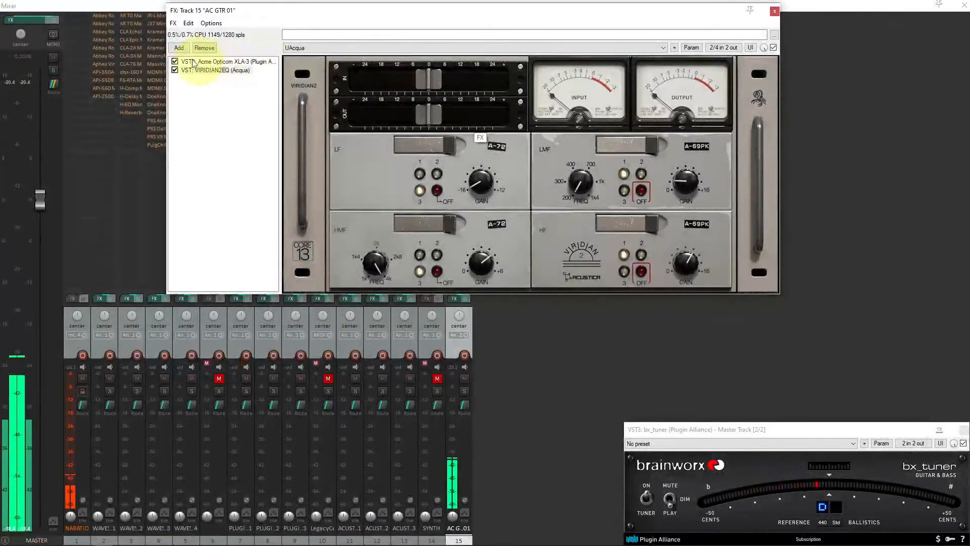
Compare the guitar with XLA-3 and VIRIDIAN2EQ bypassed and re-enabled, touching up the HF and HMF gain
{"action": "left_click", "coordinate": [175, 62]}
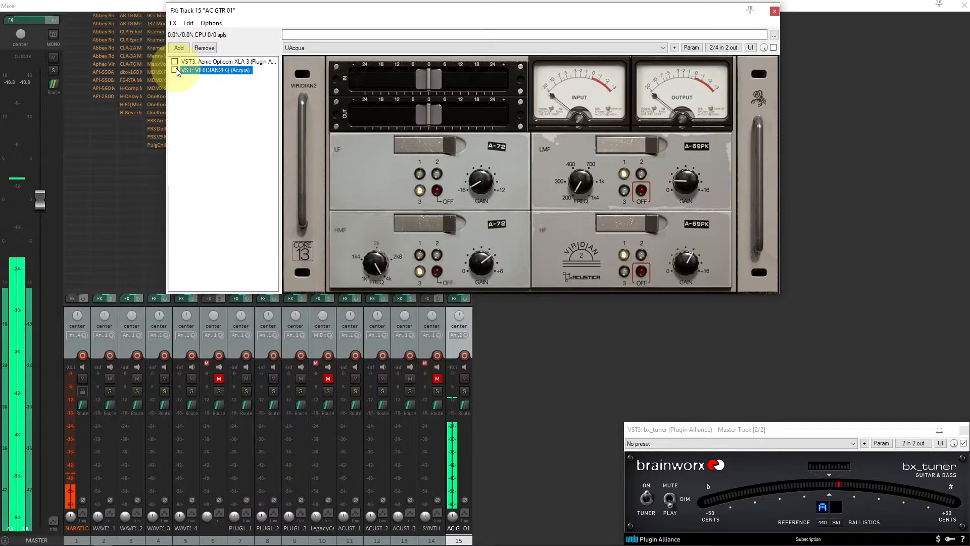
{"action": "left_click", "coordinate": [175, 70]}
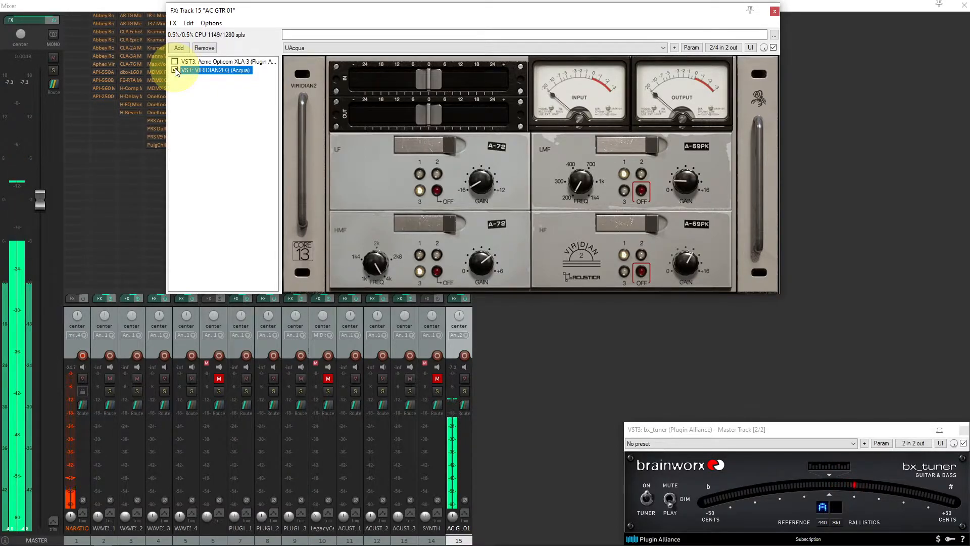
{"action": "left_click_drag", "start_coordinate": [689, 258], "coordinate": [689, 260]}
{"action": "left_click_drag", "start_coordinate": [487, 263], "coordinate": [484, 272]}
{"action": "left_click", "coordinate": [175, 61]}
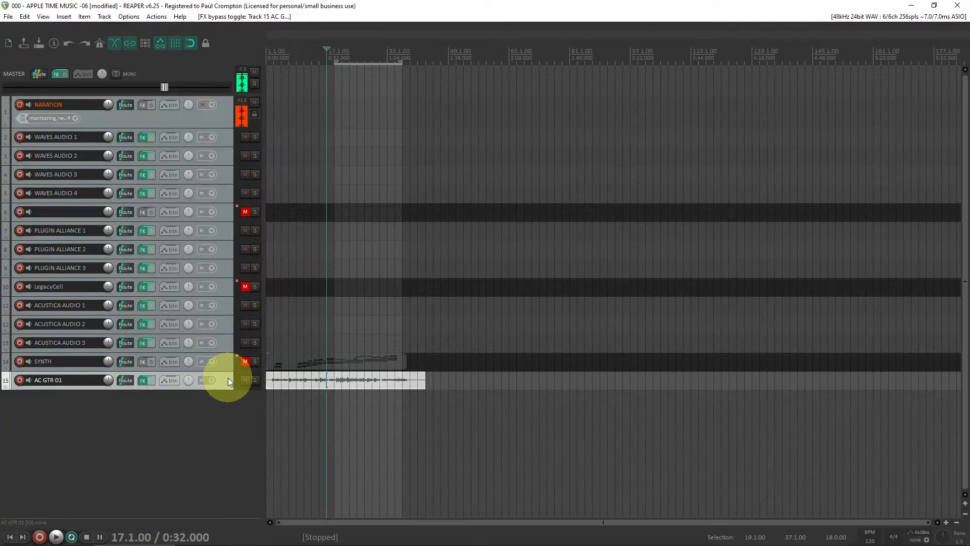
Open and inspect the FX chains on the Acustica Audio tracks and the AC GTR 01 track
{"action": "left_click", "coordinate": [224, 344]}
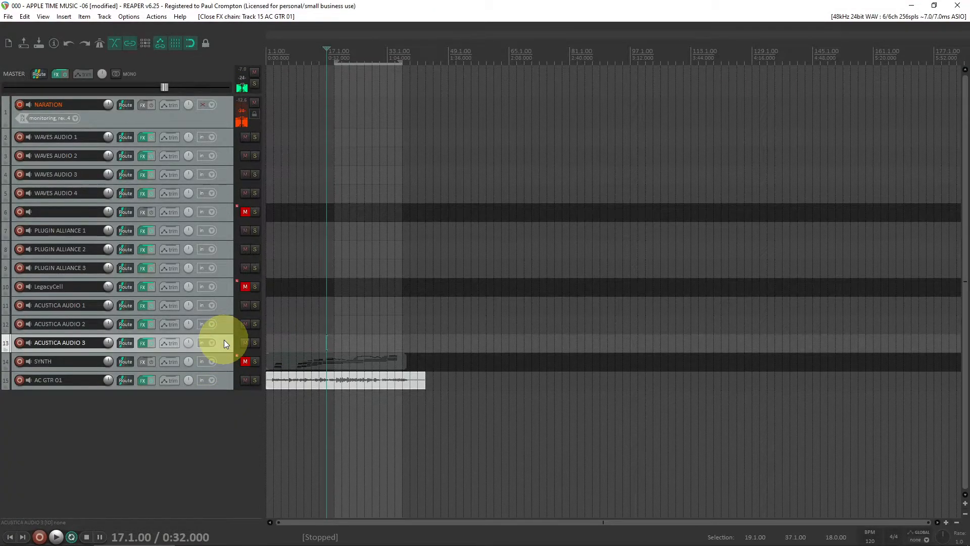
{"action": "left_click", "coordinate": [226, 323]}
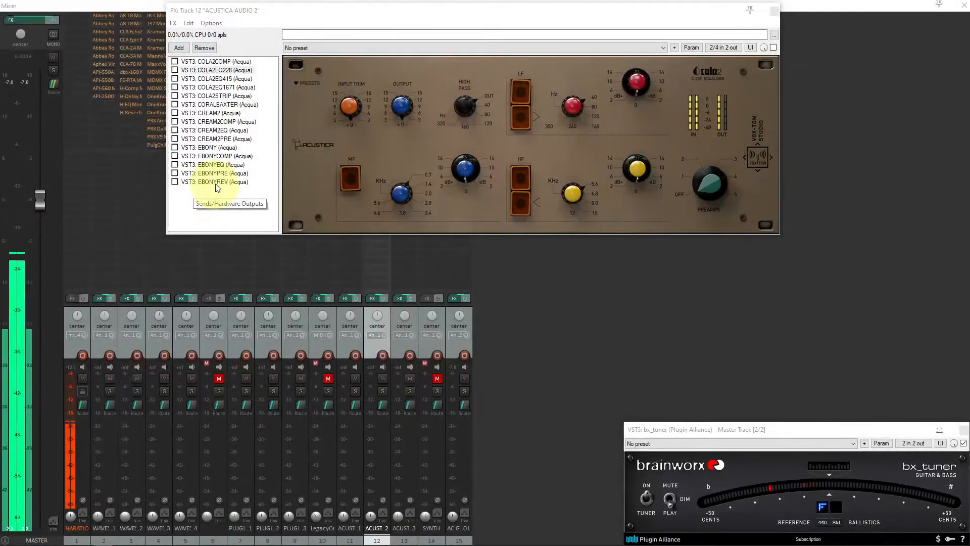
{"action": "left_click", "coordinate": [217, 182]}
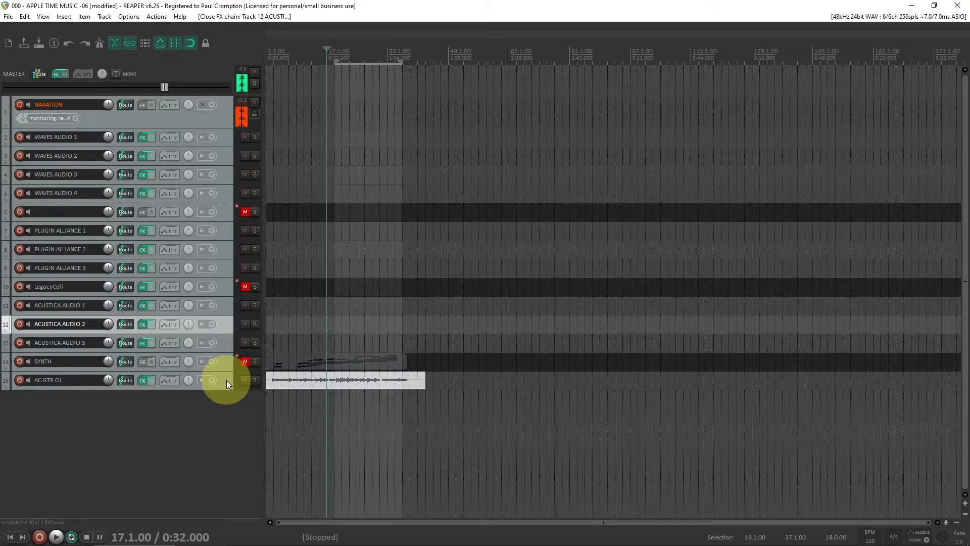
{"action": "left_click", "coordinate": [227, 380]}
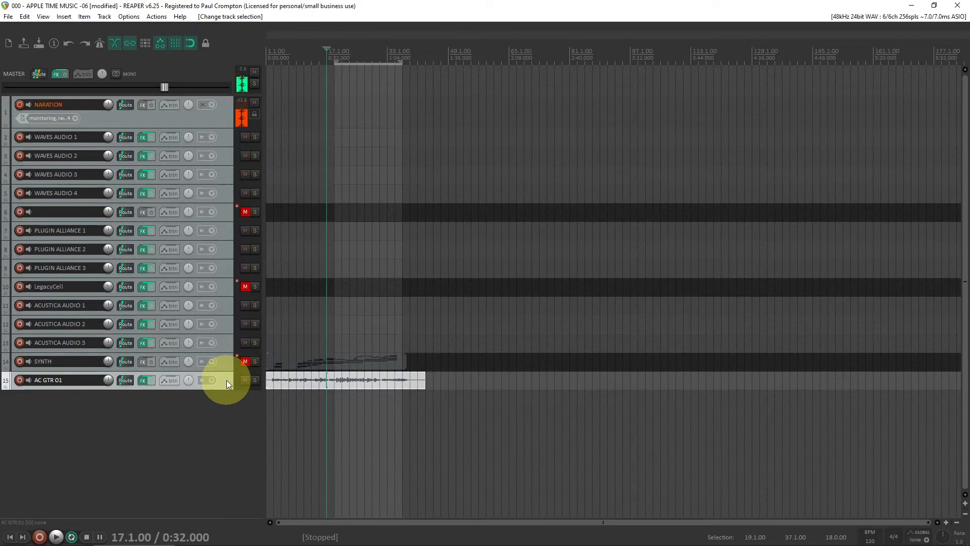
{"action": "left_click", "coordinate": [227, 349]}
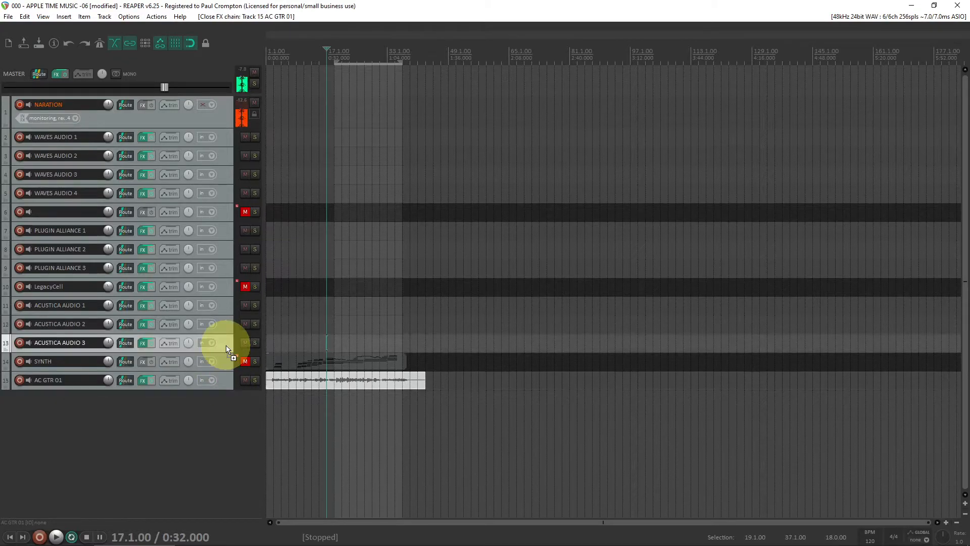
{"action": "left_click", "coordinate": [223, 384]}
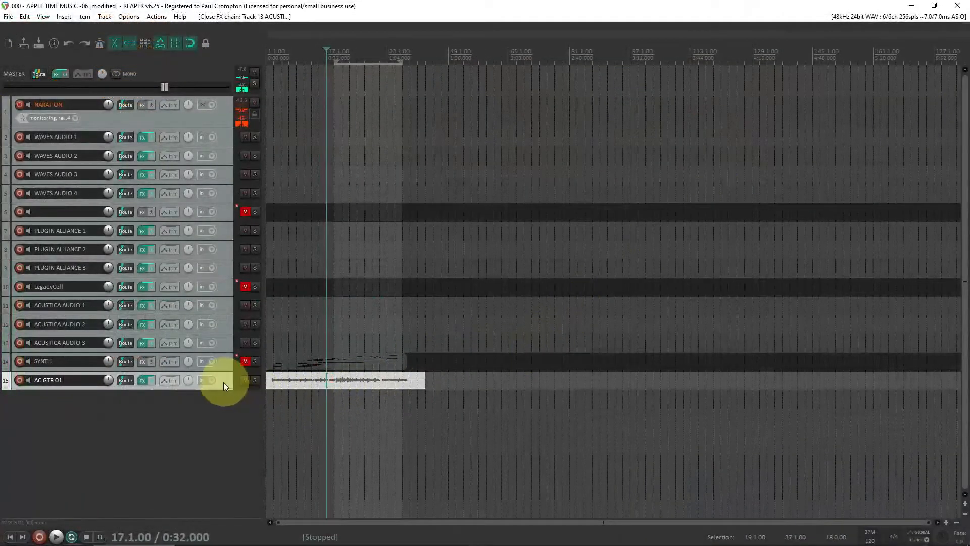
Insert a new track below AC GTR 01 and name it REV
{"action": "key", "text": "ctrl+t"}
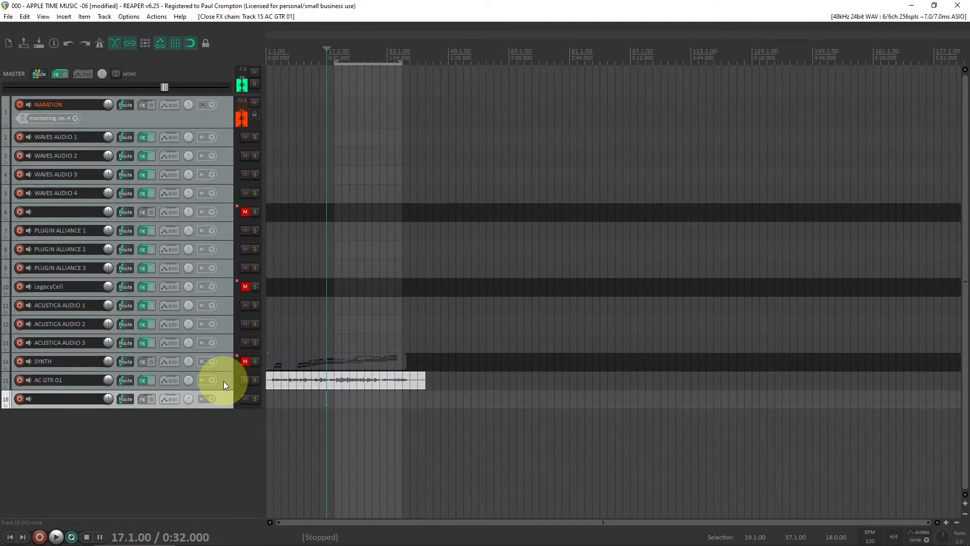
{"action": "double_click", "coordinate": [89, 399]}
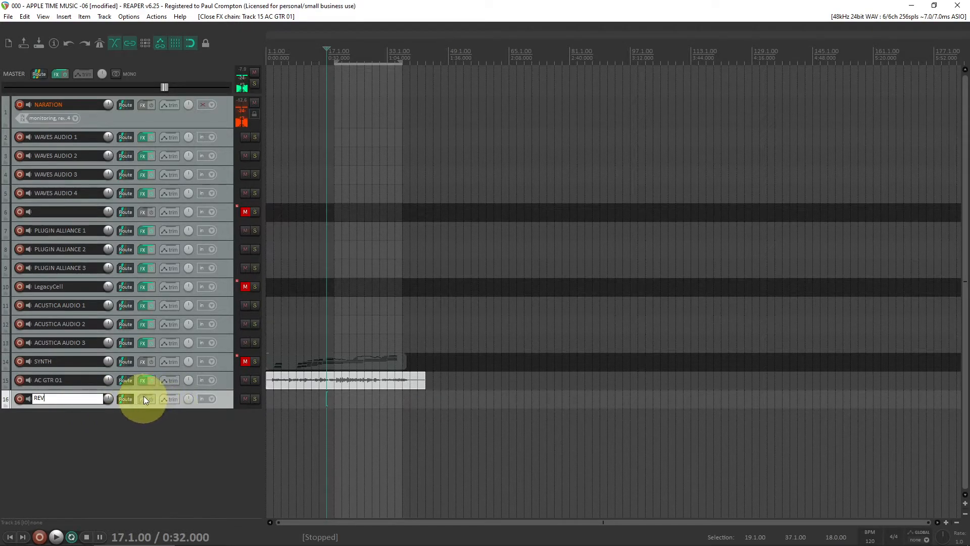
{"action": "left_click", "coordinate": [126, 389]}
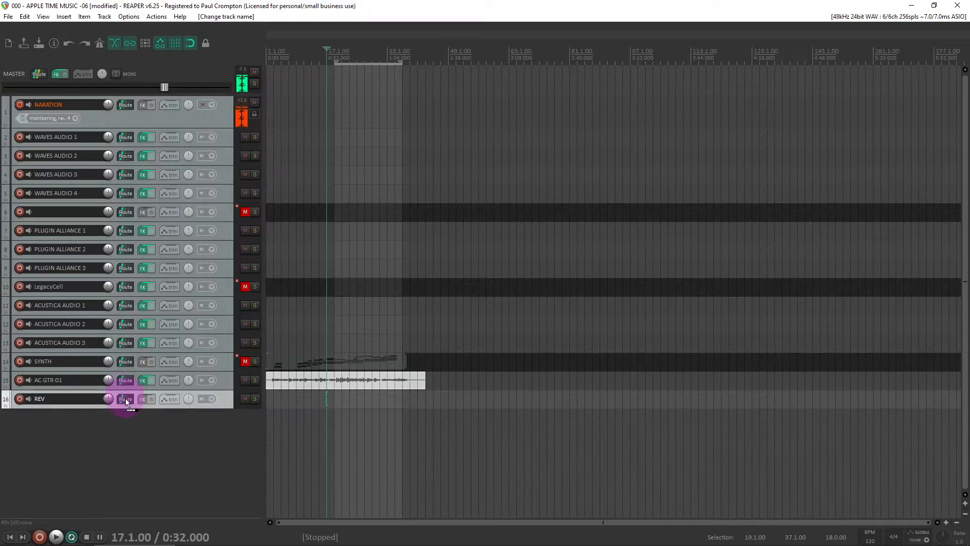
Create a send from the AC GTR 01 track to the new REV track
{"action": "left_click_drag", "start_coordinate": [125, 399], "coordinate": [126, 398]}
{"action": "left_click", "coordinate": [224, 380]}
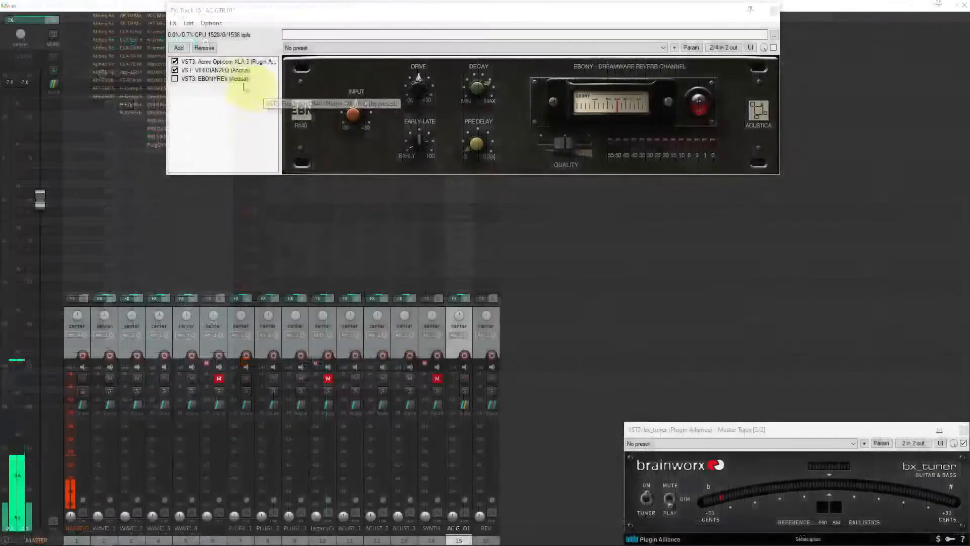
{"action": "left_click", "coordinate": [231, 79]}
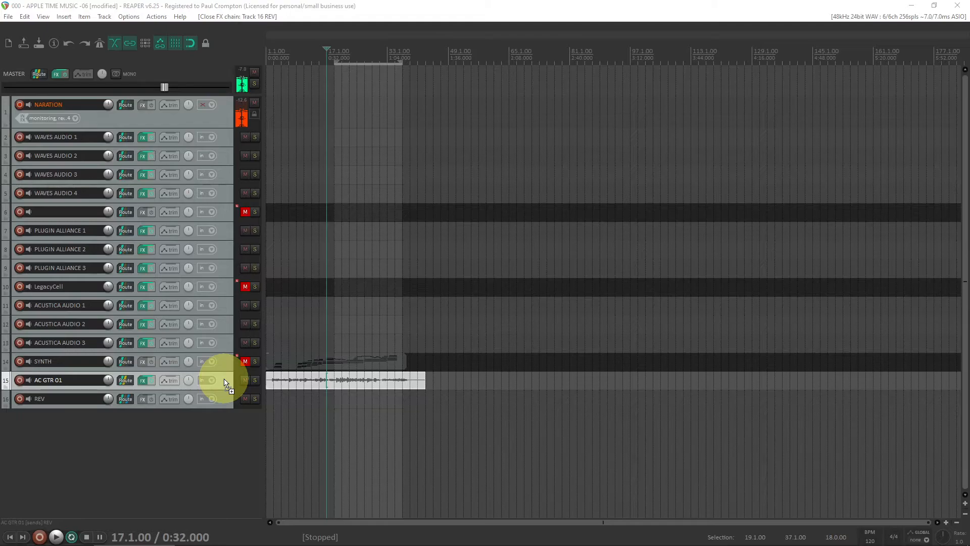
{"action": "left_click_drag", "start_coordinate": [224, 379], "coordinate": [148, 401]}
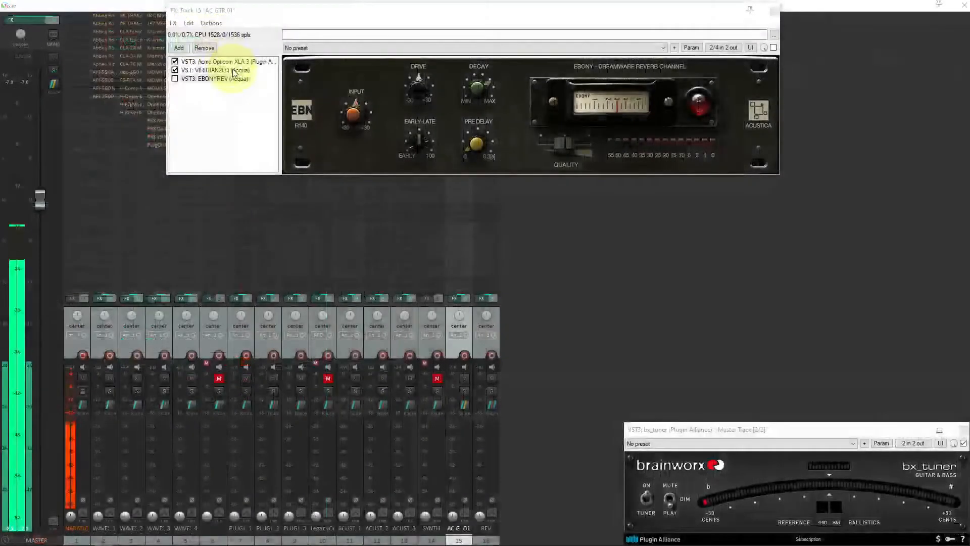
Start playback and open the REV track's FX chain holding the EBONYREV reverb
{"action": "left_click", "coordinate": [223, 70]}
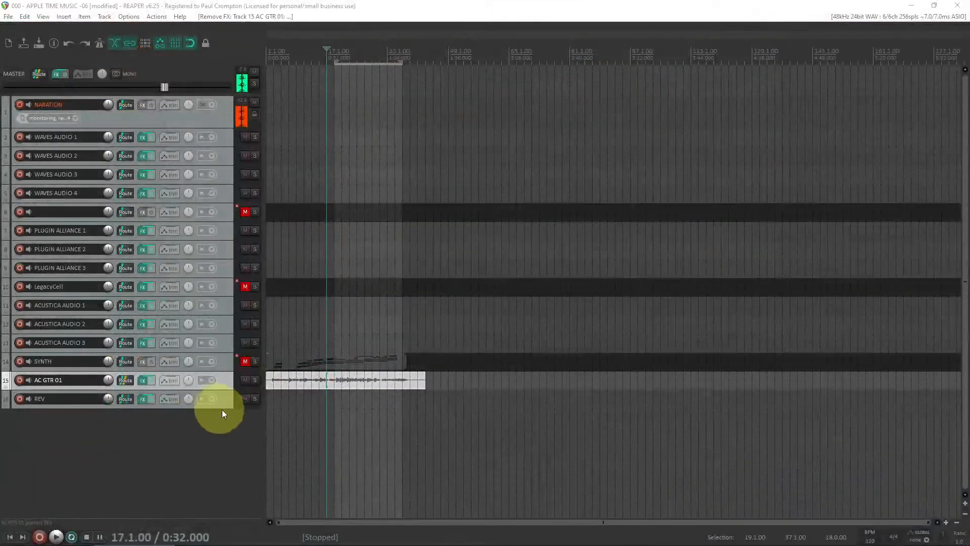
{"action": "left_click", "coordinate": [223, 399]}
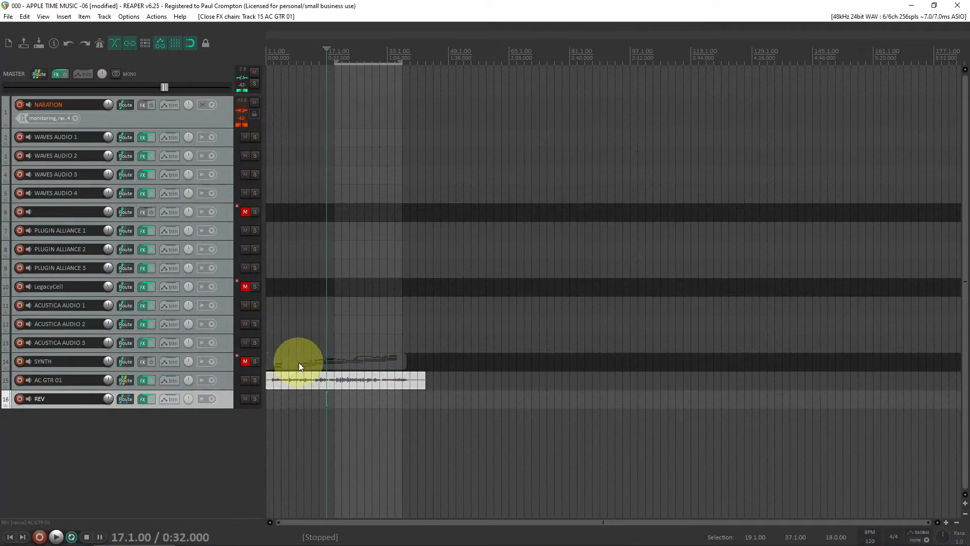
{"action": "left_click", "coordinate": [225, 377]}
{"action": "key", "text": "space"}
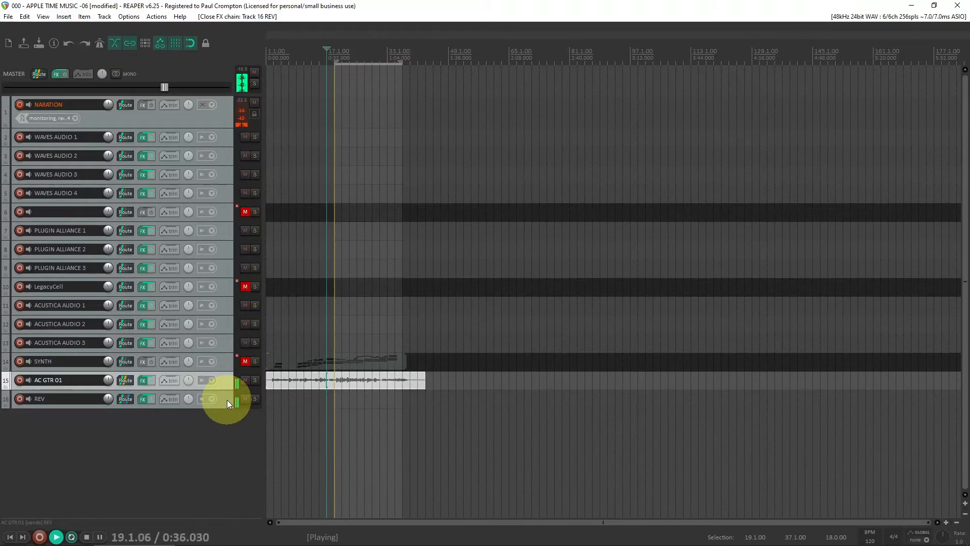
{"action": "left_click", "coordinate": [226, 399]}
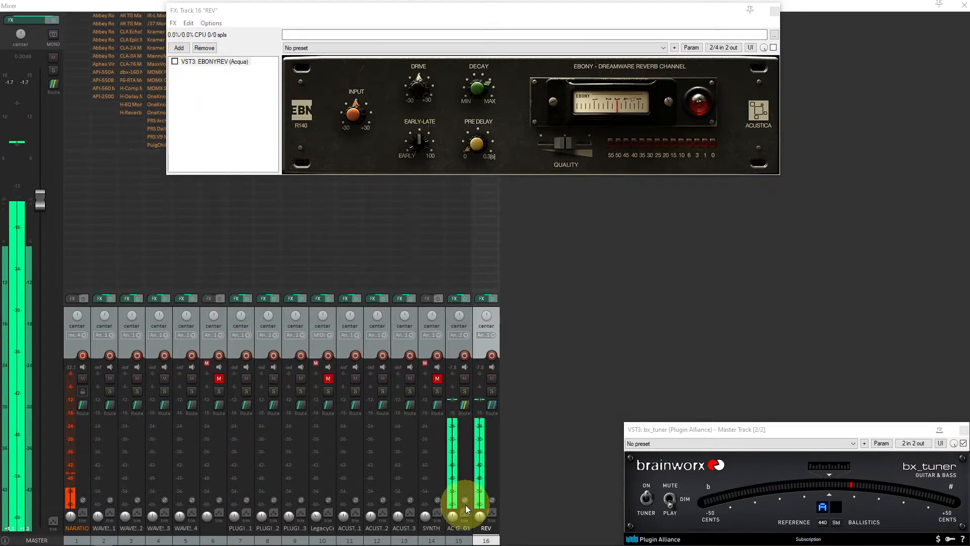
Enable EBONYREV on the REV track and raise its Quality setting
{"action": "left_click_drag", "start_coordinate": [480, 517], "coordinate": [479, 515]}
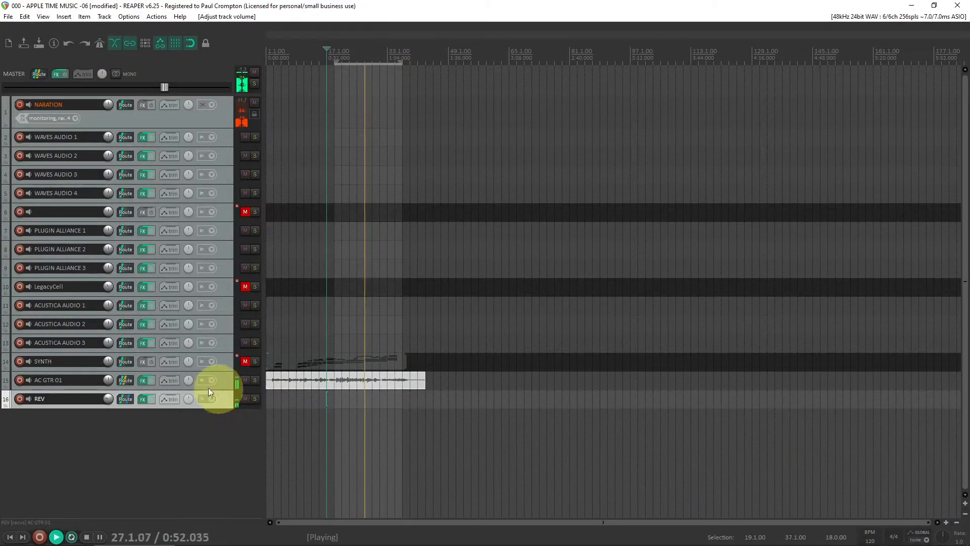
{"action": "left_click", "coordinate": [144, 399]}
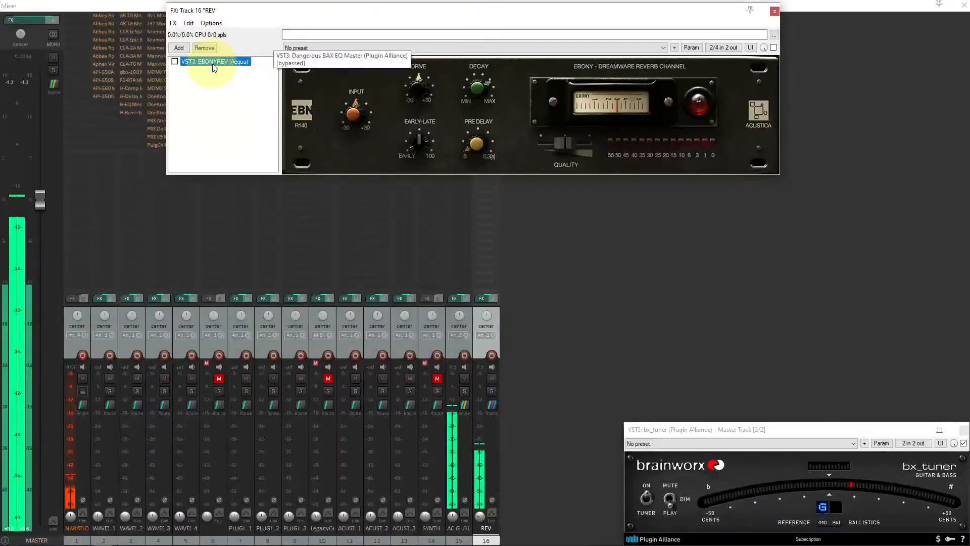
{"action": "left_click", "coordinate": [175, 61]}
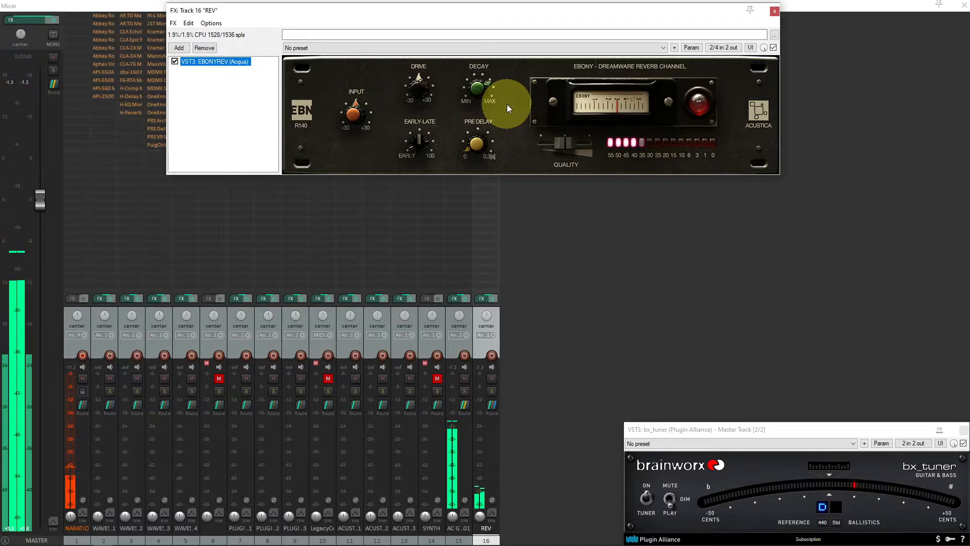
{"action": "left_click_drag", "start_coordinate": [573, 141], "coordinate": [601, 145]}
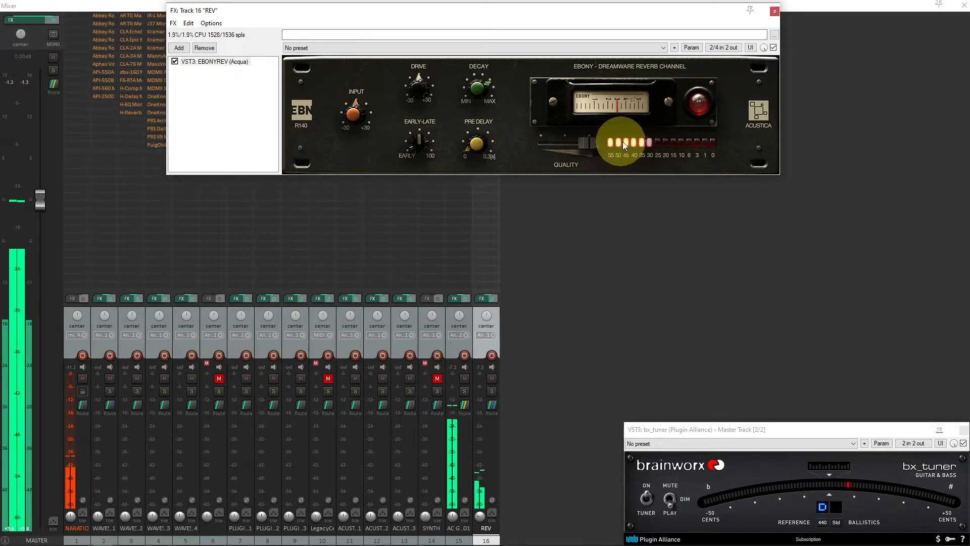
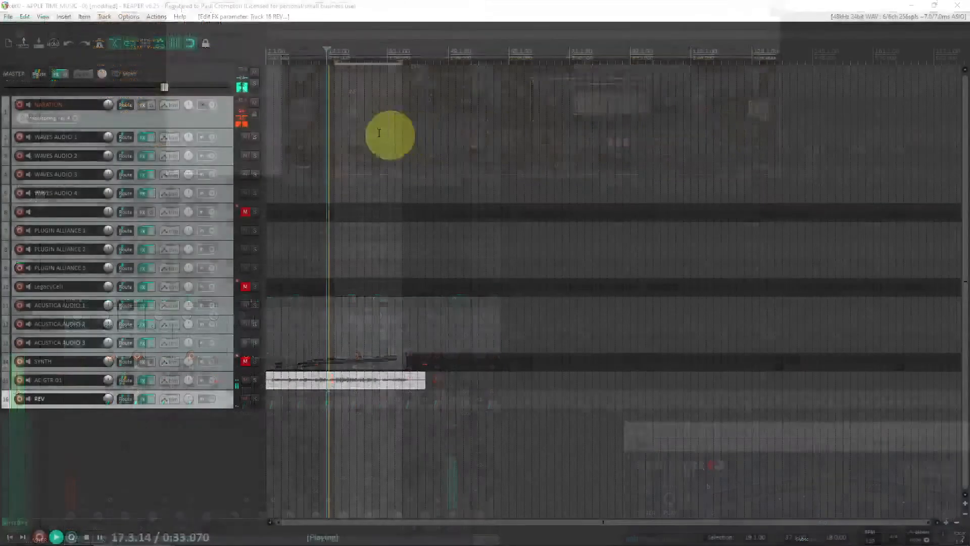
{"action": "left_click_drag", "start_coordinate": [340, 82], "coordinate": [356, 56]}
{"action": "left_click", "coordinate": [356, 56]}
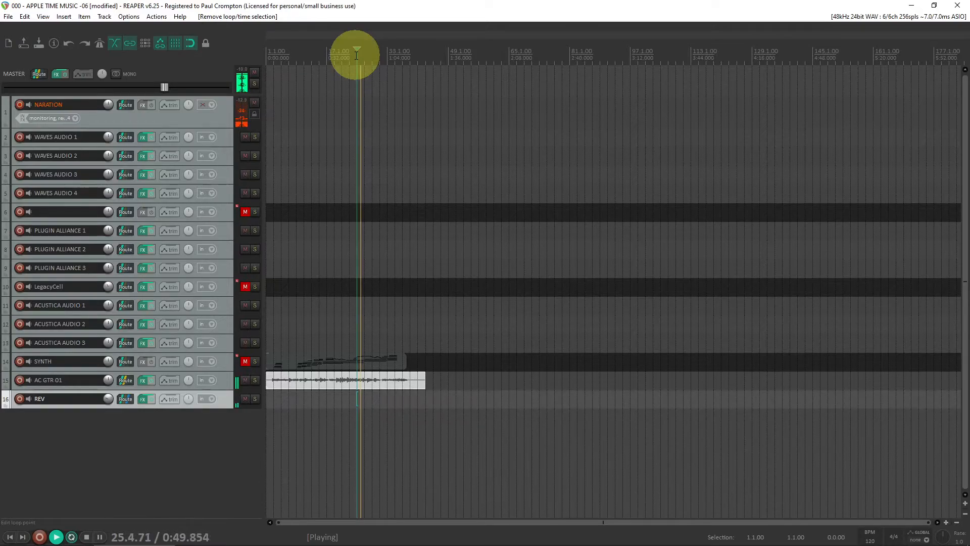
{"action": "key", "text": "Delete"}
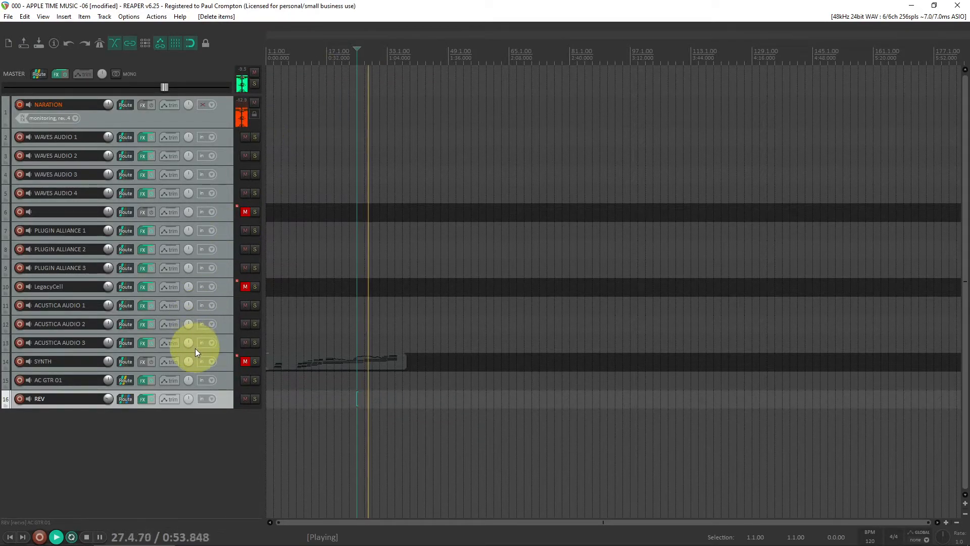
{"action": "key", "text": "ctrl+z"}
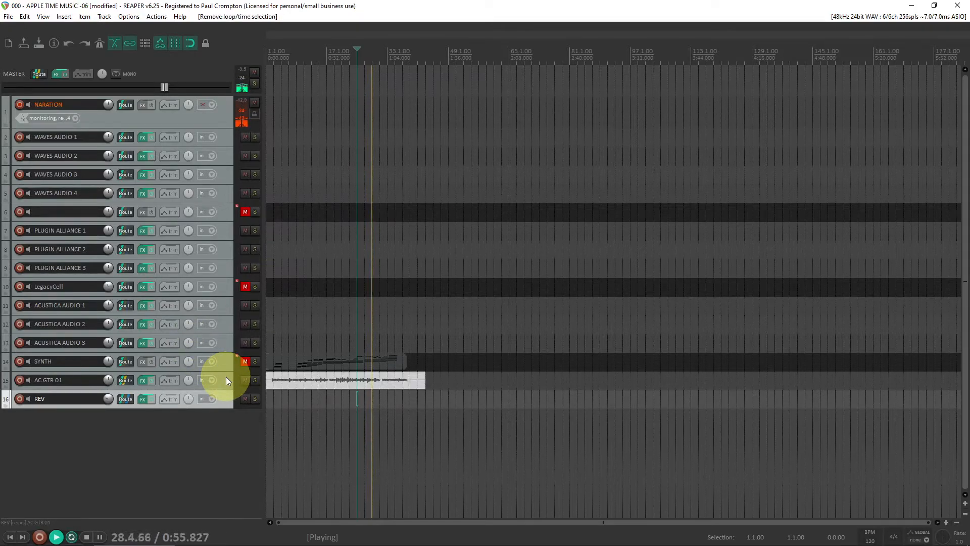
Restart playback from the beginning of the project and open the AC GTR 01 track's FX chain
{"action": "left_click", "coordinate": [305, 53]}
{"action": "key", "text": "Home"}
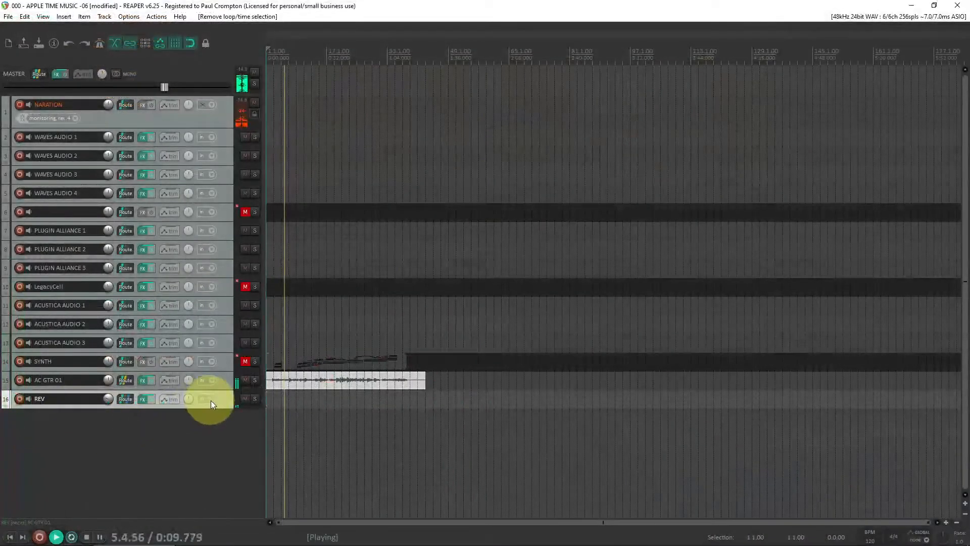
{"action": "left_click", "coordinate": [225, 378]}
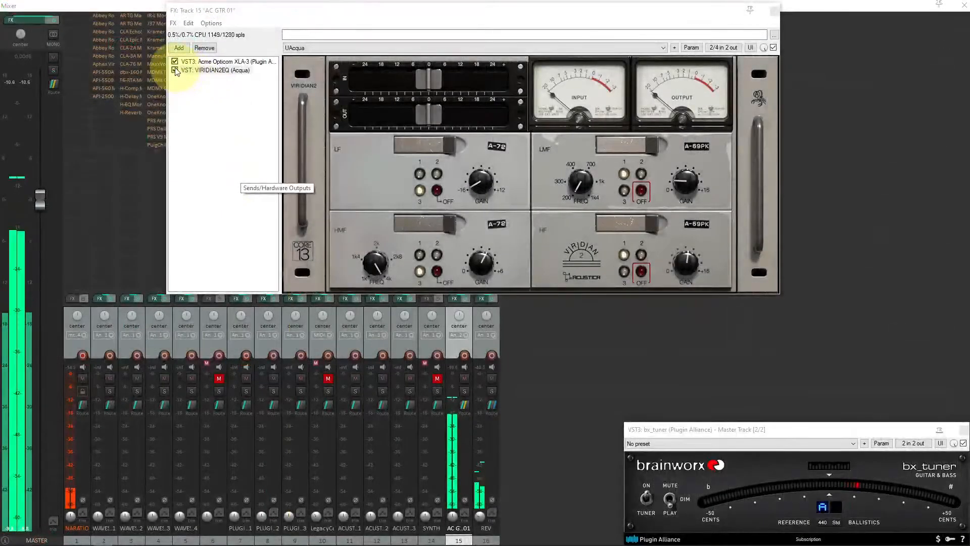
{"action": "left_click", "coordinate": [176, 70]}
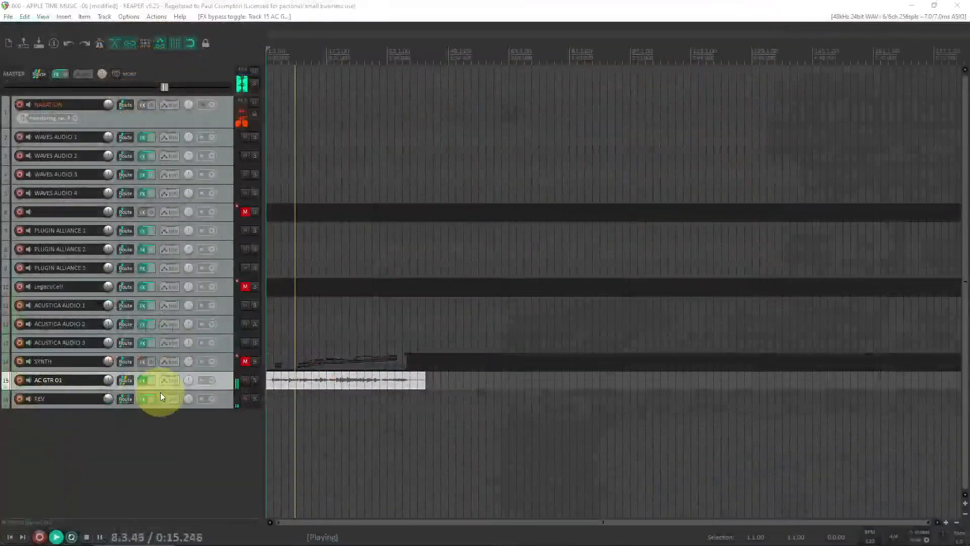
Toggle the XLA-3 and VIRIDIAN2EQ plugins off and on to compare the guitar with and without processing
{"action": "left_click", "coordinate": [150, 397]}
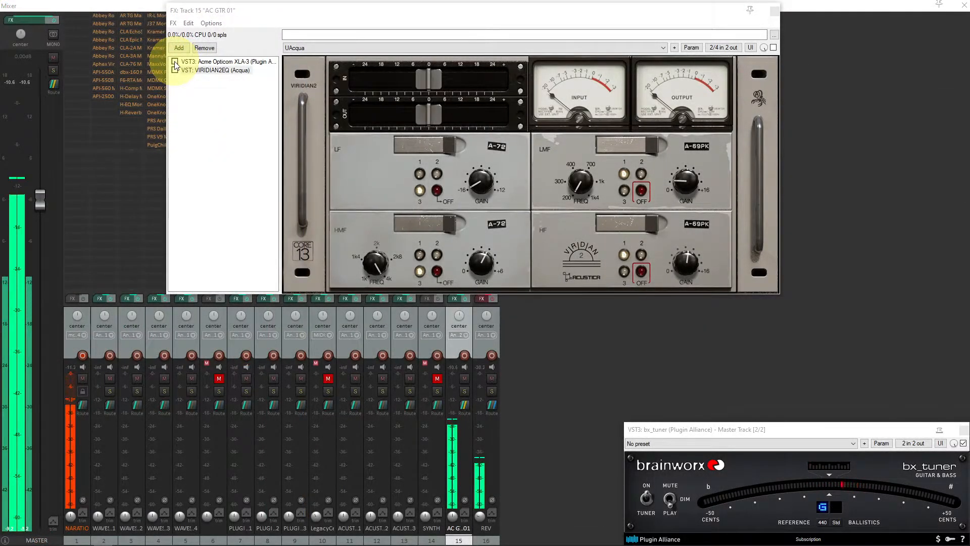
{"action": "left_click", "coordinate": [175, 62]}
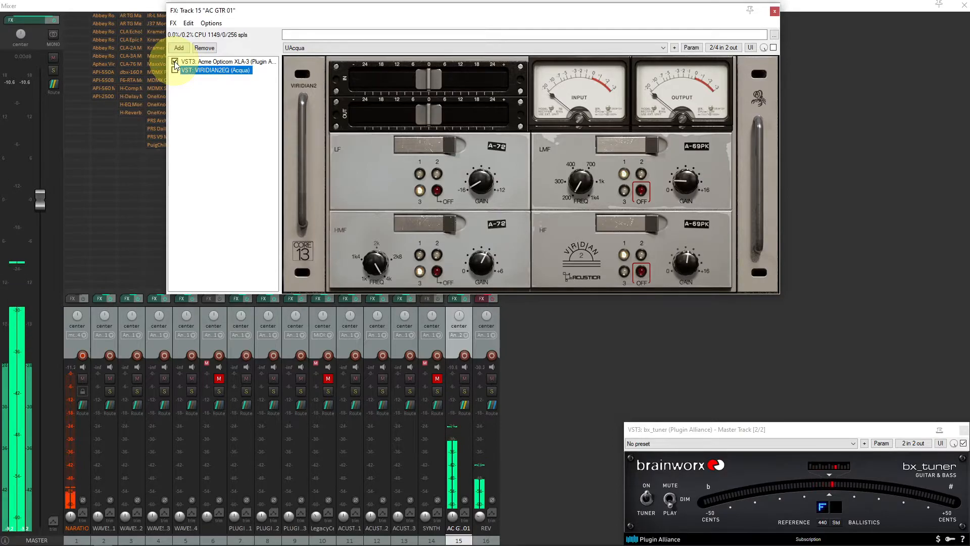
{"action": "left_click", "coordinate": [192, 62]}
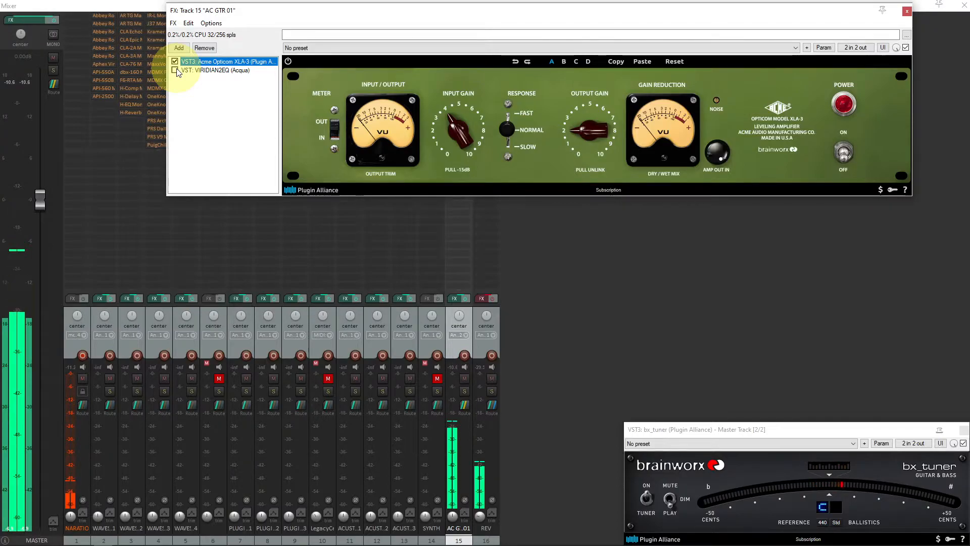
{"action": "left_click", "coordinate": [175, 71]}
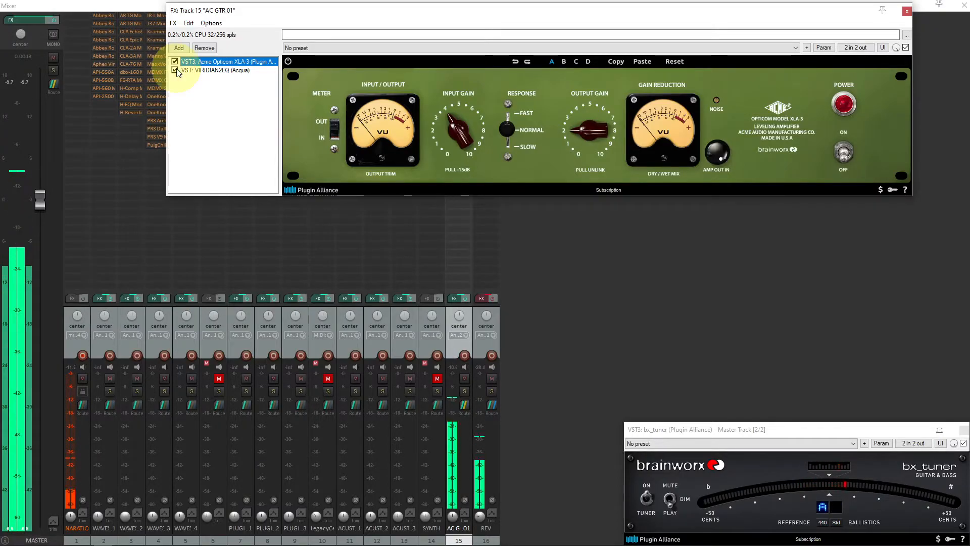
{"action": "left_click", "coordinate": [212, 70]}
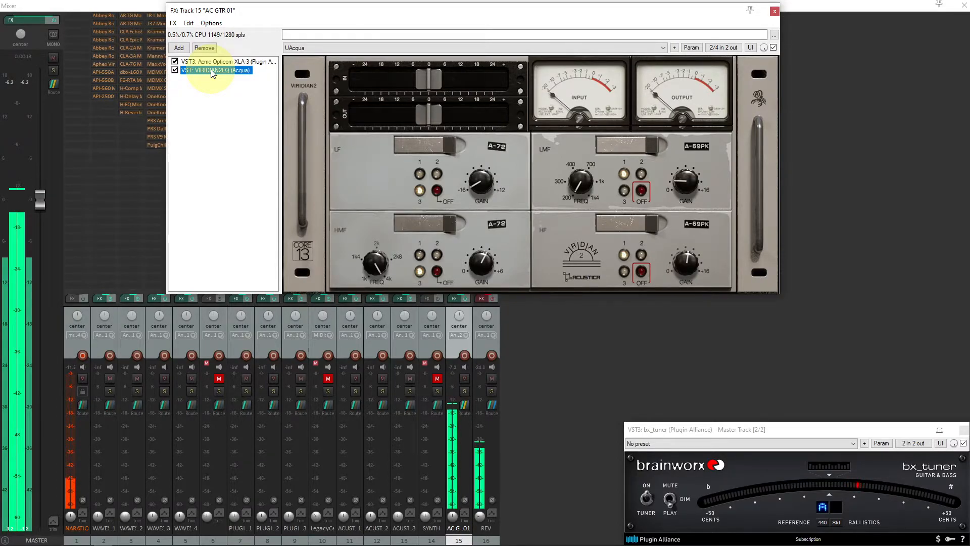
{"action": "left_click_drag", "start_coordinate": [426, 116], "coordinate": [413, 114]}
{"action": "left_click", "coordinate": [175, 70]}
{"action": "left_click", "coordinate": [175, 70]}
{"action": "left_click", "coordinate": [205, 63]}
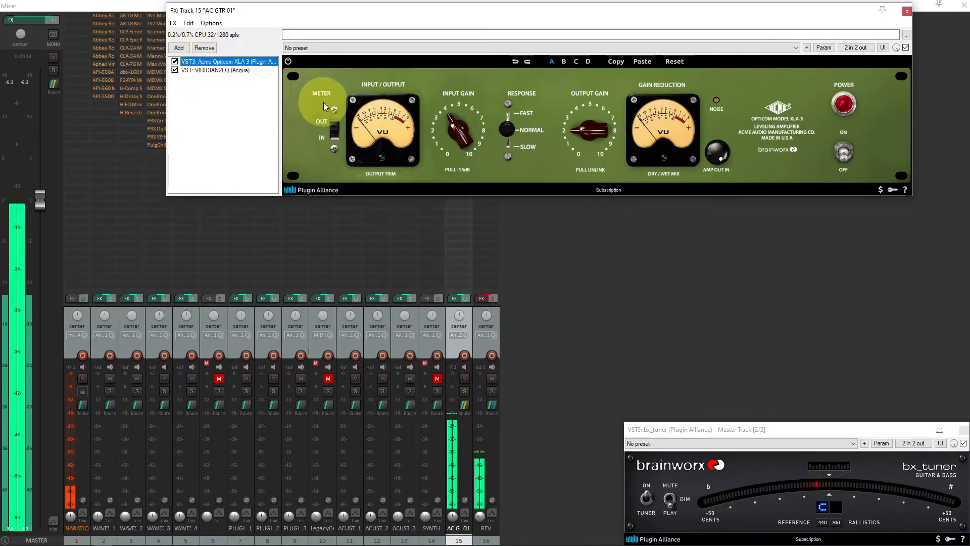
Toggle the REV track's effects off and on to compare the guitar with and without reverb
{"action": "left_click", "coordinate": [444, 133]}
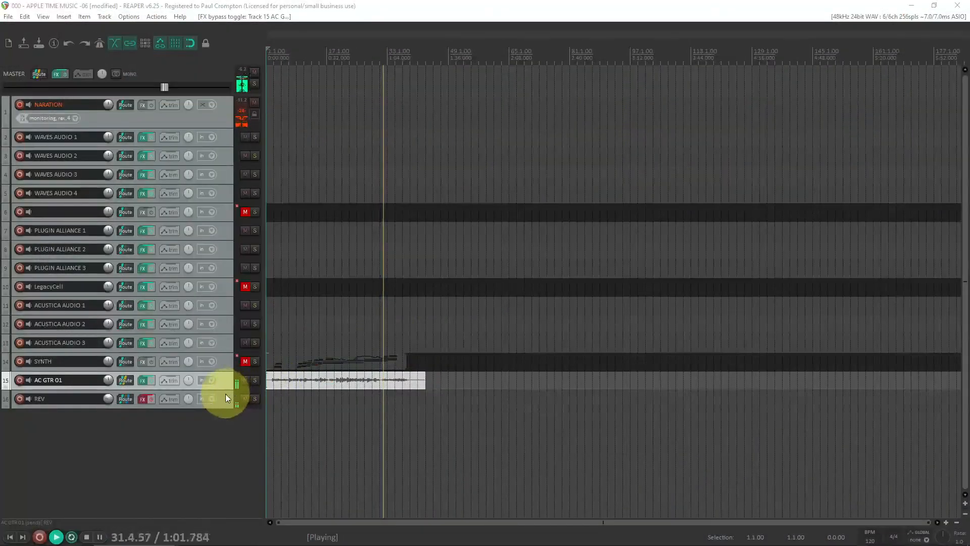
{"action": "left_click", "coordinate": [224, 395]}
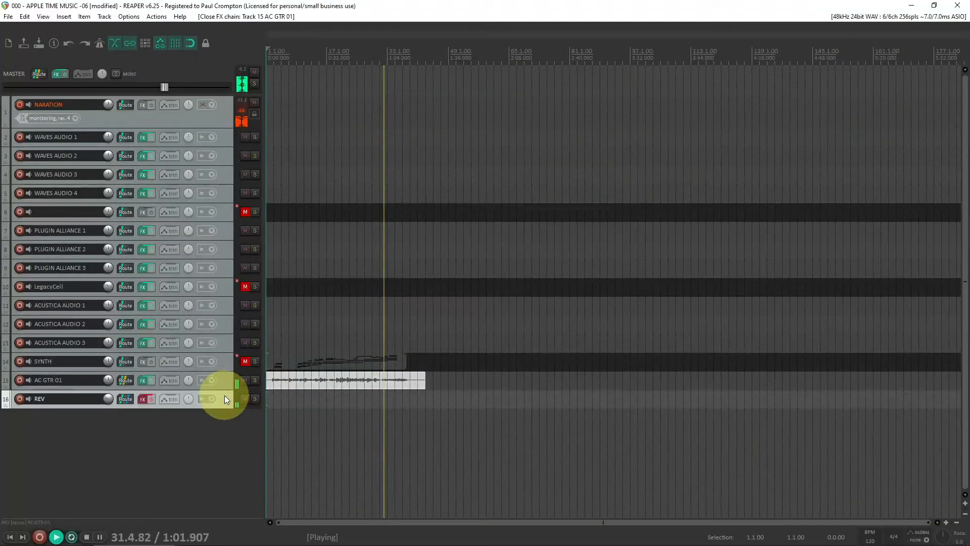
{"action": "left_click", "coordinate": [151, 399]}
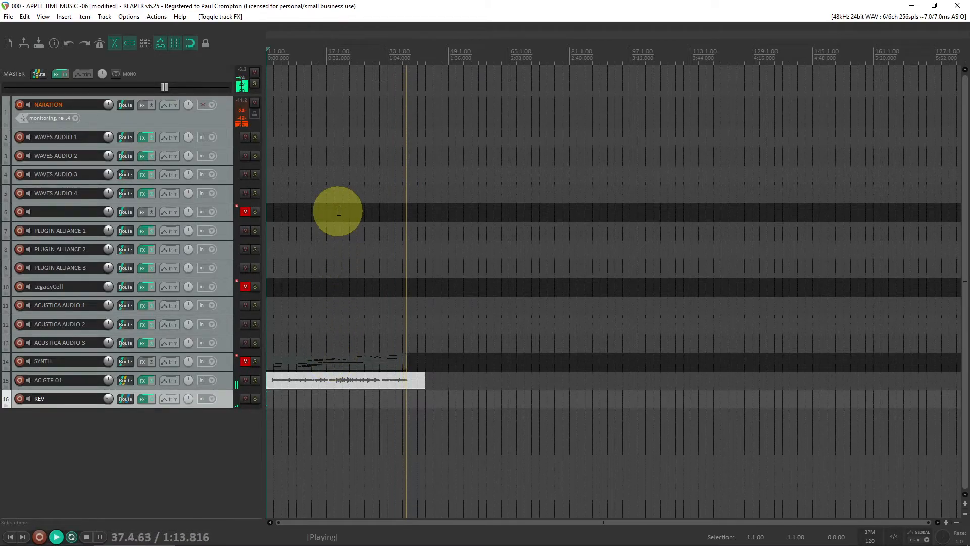
Stop playback, open the REV track's FX chain, and switch from EBONYREV to the H-Reverb Mono plugin
{"action": "left_click", "coordinate": [340, 60]}
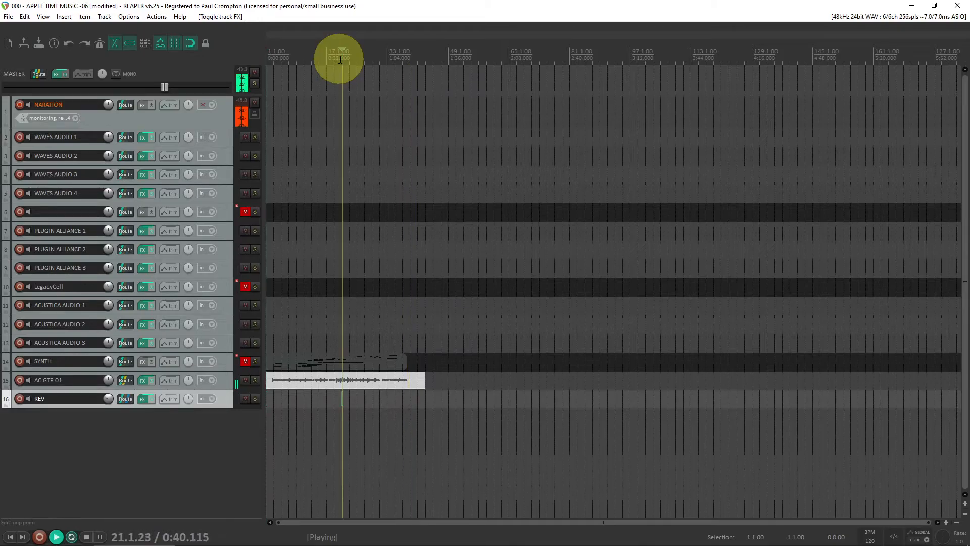
{"action": "key", "text": "space"}
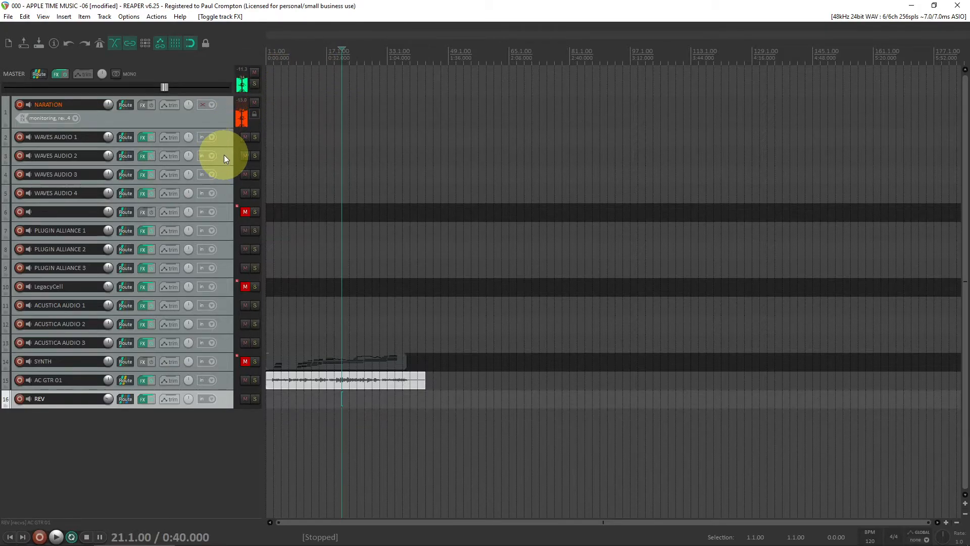
{"action": "left_click", "coordinate": [228, 142]}
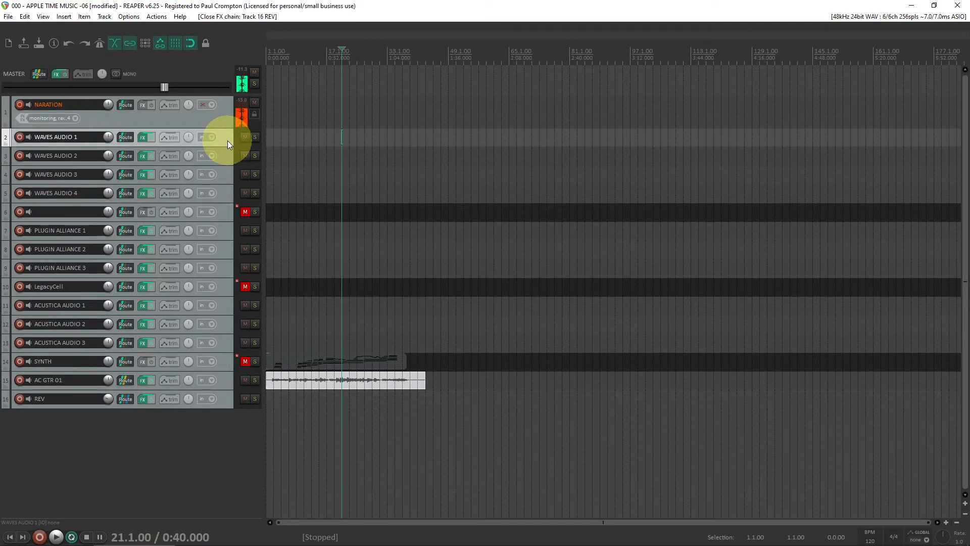
{"action": "left_click", "coordinate": [226, 160]}
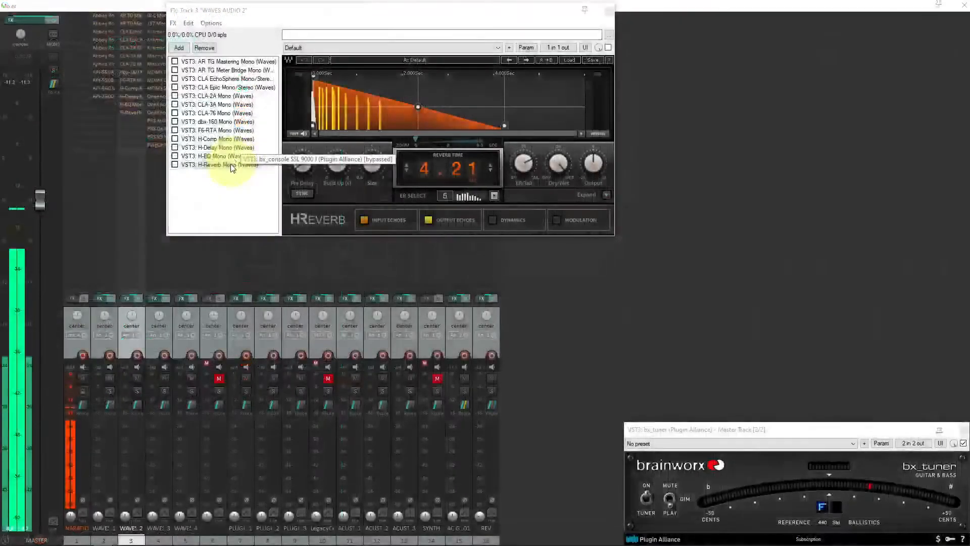
{"action": "left_click", "coordinate": [230, 166]}
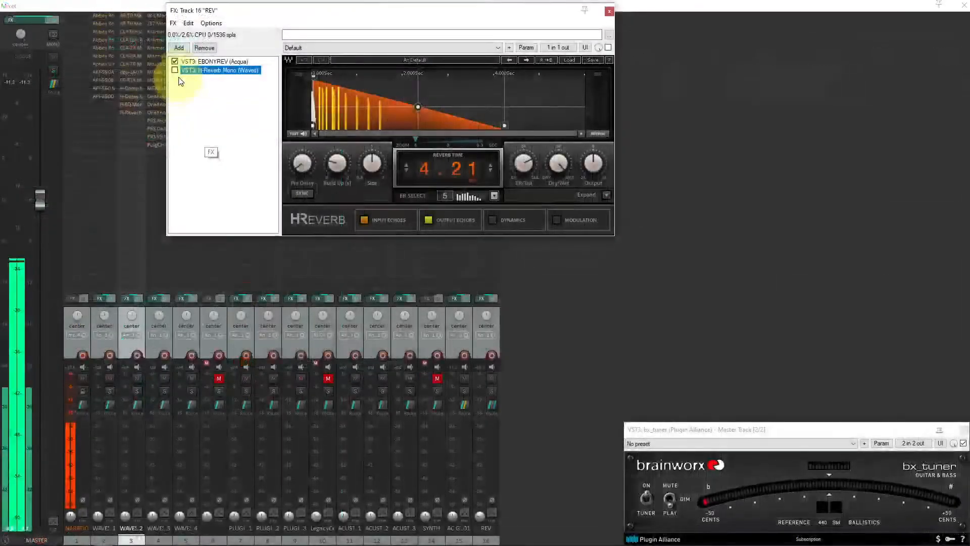
{"action": "left_click", "coordinate": [175, 71]}
{"action": "left_click", "coordinate": [175, 61]}
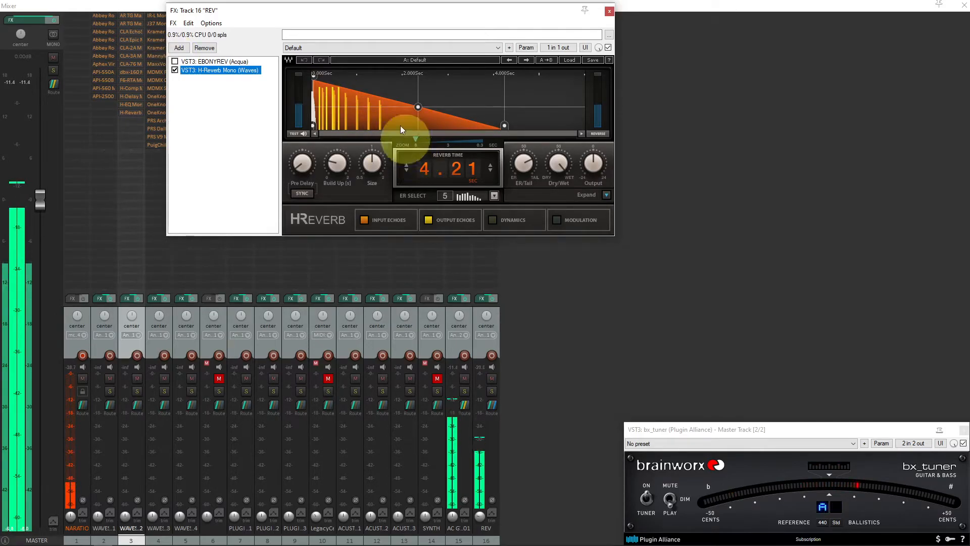
Load the H-Reverb preset "For acoustic guitar DI"
{"action": "left_click", "coordinate": [375, 47]}
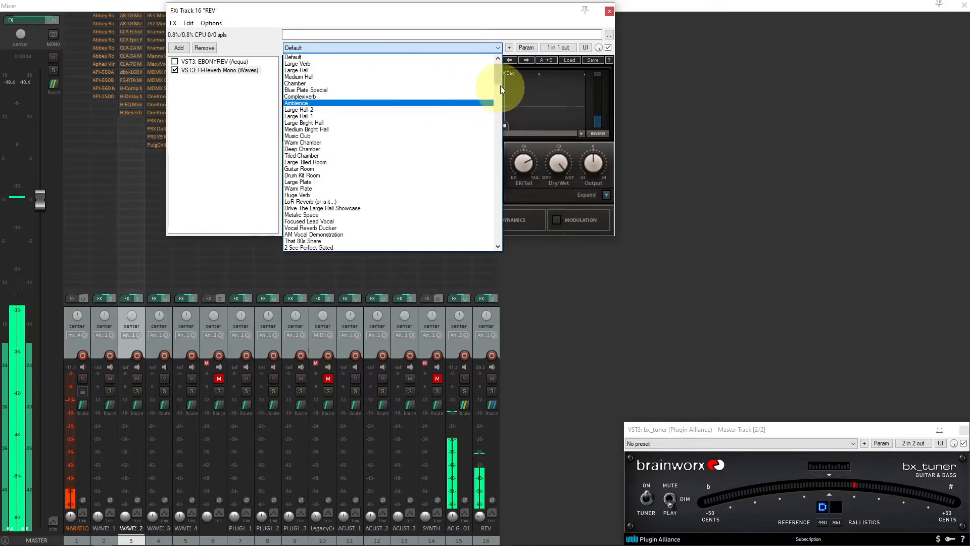
{"action": "left_click_drag", "start_coordinate": [498, 76], "coordinate": [497, 128]}
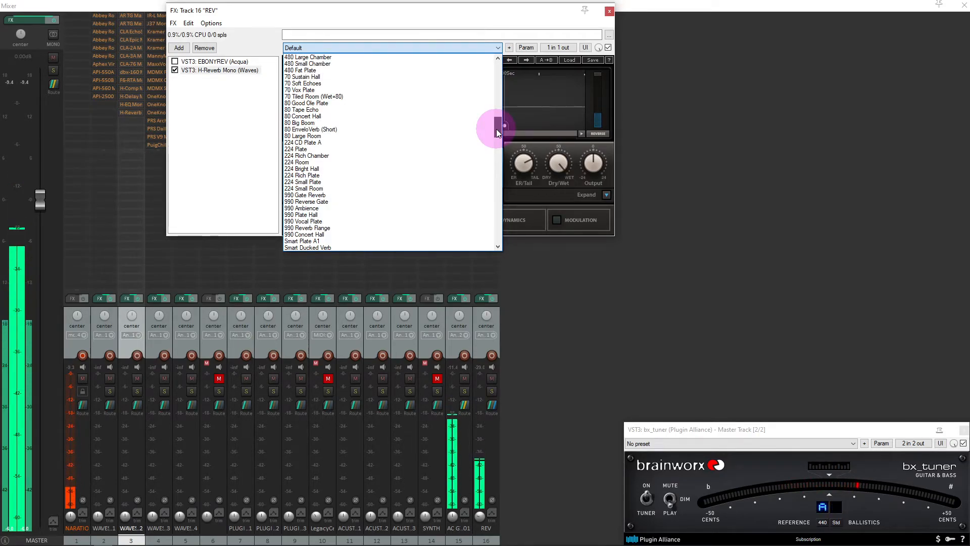
{"action": "left_click_drag", "start_coordinate": [497, 129], "coordinate": [496, 157]}
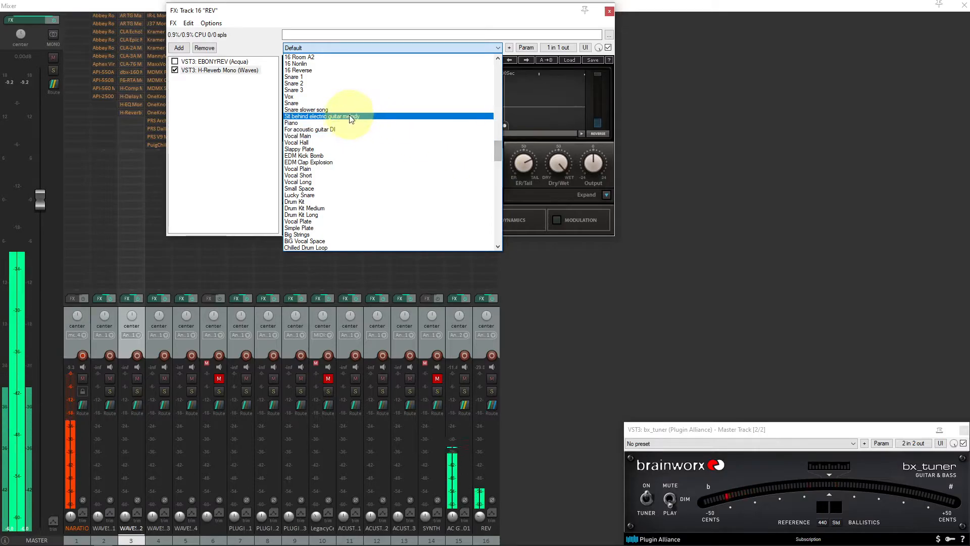
{"action": "left_click", "coordinate": [342, 129]}
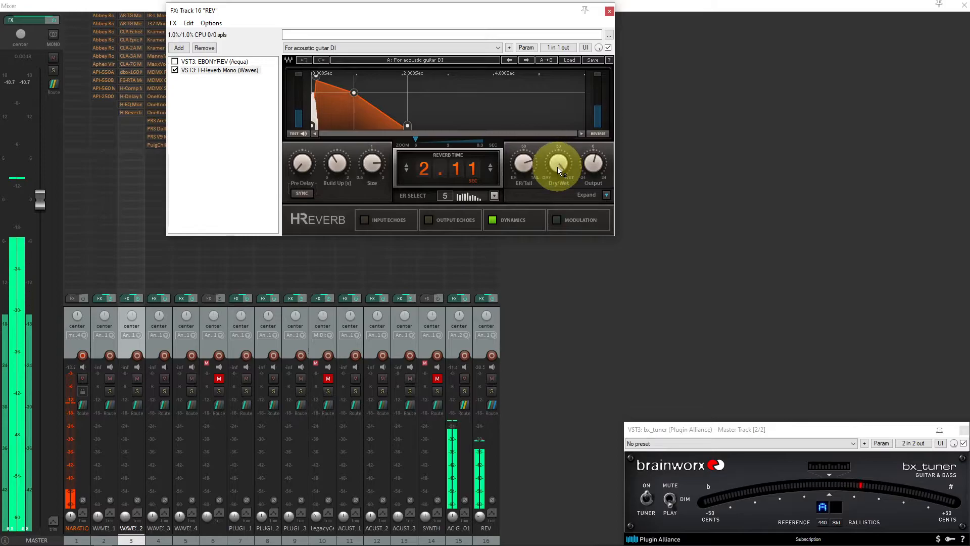
Set the H-Reverb reverb time to about 2.98 seconds by dragging the decay point
{"action": "mouse_move", "coordinate": [560, 162]}
{"action": "mouse_move", "coordinate": [561, 162]}
{"action": "left_mouse_down"}
{"action": "mouse_move", "coordinate": [554, 256]}
{"action": "mouse_move", "coordinate": [569, 127]}
{"action": "mouse_move", "coordinate": [559, 163]}
{"action": "left_mouse_up"}
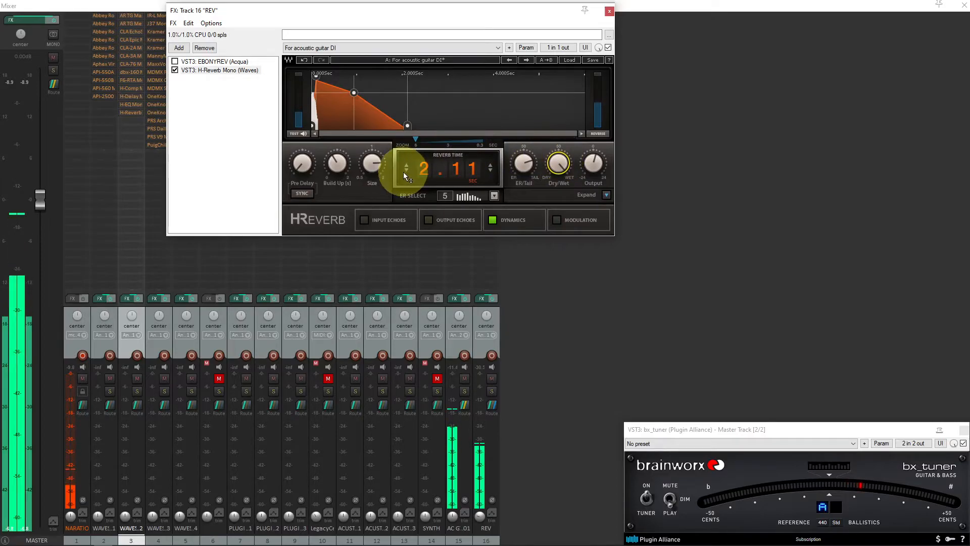
{"action": "left_click_drag", "start_coordinate": [407, 126], "coordinate": [471, 125]}
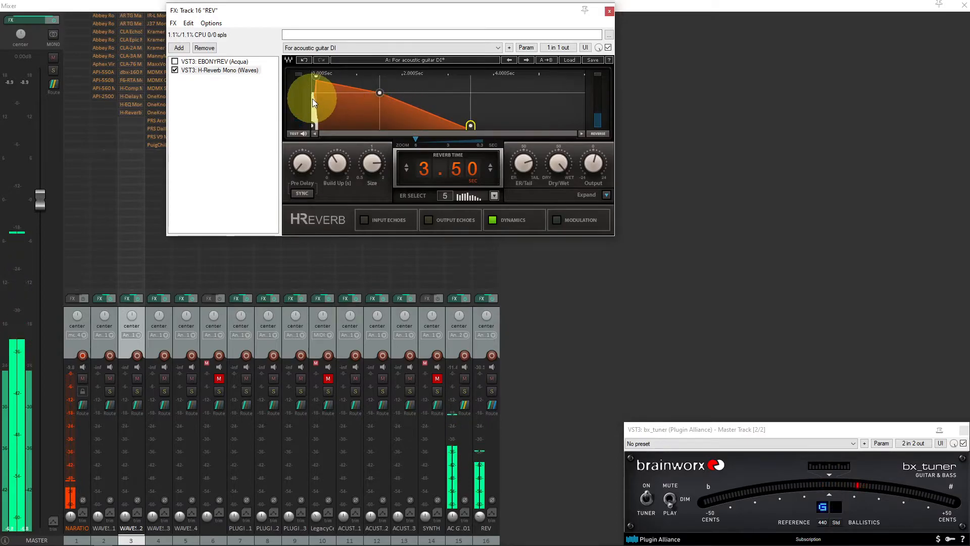
{"action": "left_click_drag", "start_coordinate": [472, 125], "coordinate": [447, 125]}
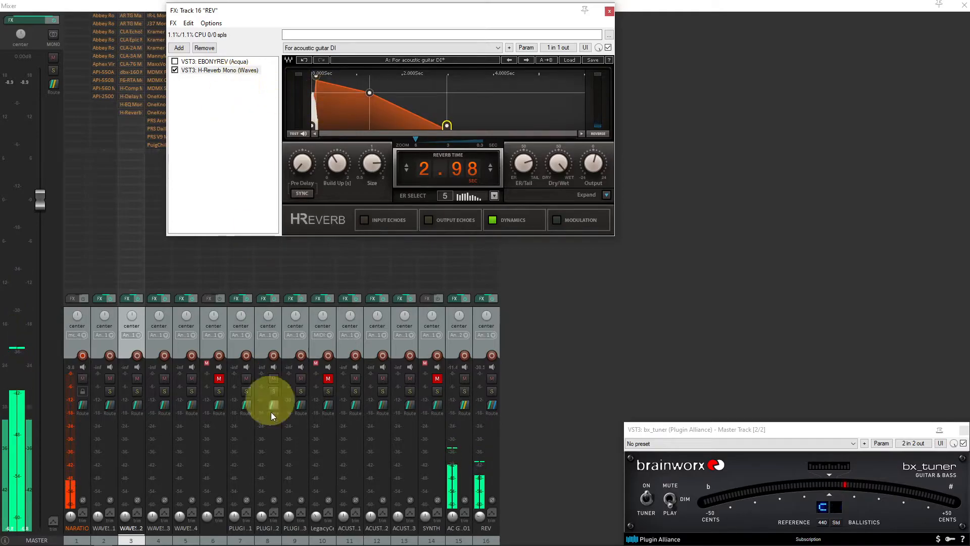
Reopen the REV track's FX chain, switch back from H-Reverb to EBONYREV, and raise its Input knob
{"action": "left_click", "coordinate": [477, 515]}
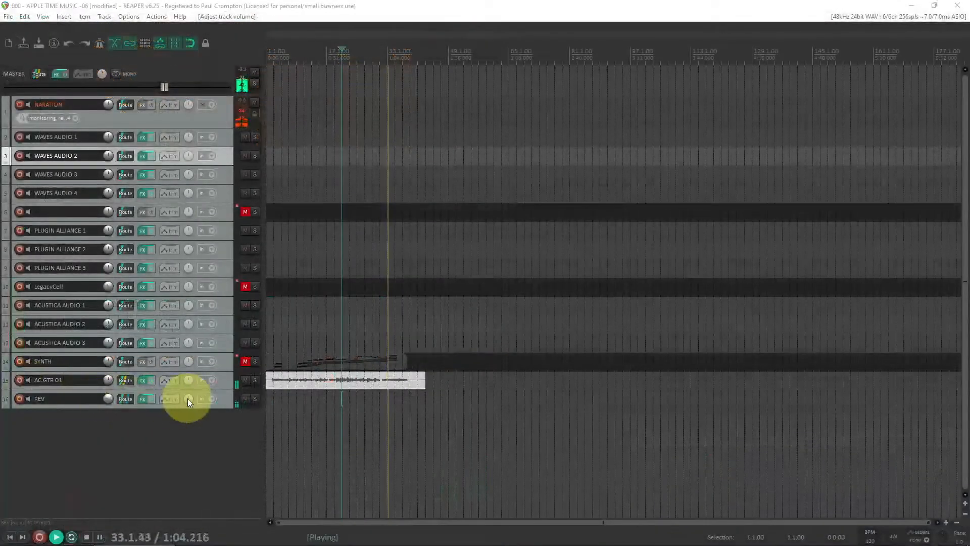
{"action": "left_click", "coordinate": [225, 397]}
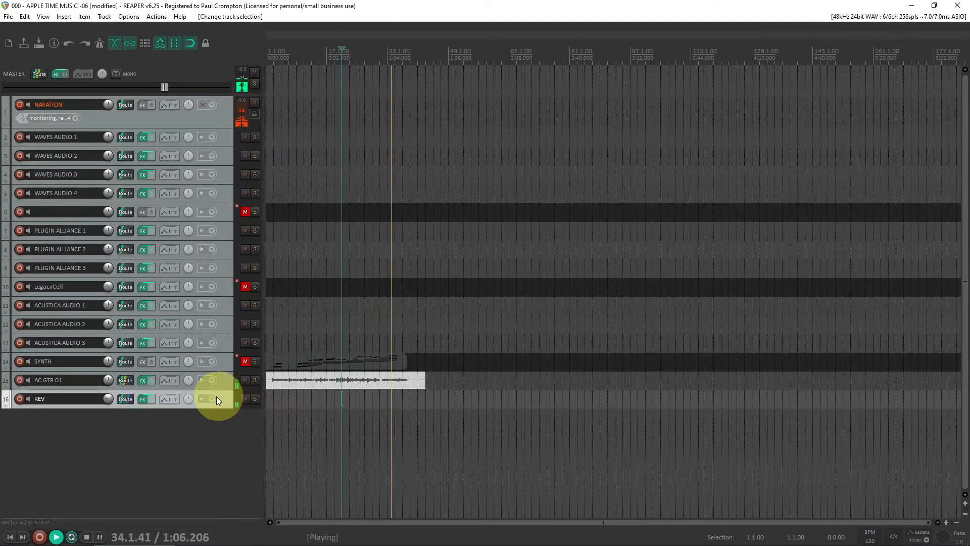
{"action": "left_click", "coordinate": [144, 400]}
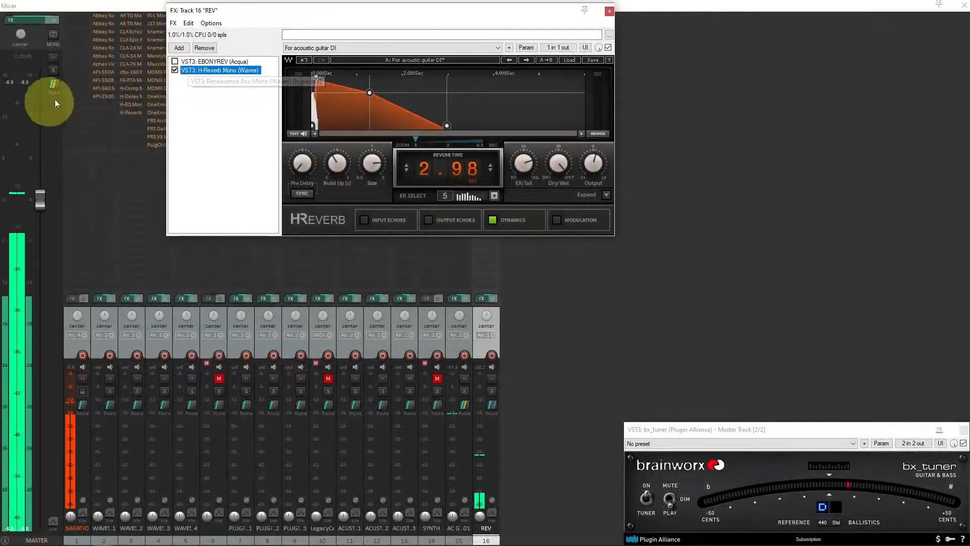
{"action": "left_click", "coordinate": [175, 70]}
{"action": "left_click", "coordinate": [175, 61]}
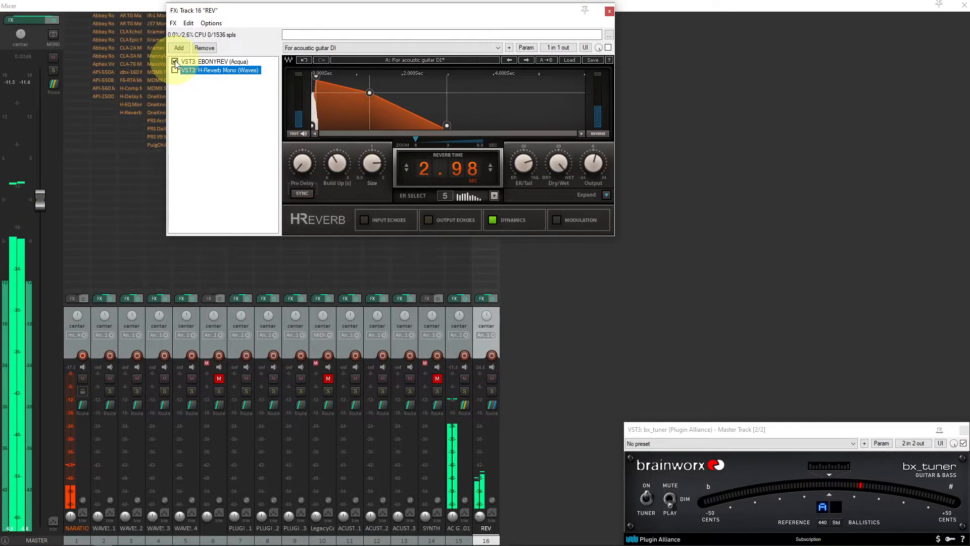
{"action": "left_click", "coordinate": [191, 63]}
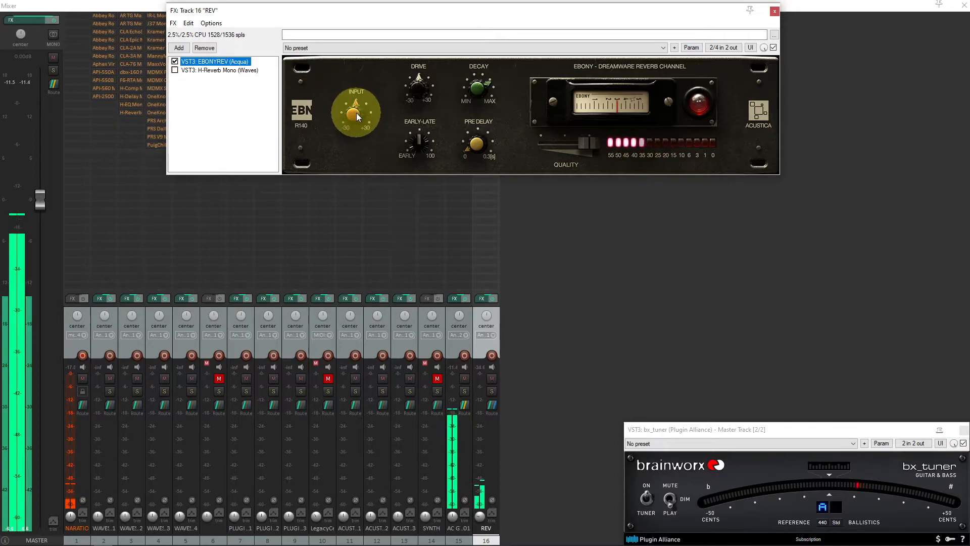
{"action": "left_click_drag", "start_coordinate": [356, 113], "coordinate": [360, 105]}
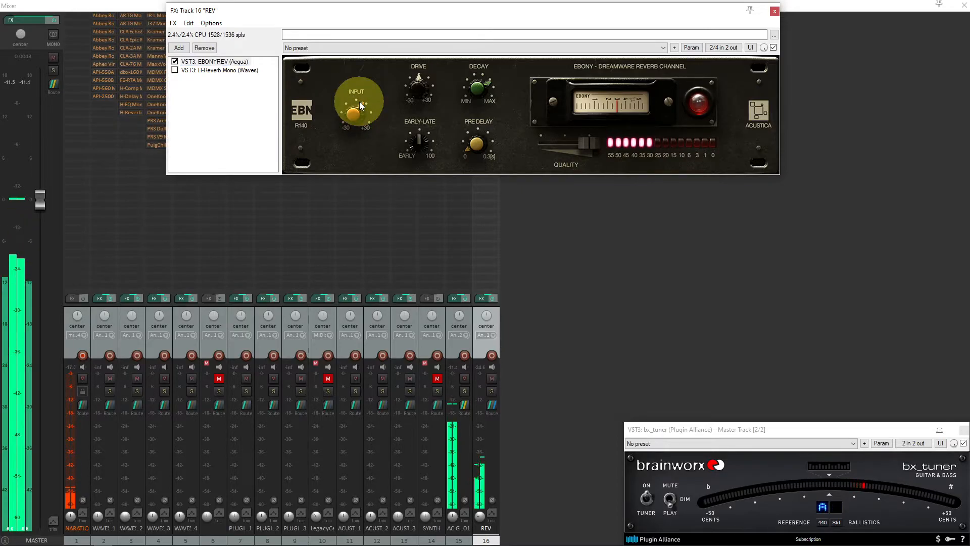
{"action": "left_click_drag", "start_coordinate": [357, 111], "coordinate": [360, 102]}
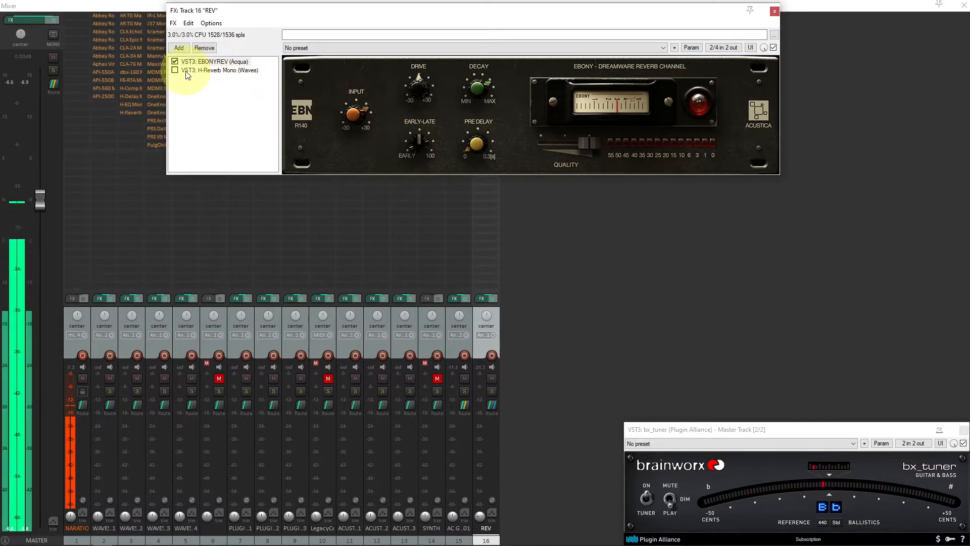
Bypass the reverb plugins on the REV track's FX chain to compare the dry guitar
{"action": "left_click", "coordinate": [175, 61]}
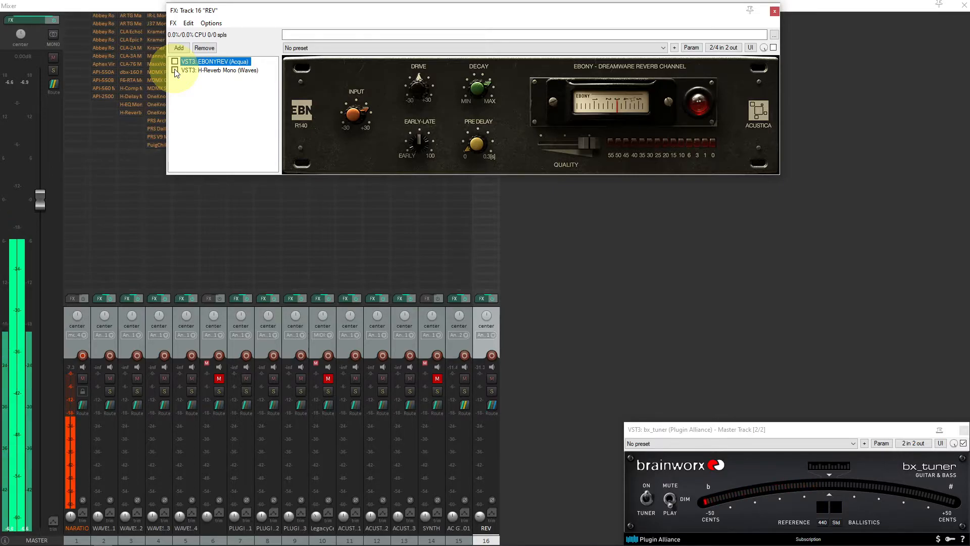
{"action": "left_click", "coordinate": [175, 71]}
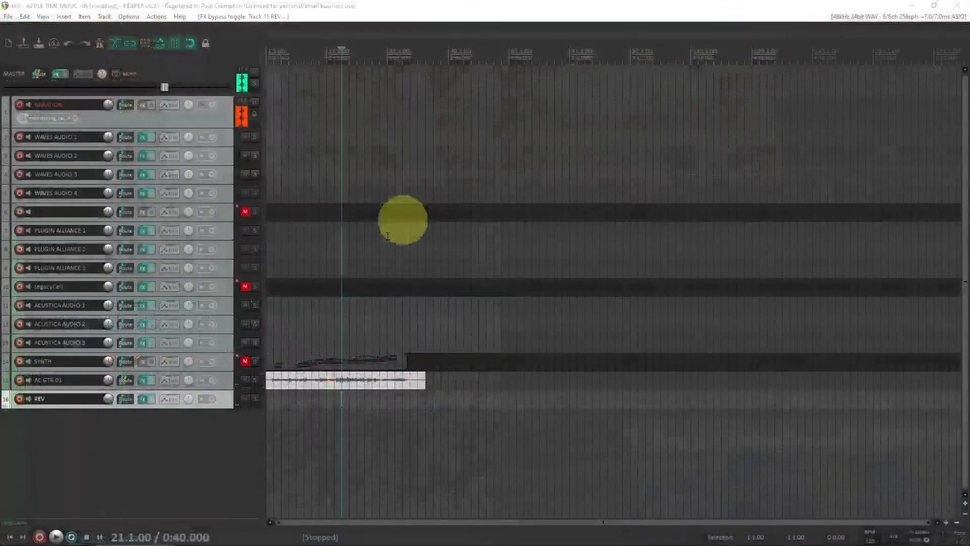
Open the AC GTR 01 FX chain, return to the project start, and bypass XLA-3 and VIRIDIAN2EQ
{"action": "left_click", "coordinate": [226, 380]}
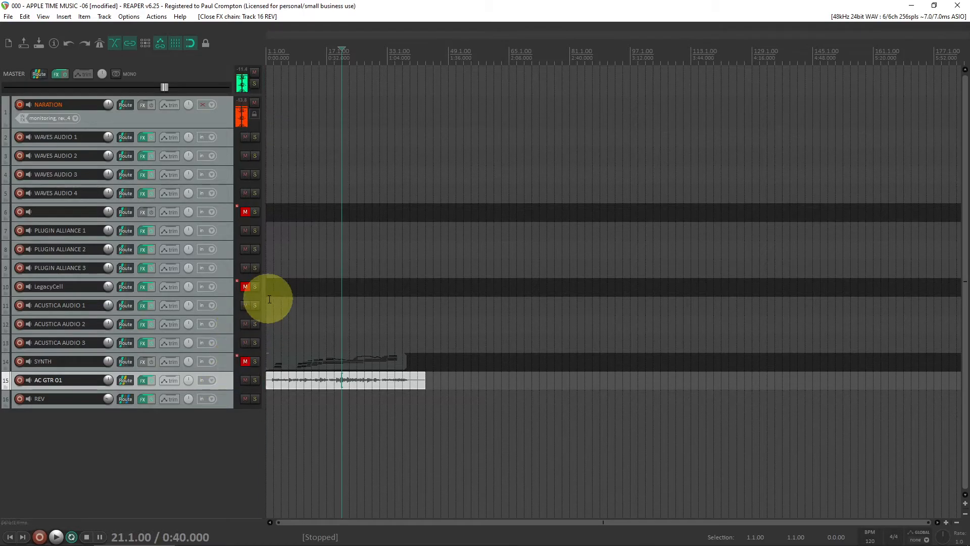
{"action": "left_click", "coordinate": [311, 52]}
{"action": "key", "text": "Home"}
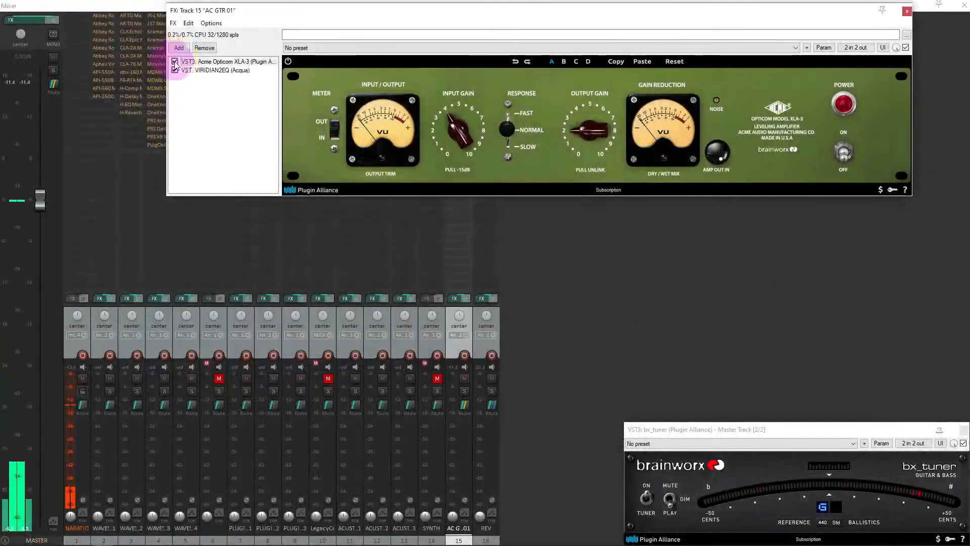
{"action": "left_click", "coordinate": [174, 61]}
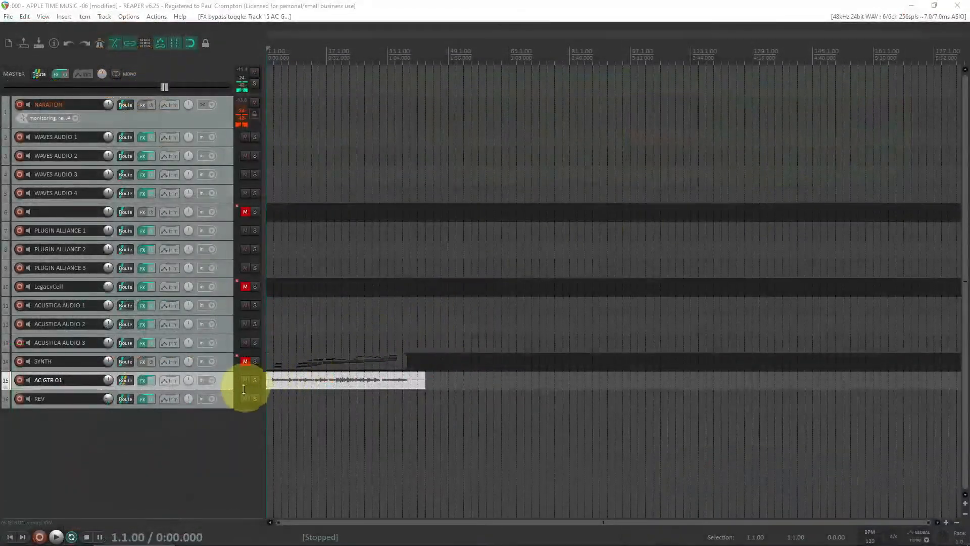
{"action": "left_click", "coordinate": [221, 395]}
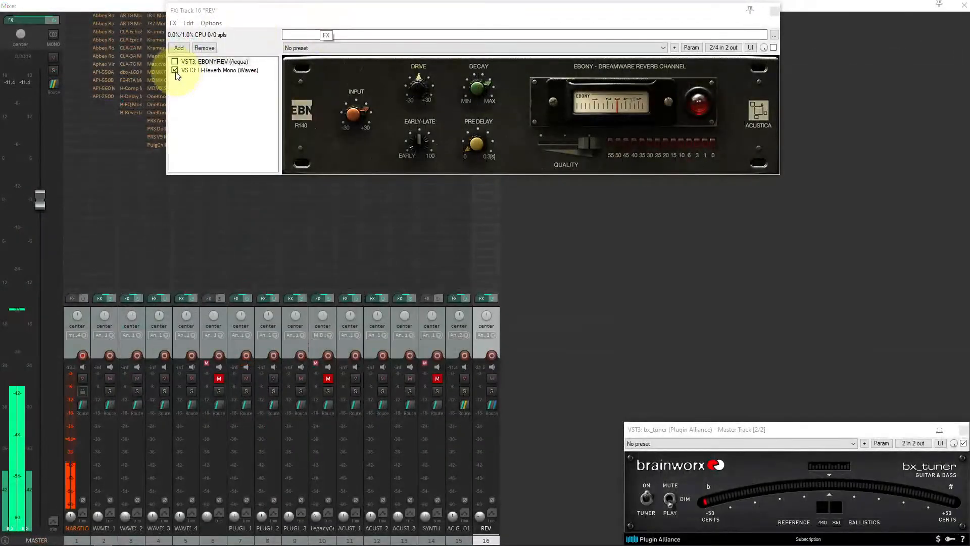
{"action": "left_click", "coordinate": [174, 70]}
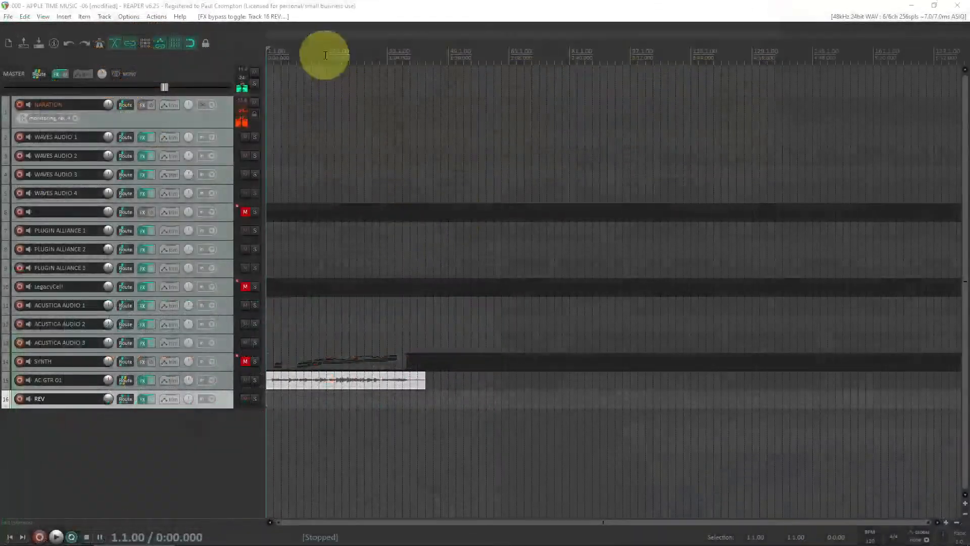
Move the play cursor back to the project start and start playback
{"action": "left_click", "coordinate": [326, 52]}
{"action": "key", "text": "Home"}
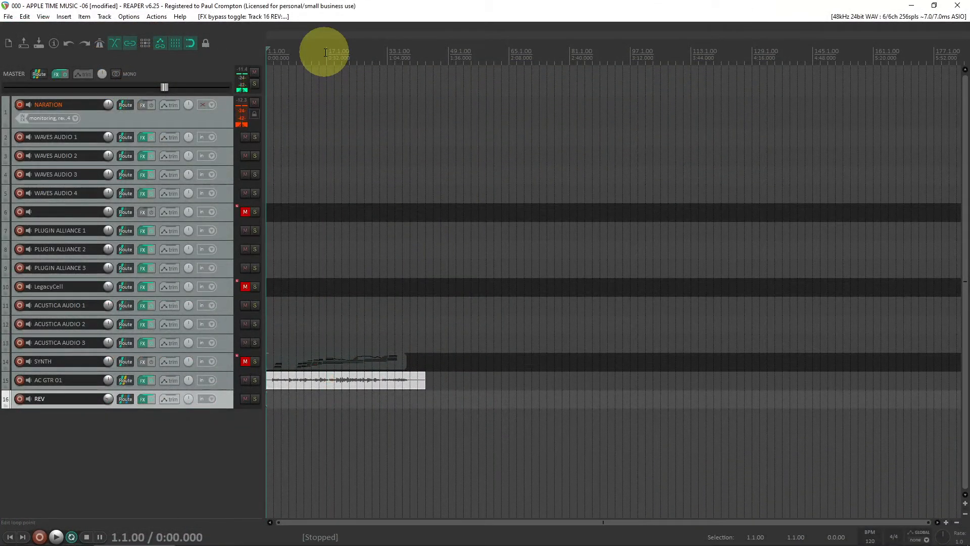
{"action": "key", "text": "space"}
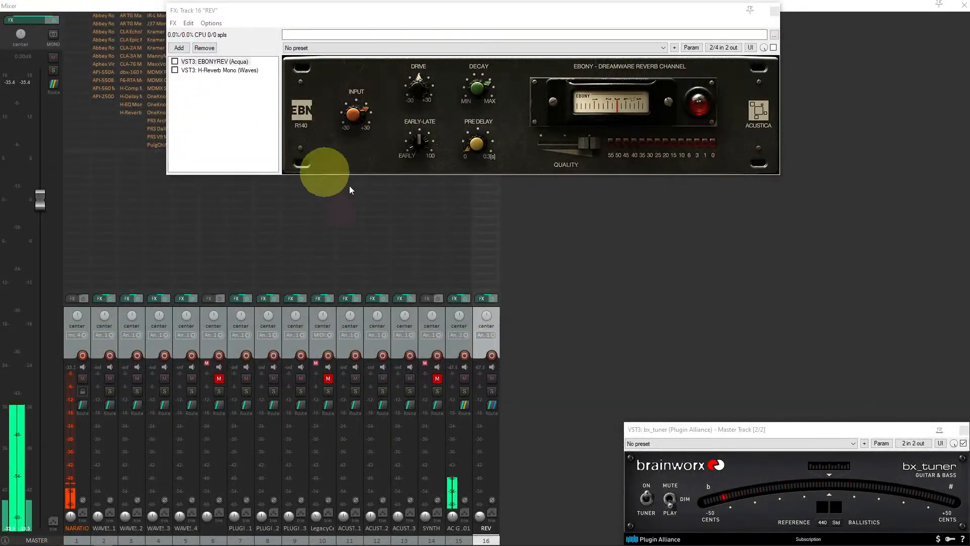
Open the AC GTR 01 FX chain from the mixer and disarm recording on the NARATION track
{"action": "left_click", "coordinate": [454, 346]}
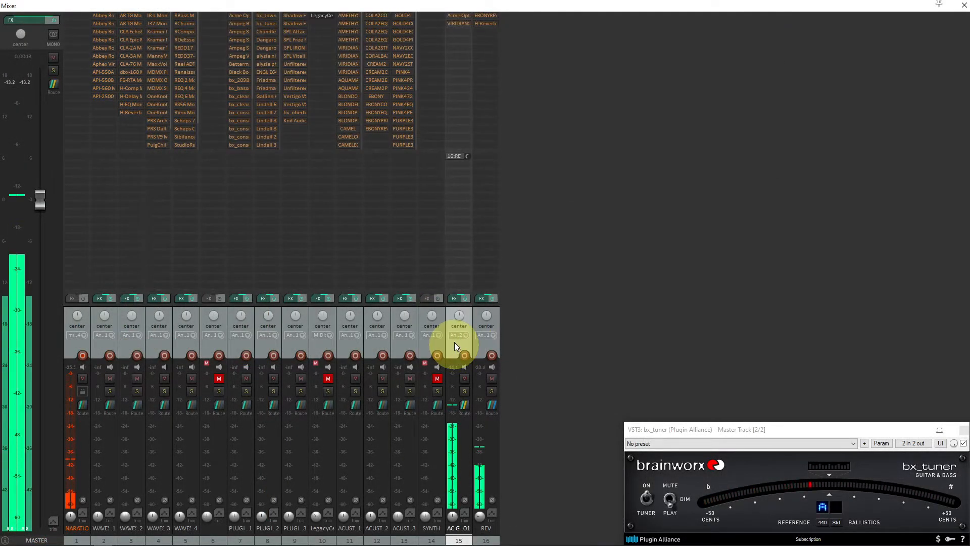
{"action": "left_click", "coordinate": [454, 298]}
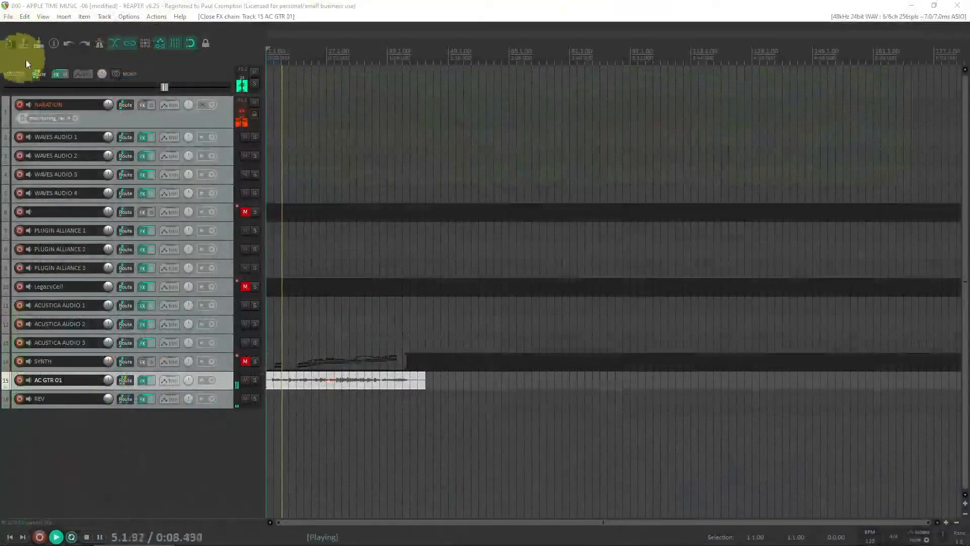
{"action": "left_click", "coordinate": [19, 105]}
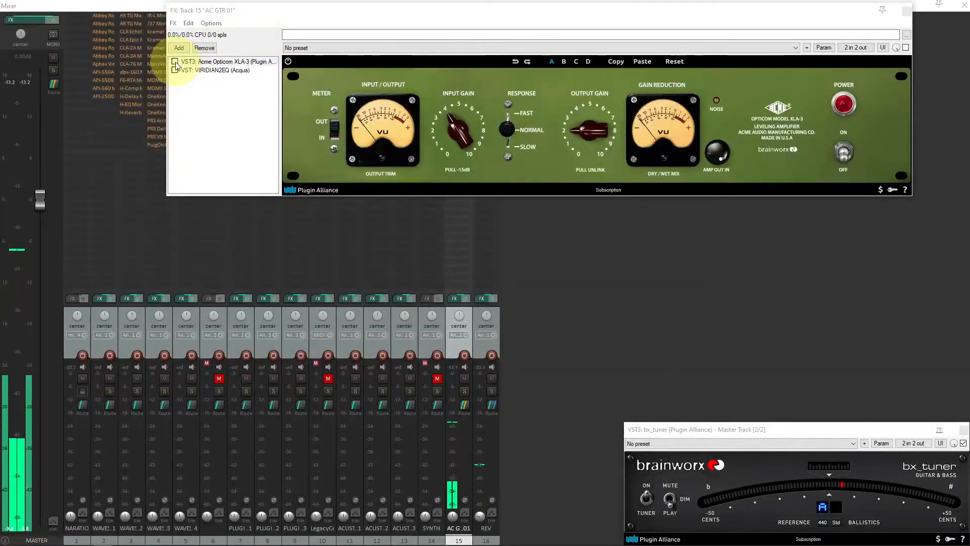
Re-enable XLA-3 and VIRIDIAN2EQ on the AC GTR 01 chain and flip the XLA-3 power switch
{"action": "left_click", "coordinate": [175, 61]}
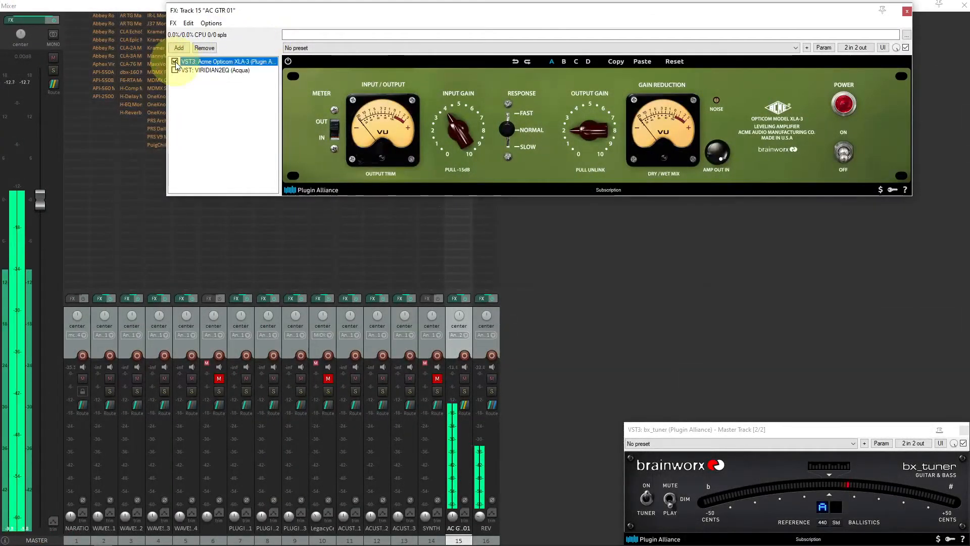
{"action": "left_click", "coordinate": [175, 71]}
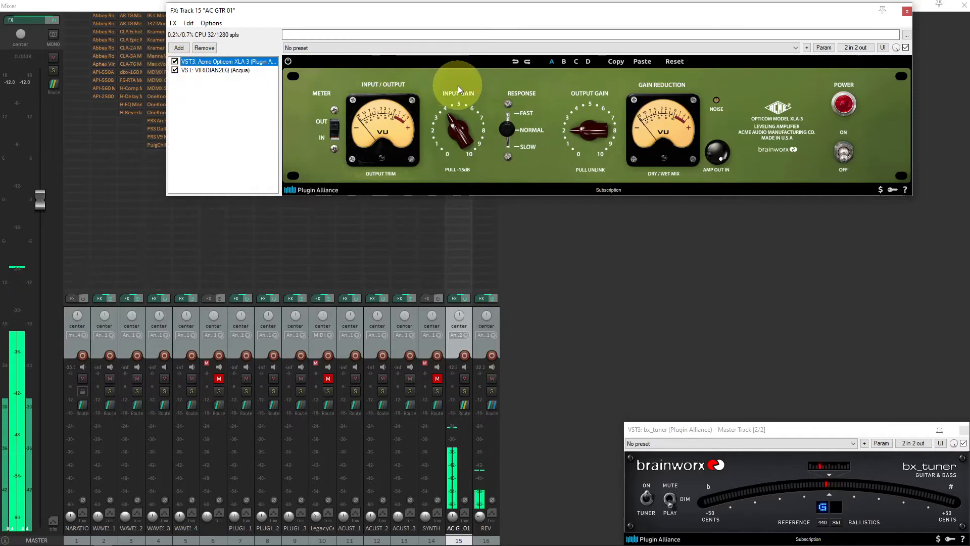
{"action": "left_click", "coordinate": [845, 152]}
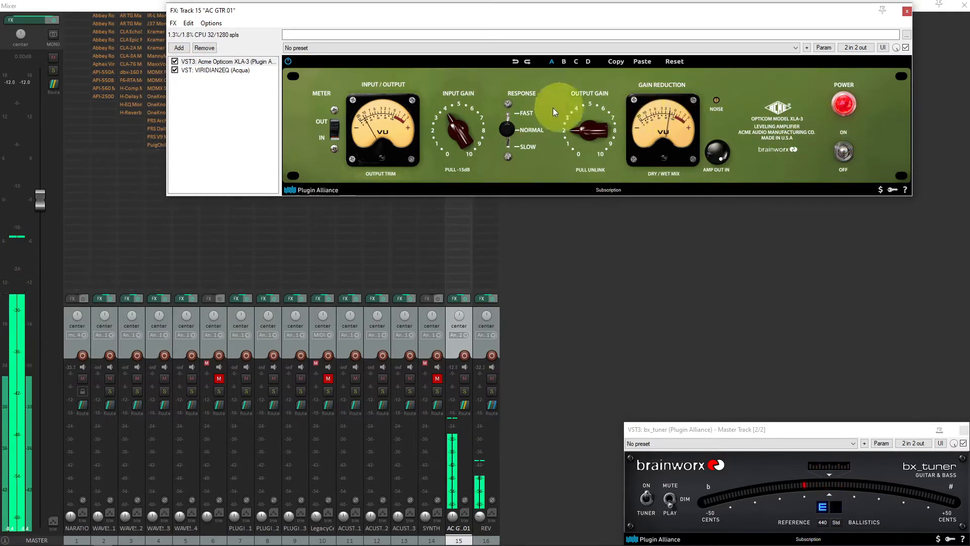
Bypass XLA-3 to compare, toggle its plugin power, and re-arm recording on the NARATION track
{"action": "left_click", "coordinate": [175, 61]}
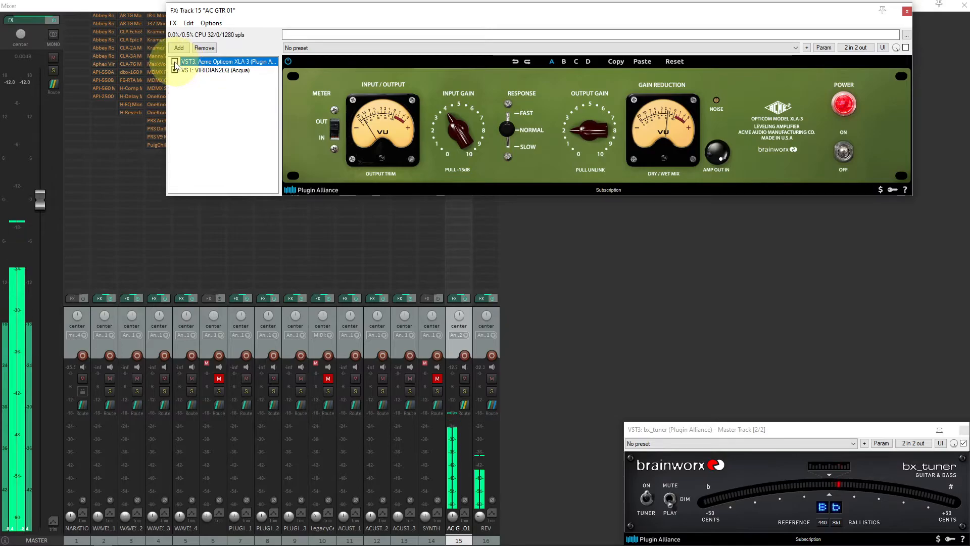
{"action": "left_click", "coordinate": [288, 61]}
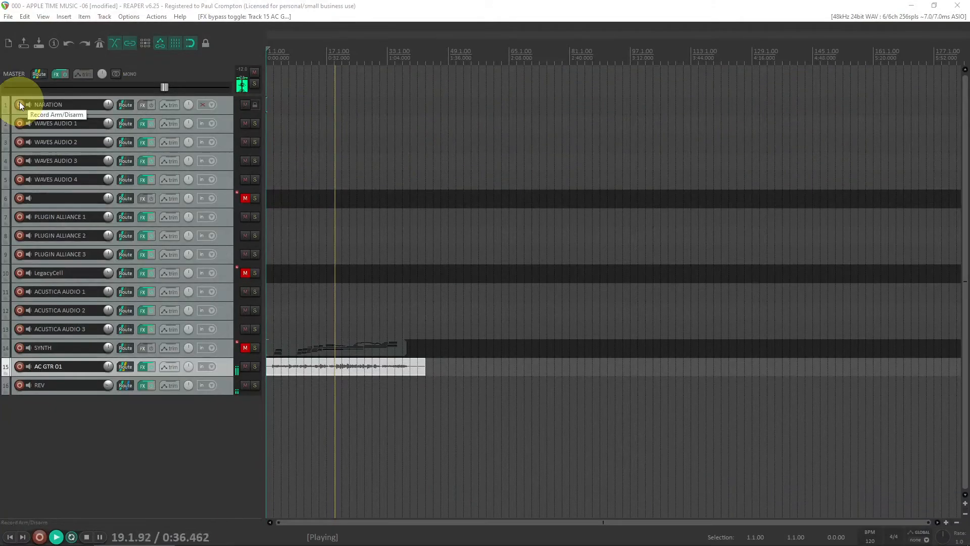
{"action": "left_click", "coordinate": [20, 103]}
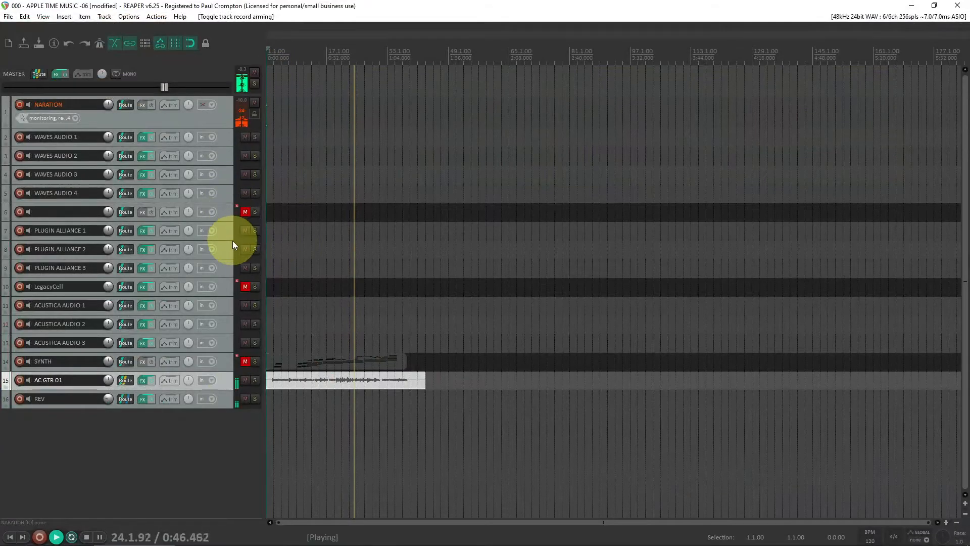
Open the REV FX chain and switch from EBONYREV to the H-Reverb Mono plugin
{"action": "left_click", "coordinate": [226, 396]}
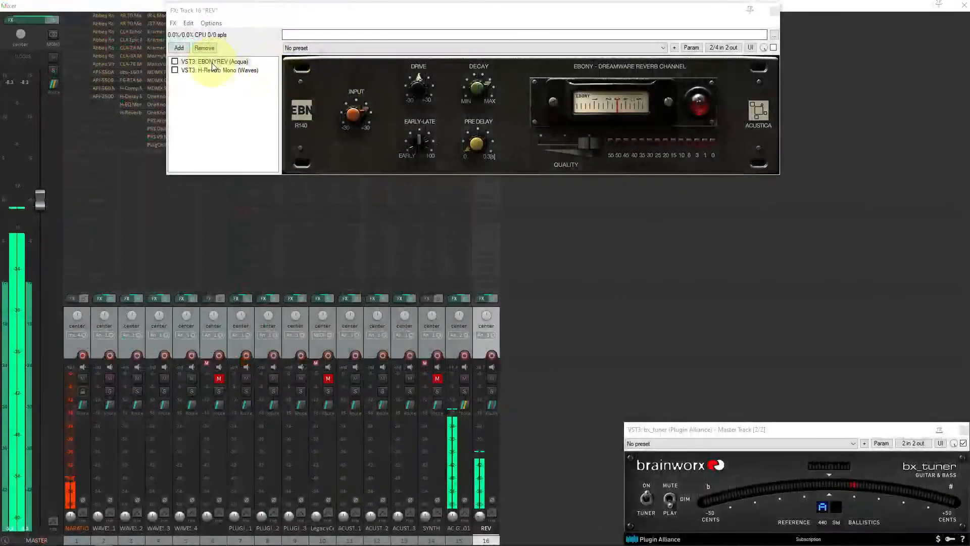
{"action": "left_click", "coordinate": [175, 62]}
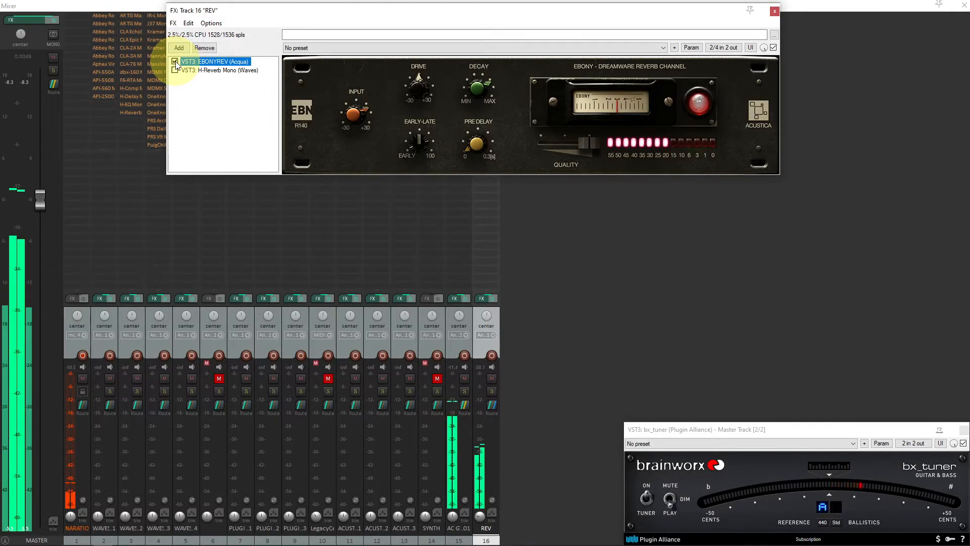
{"action": "left_click", "coordinate": [176, 70]}
{"action": "left_click", "coordinate": [175, 62]}
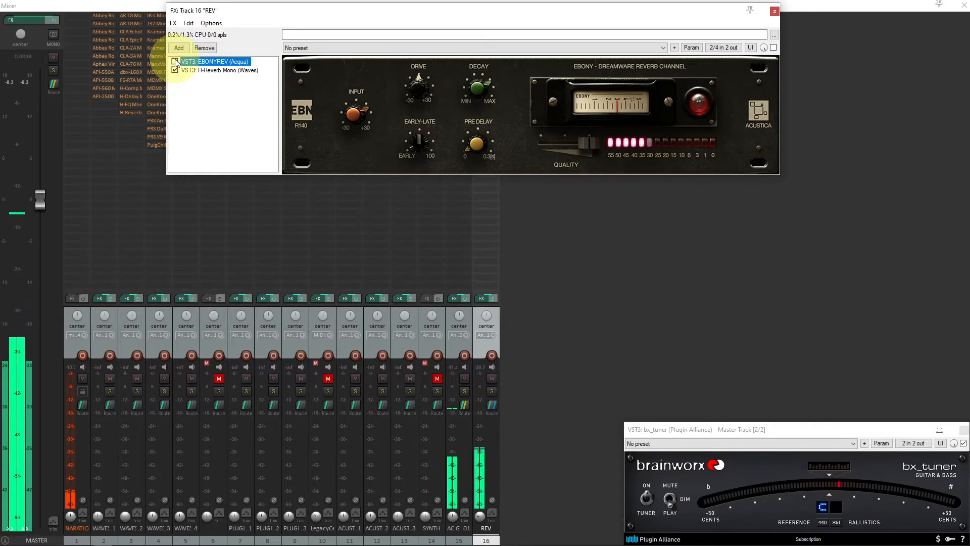
{"action": "left_click", "coordinate": [204, 71]}
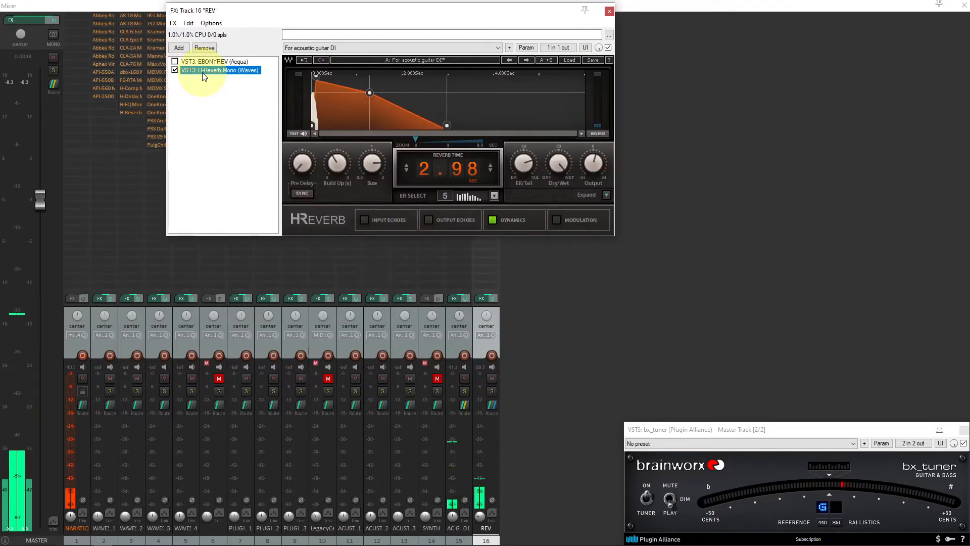
Switch the REV chain back from H-Reverb to EBONYREV and close the FX window
{"action": "left_click", "coordinate": [175, 70]}
{"action": "left_click", "coordinate": [176, 61]}
{"action": "left_click", "coordinate": [208, 61]}
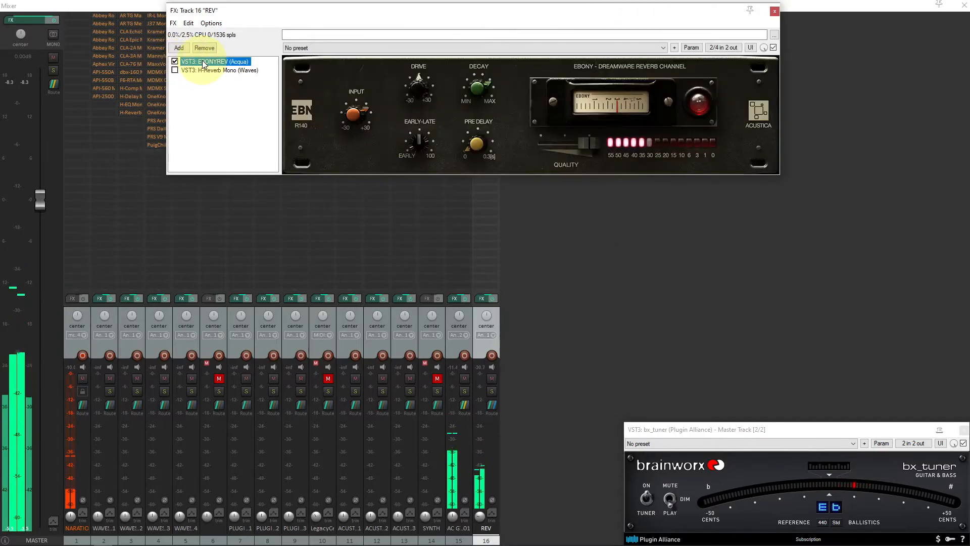
{"action": "left_click", "coordinate": [226, 103]}
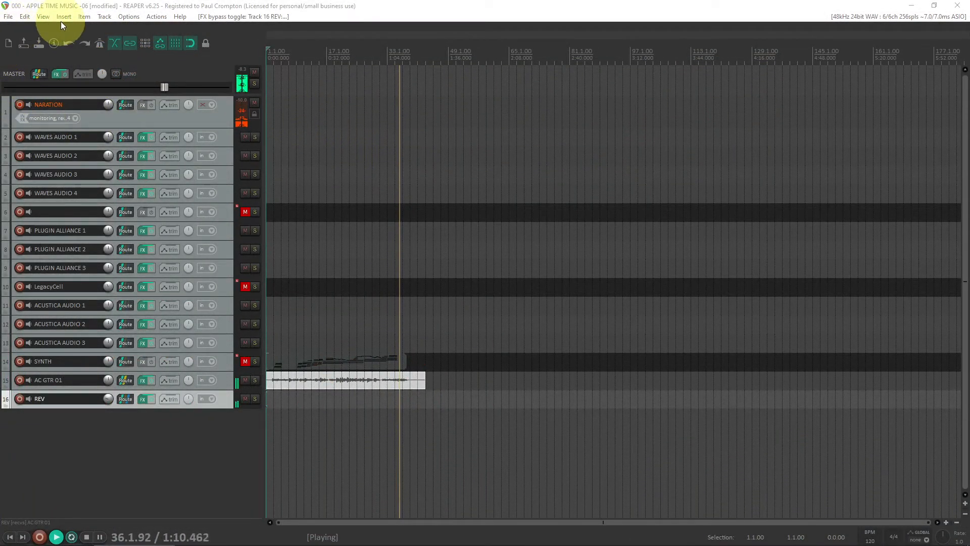
Save the project and stop playback
{"action": "left_click", "coordinate": [9, 16]}
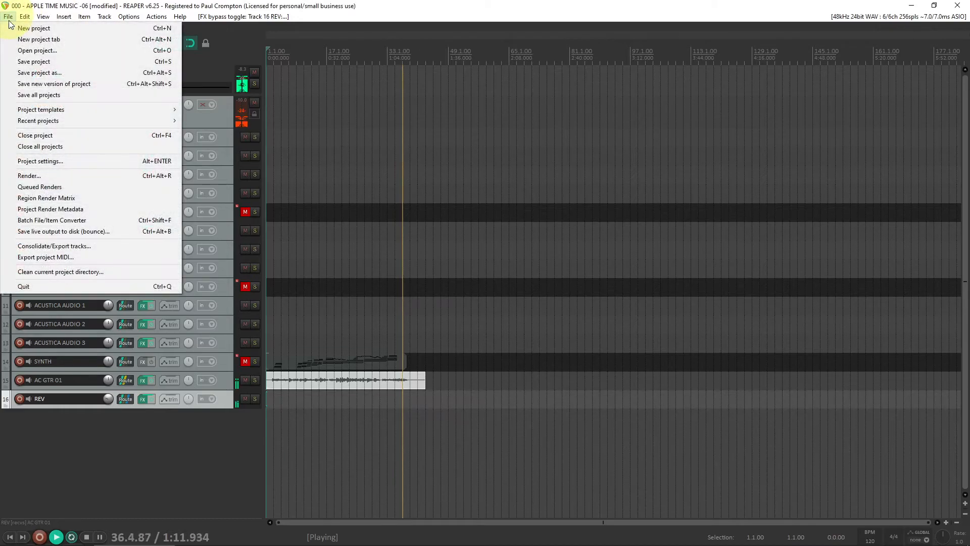
{"action": "left_click", "coordinate": [22, 64]}
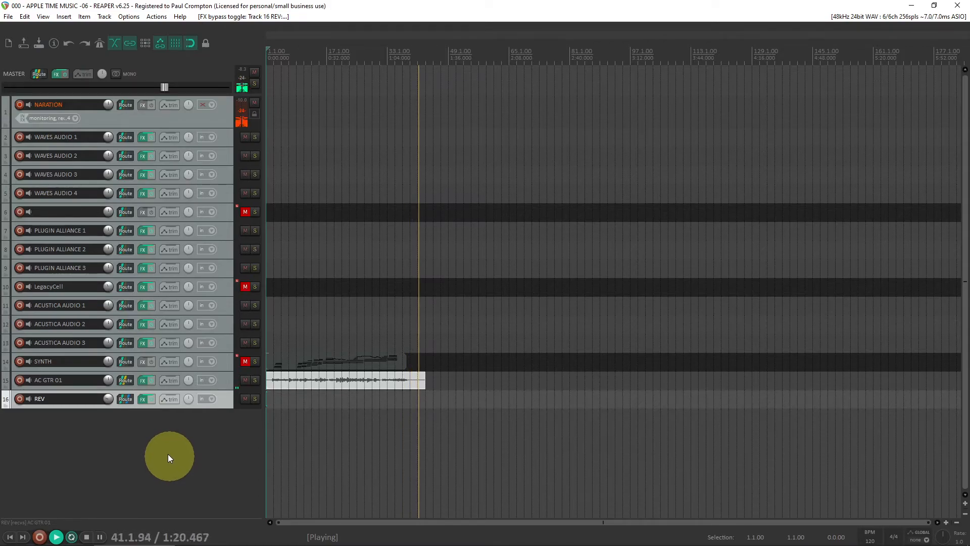
{"action": "key", "text": "space"}
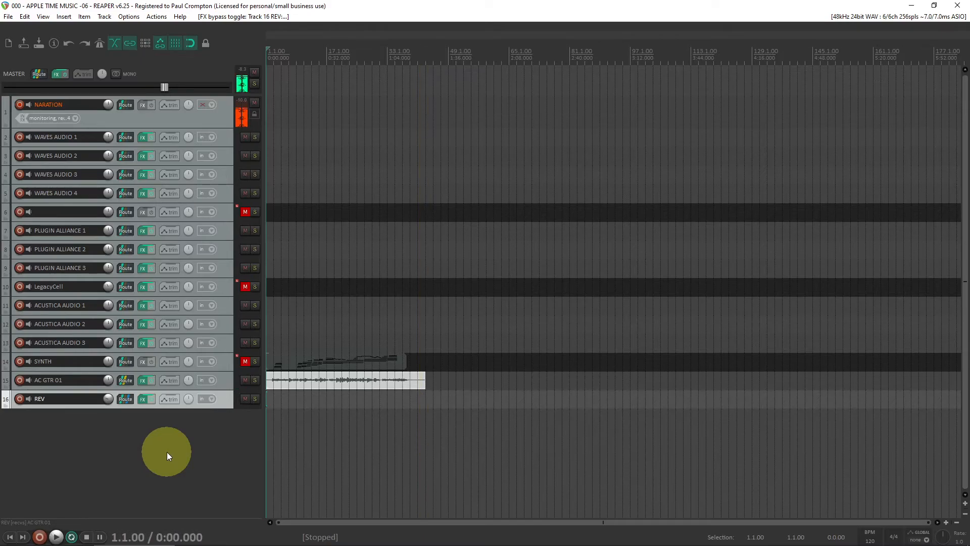
Review the AC GTR 01 FX chain, then open the REV FX chain and display H-Reverb Mono
{"action": "left_click", "coordinate": [223, 382]}
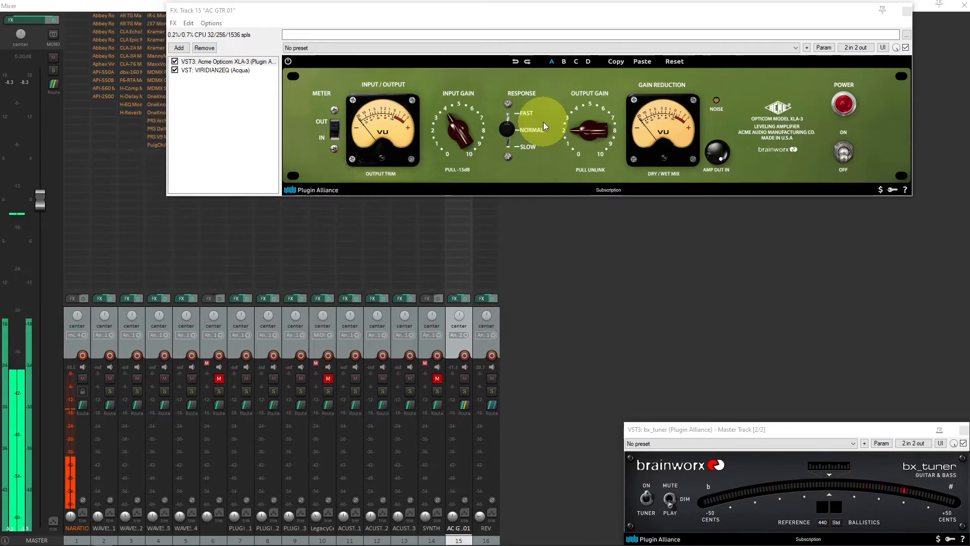
{"action": "left_click", "coordinate": [217, 71]}
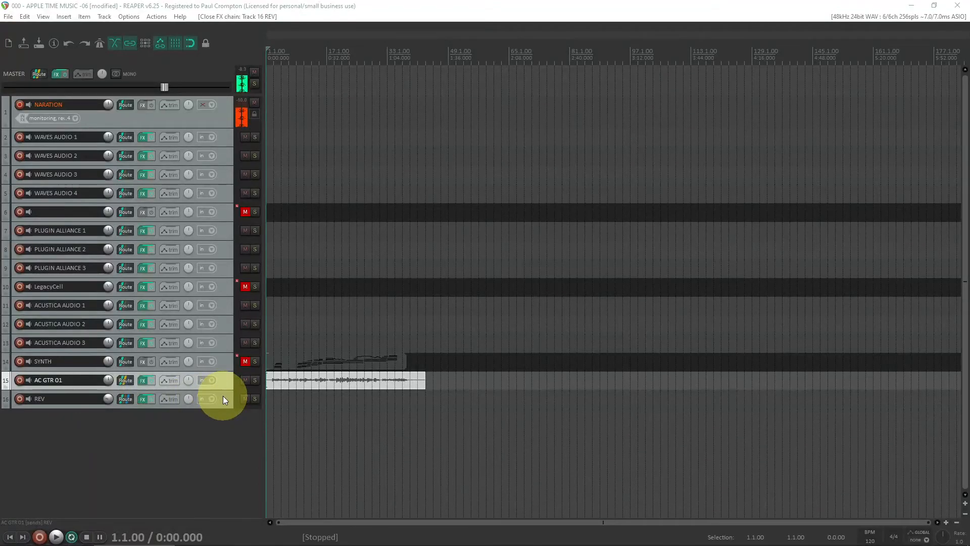
{"action": "left_click", "coordinate": [224, 400]}
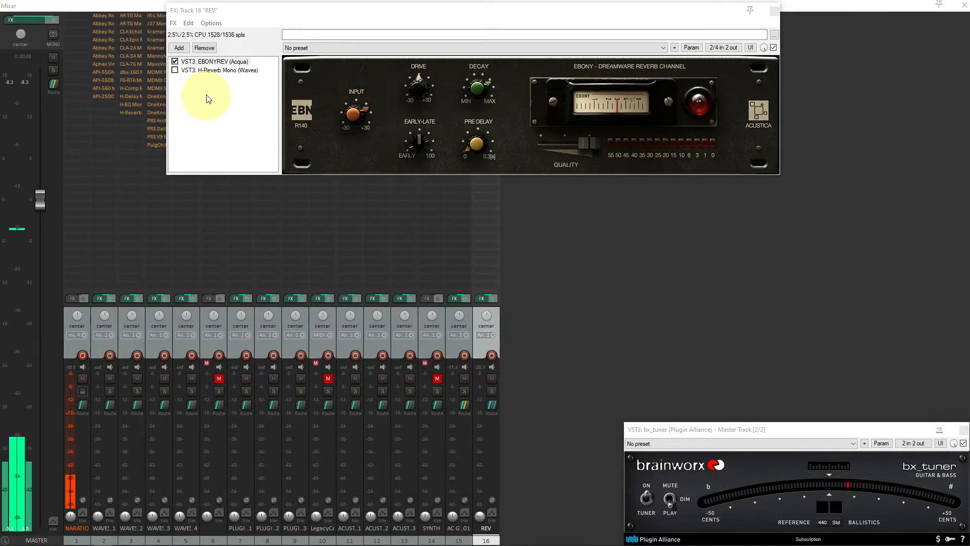
{"action": "left_click", "coordinate": [229, 64]}
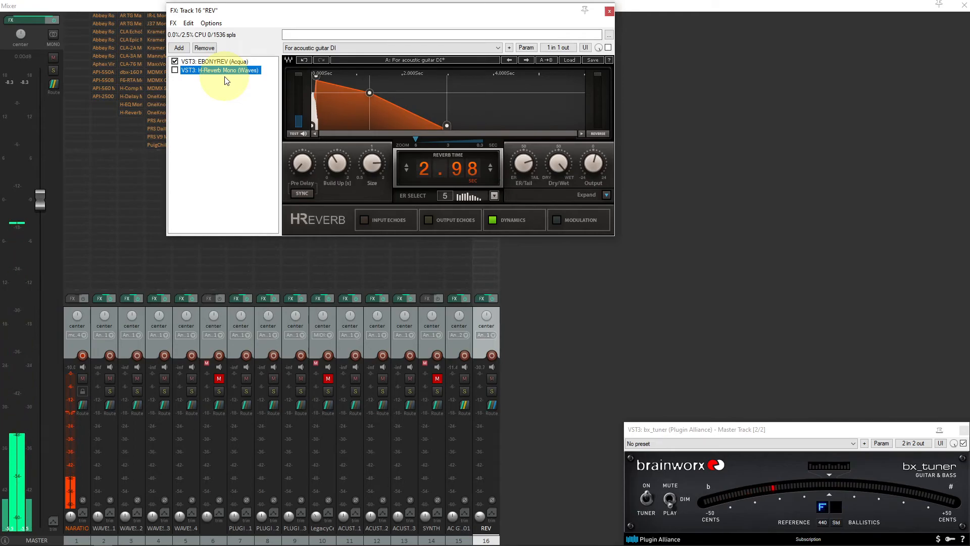
Browse the H-Reverb preset list and expand and collapse its advanced controls panel
{"action": "left_click", "coordinate": [437, 48]}
{"action": "left_click_drag", "start_coordinate": [496, 157], "coordinate": [520, 61]}
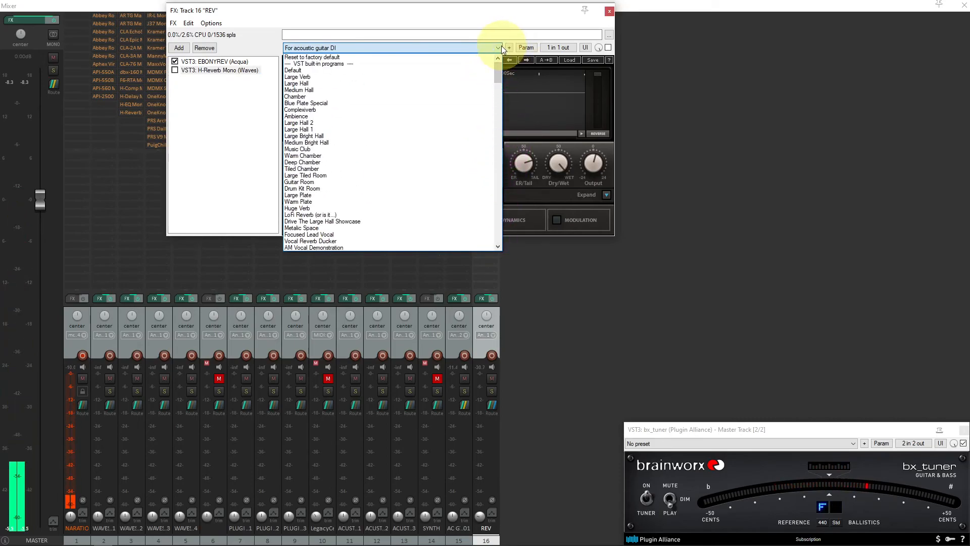
{"action": "left_click", "coordinate": [503, 48]}
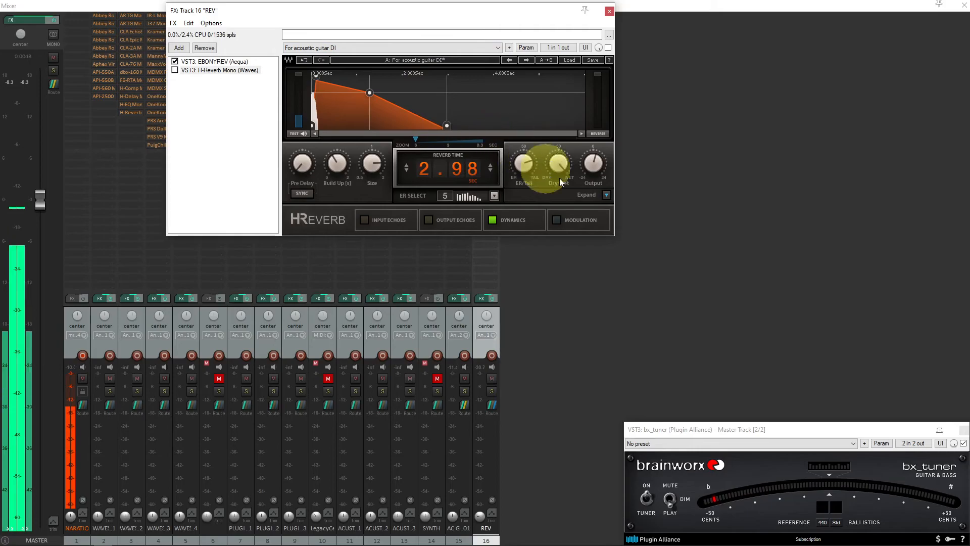
{"action": "left_click", "coordinate": [605, 194]}
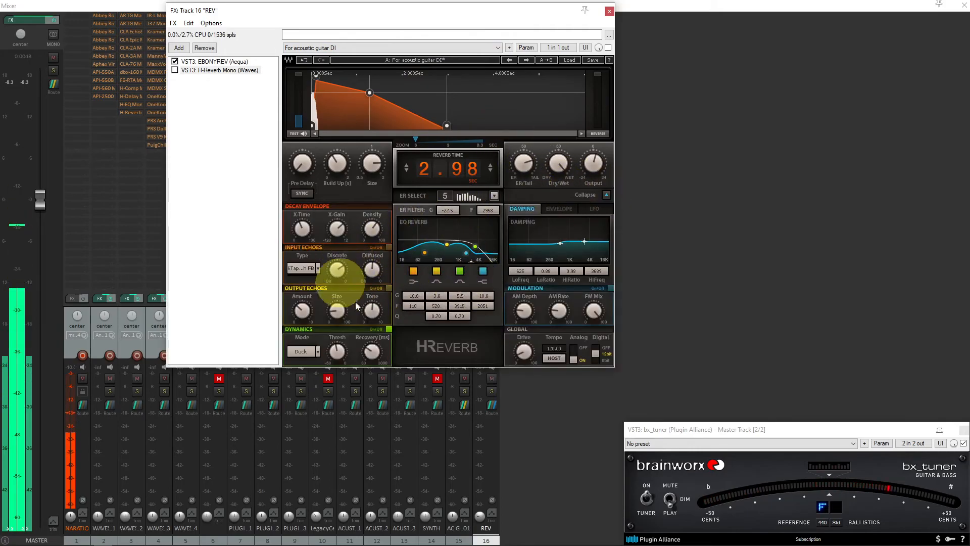
{"action": "left_click", "coordinate": [607, 195]}
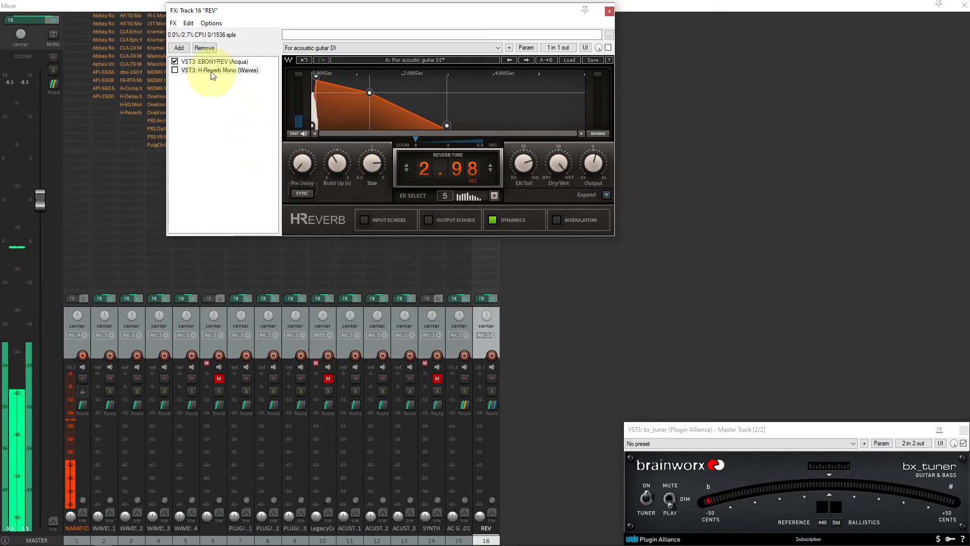
Toggle between H-Reverb and EBONYREV on the REV chain, ending with EBONYREV active, and close the window
{"action": "left_click", "coordinate": [175, 70]}
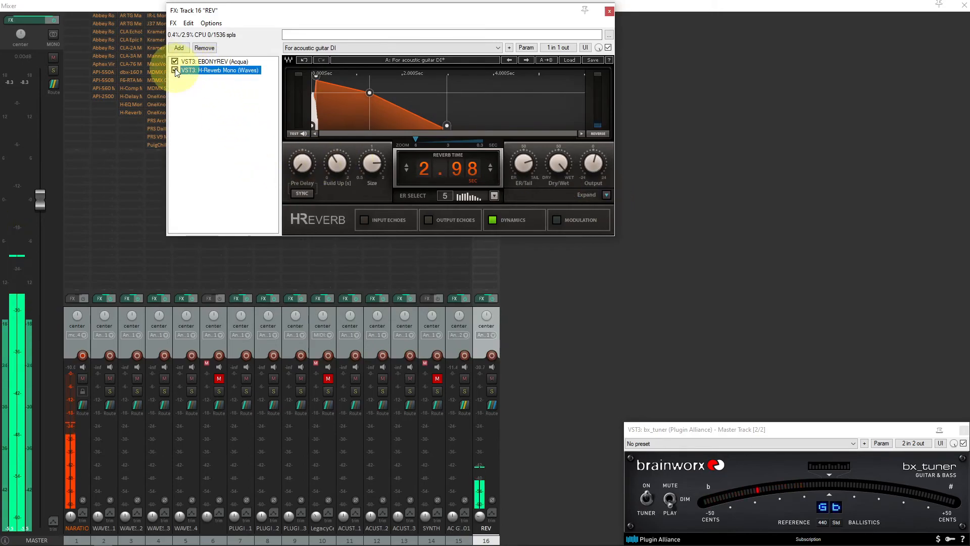
{"action": "left_click", "coordinate": [175, 62]}
{"action": "left_click", "coordinate": [174, 62]}
{"action": "left_click", "coordinate": [175, 70]}
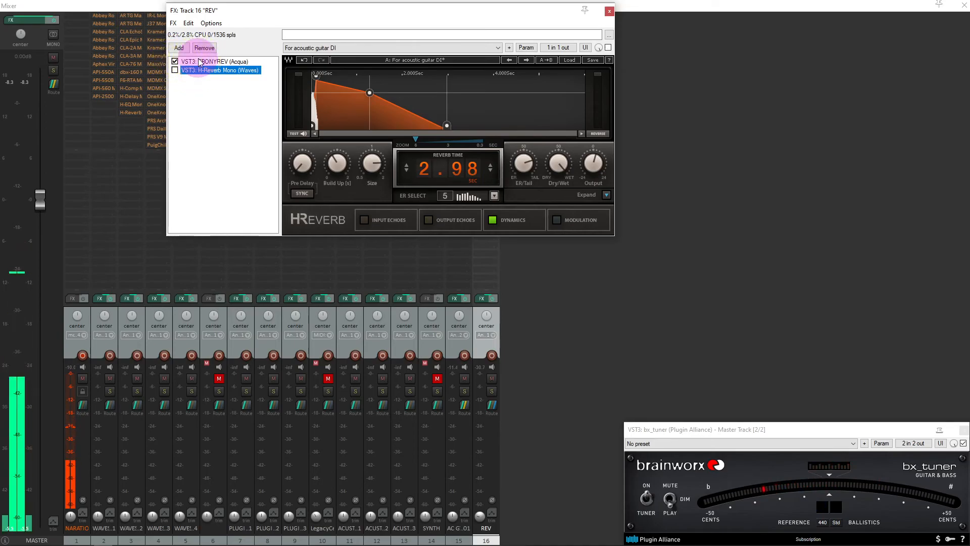
{"action": "left_click", "coordinate": [200, 62]}
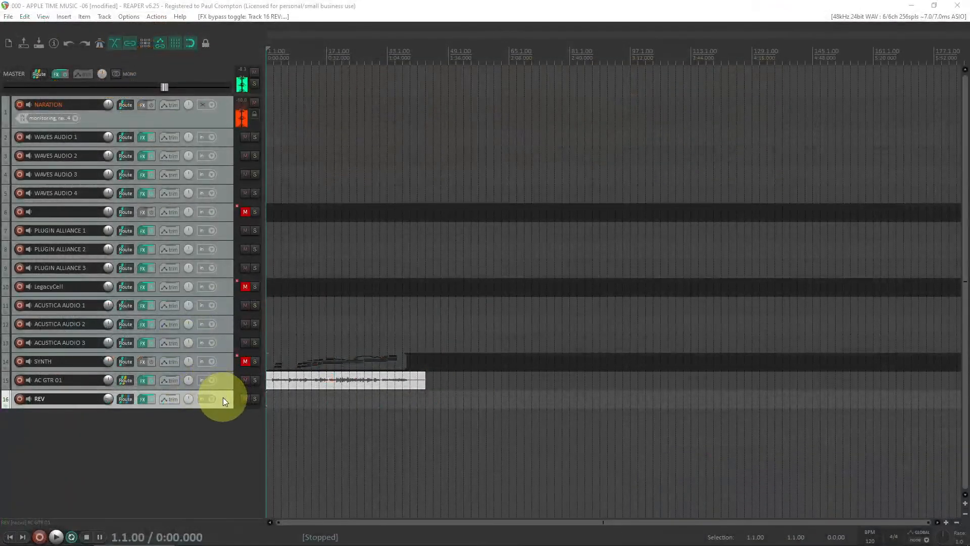
{"action": "left_click", "coordinate": [223, 399]}
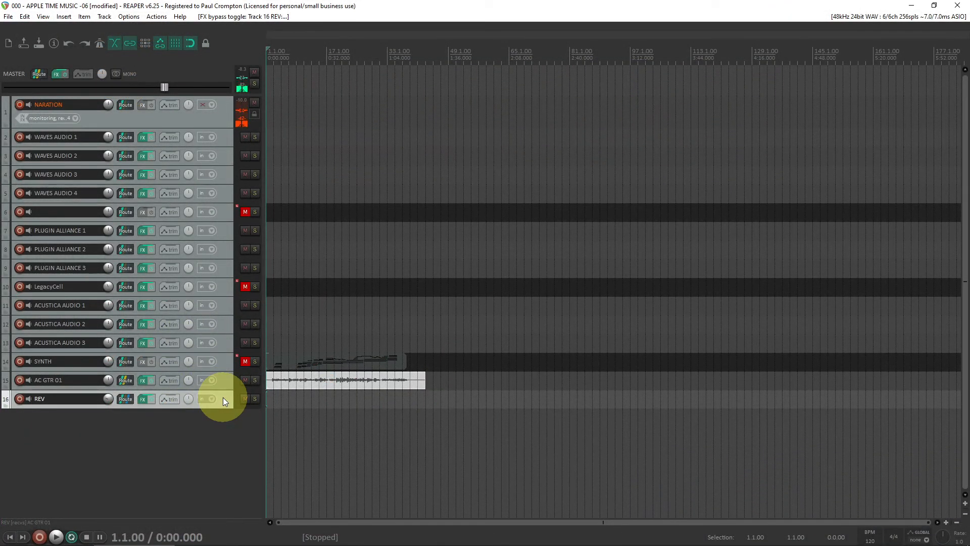